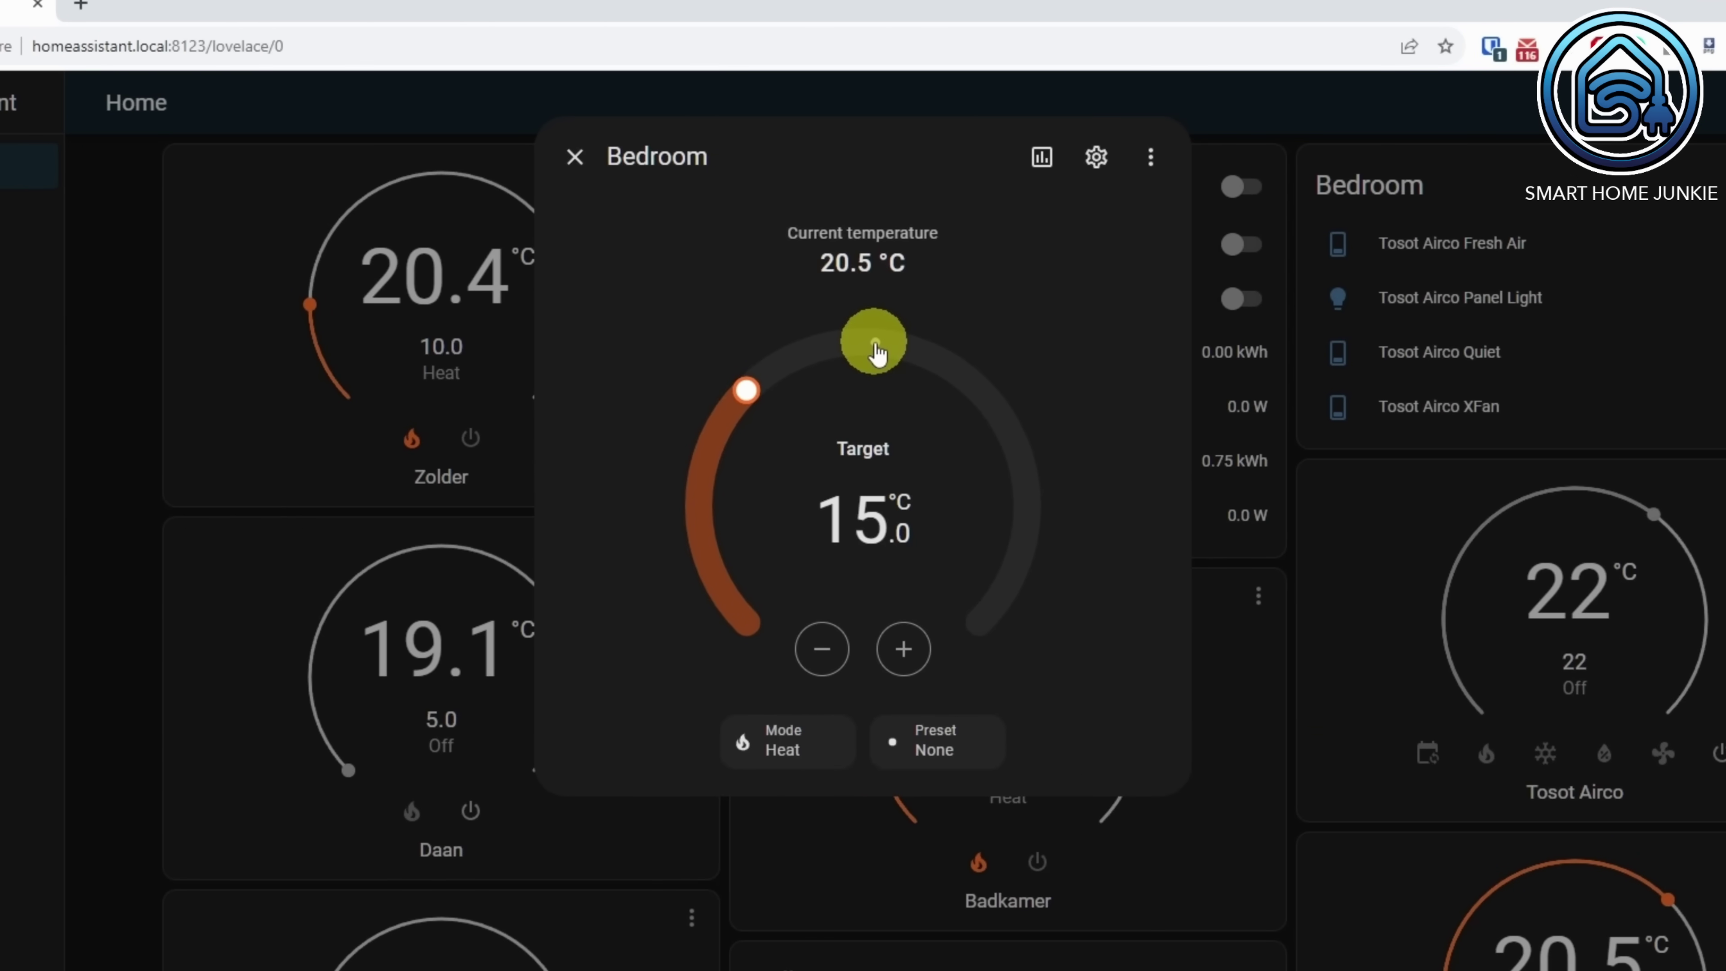
Raise the Bedroom thermostat target to 22 °C, keeping mode Heat and the temporary preset
{"action": "left_click_drag", "start_coordinate": [745, 401], "coordinate": [957, 372]}
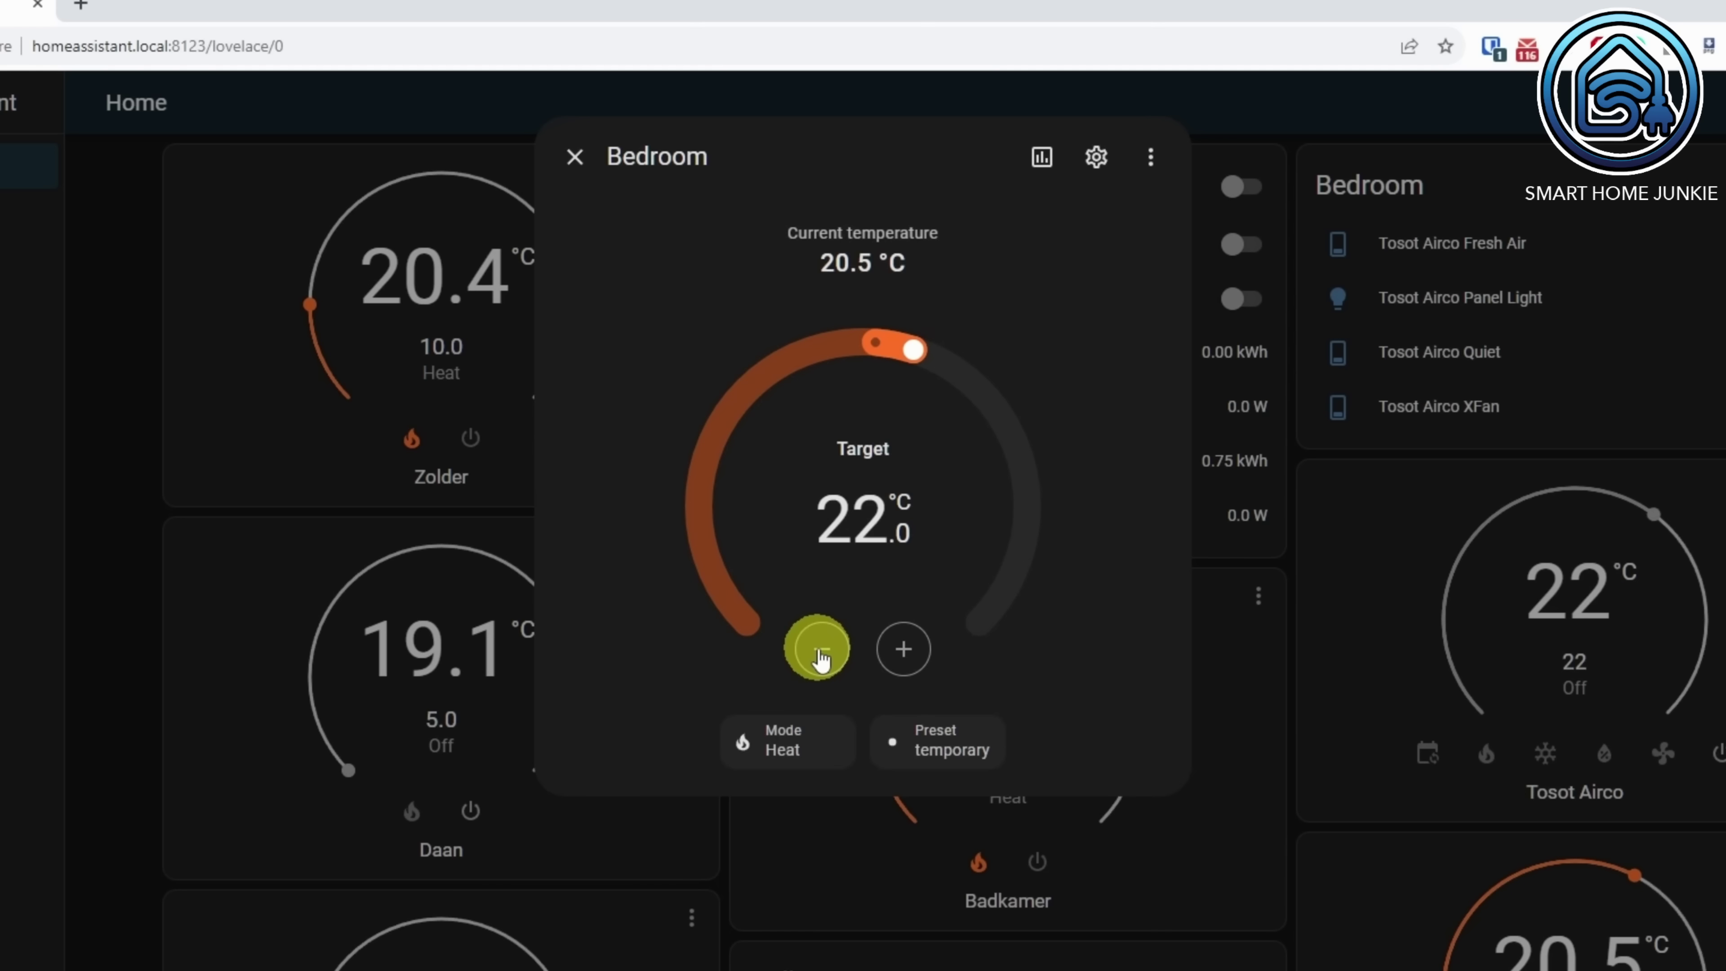
{"action": "left_click", "coordinate": [799, 762]}
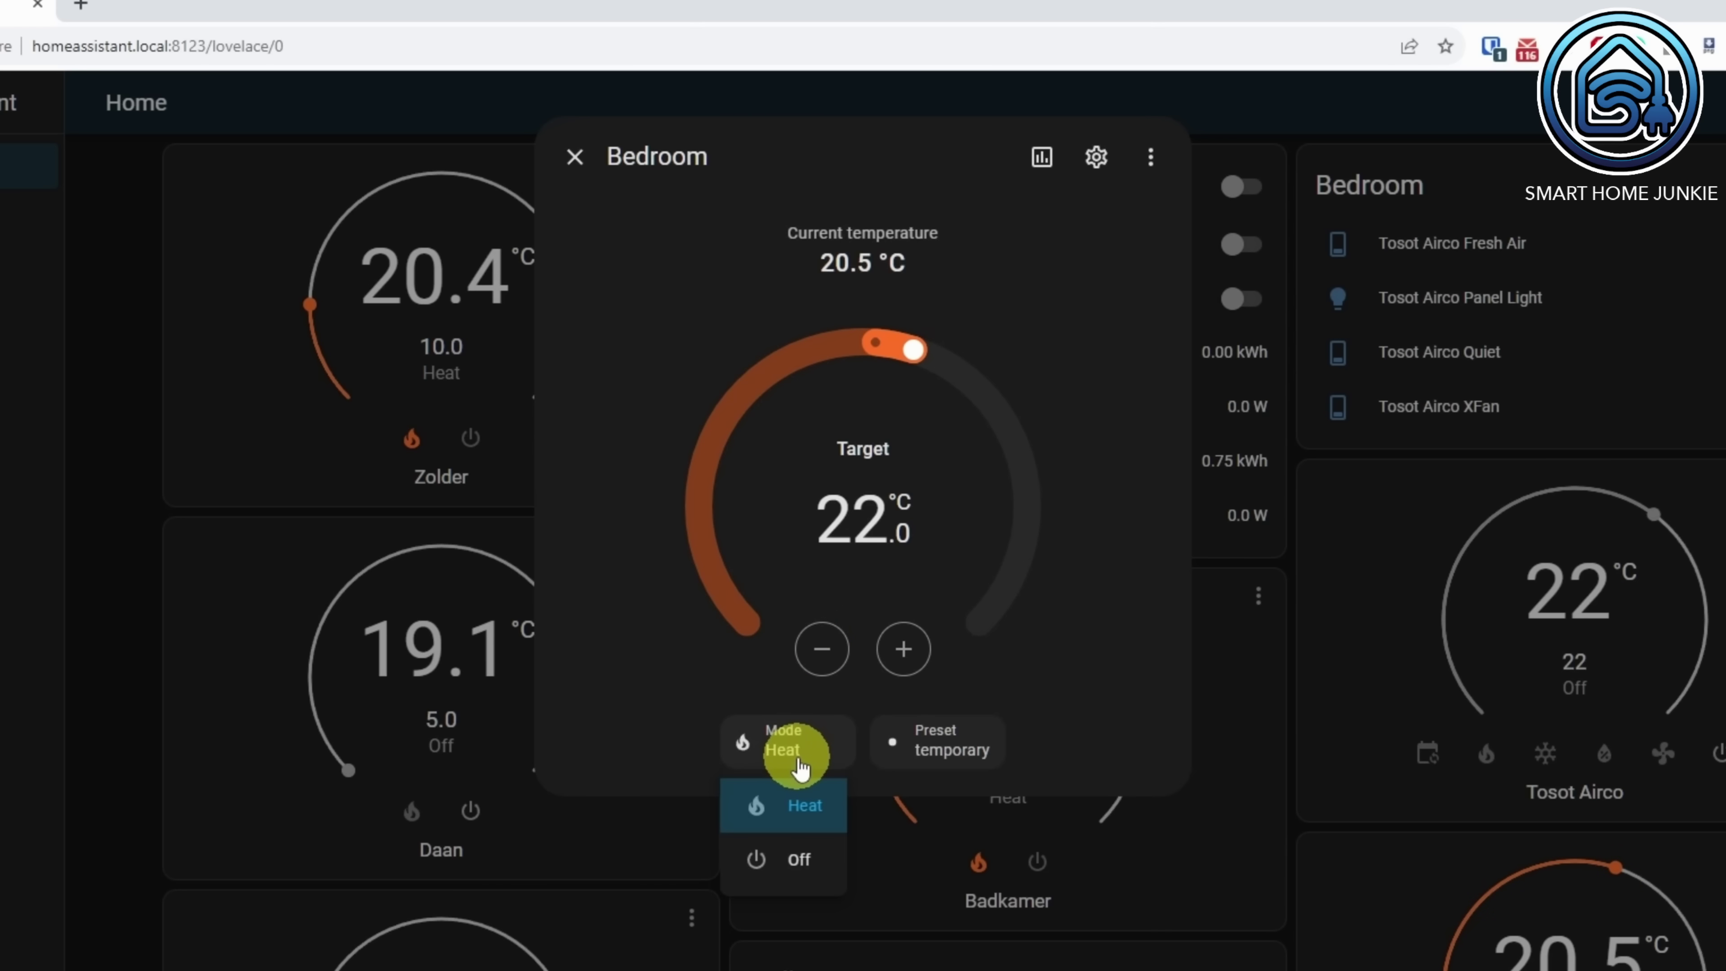
{"action": "left_click", "coordinate": [799, 764]}
{"action": "left_click", "coordinate": [991, 756]}
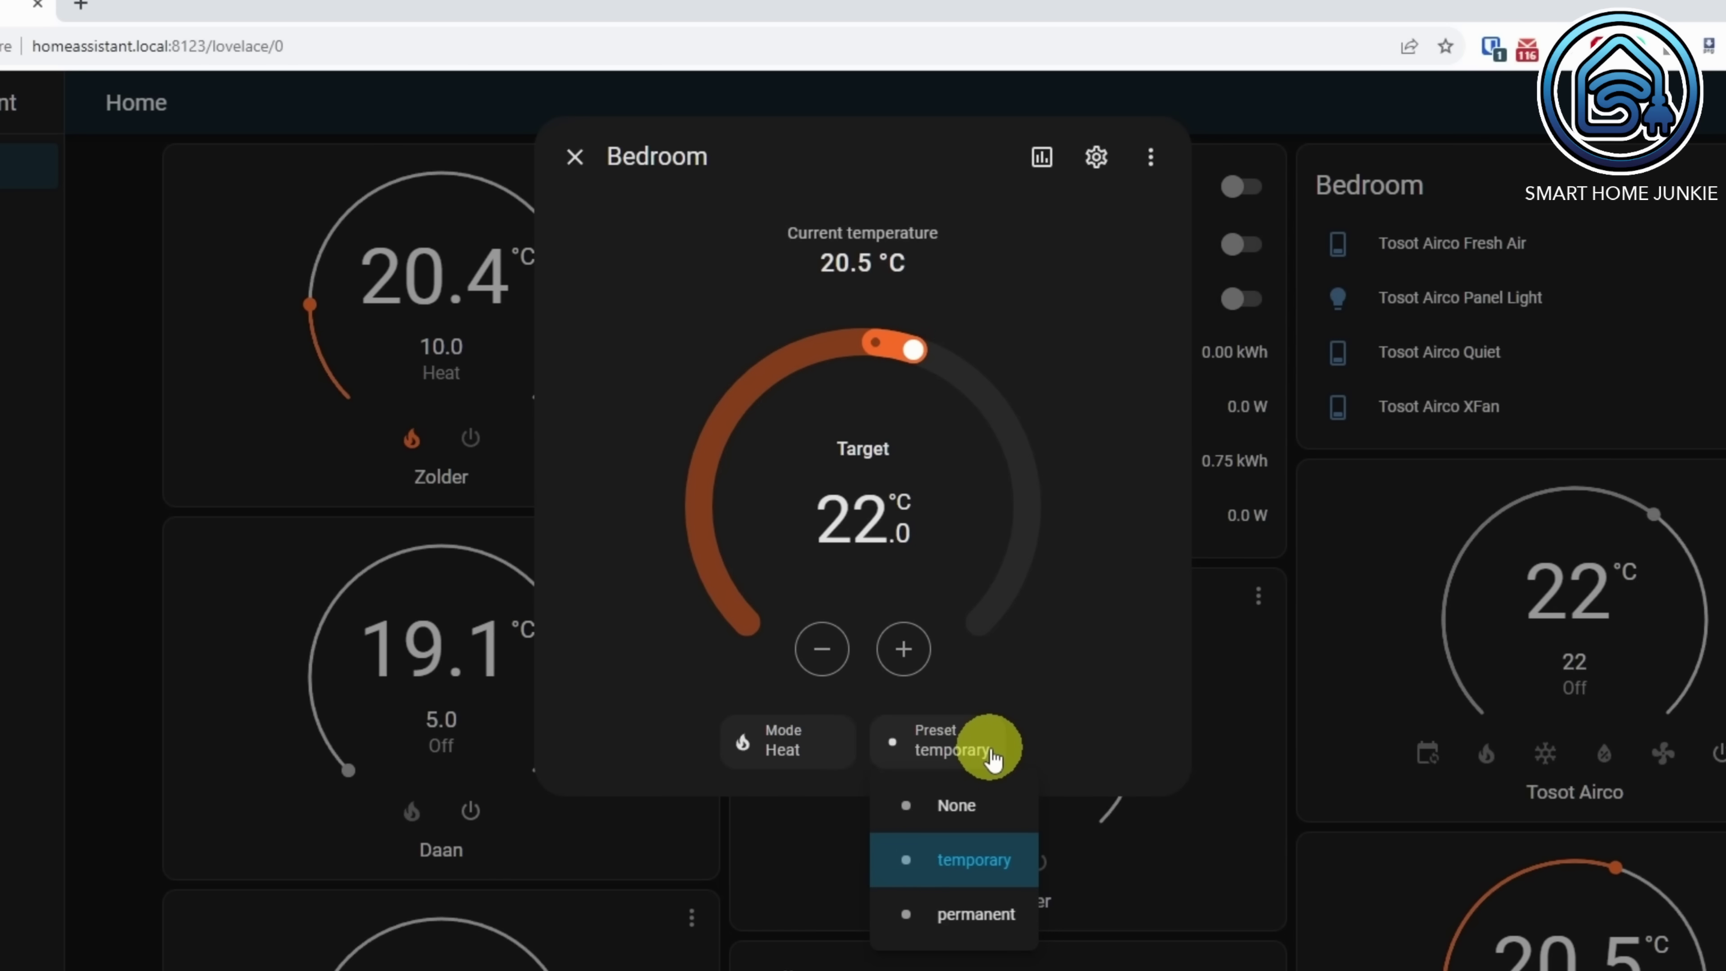
{"action": "left_click", "coordinate": [991, 756]}
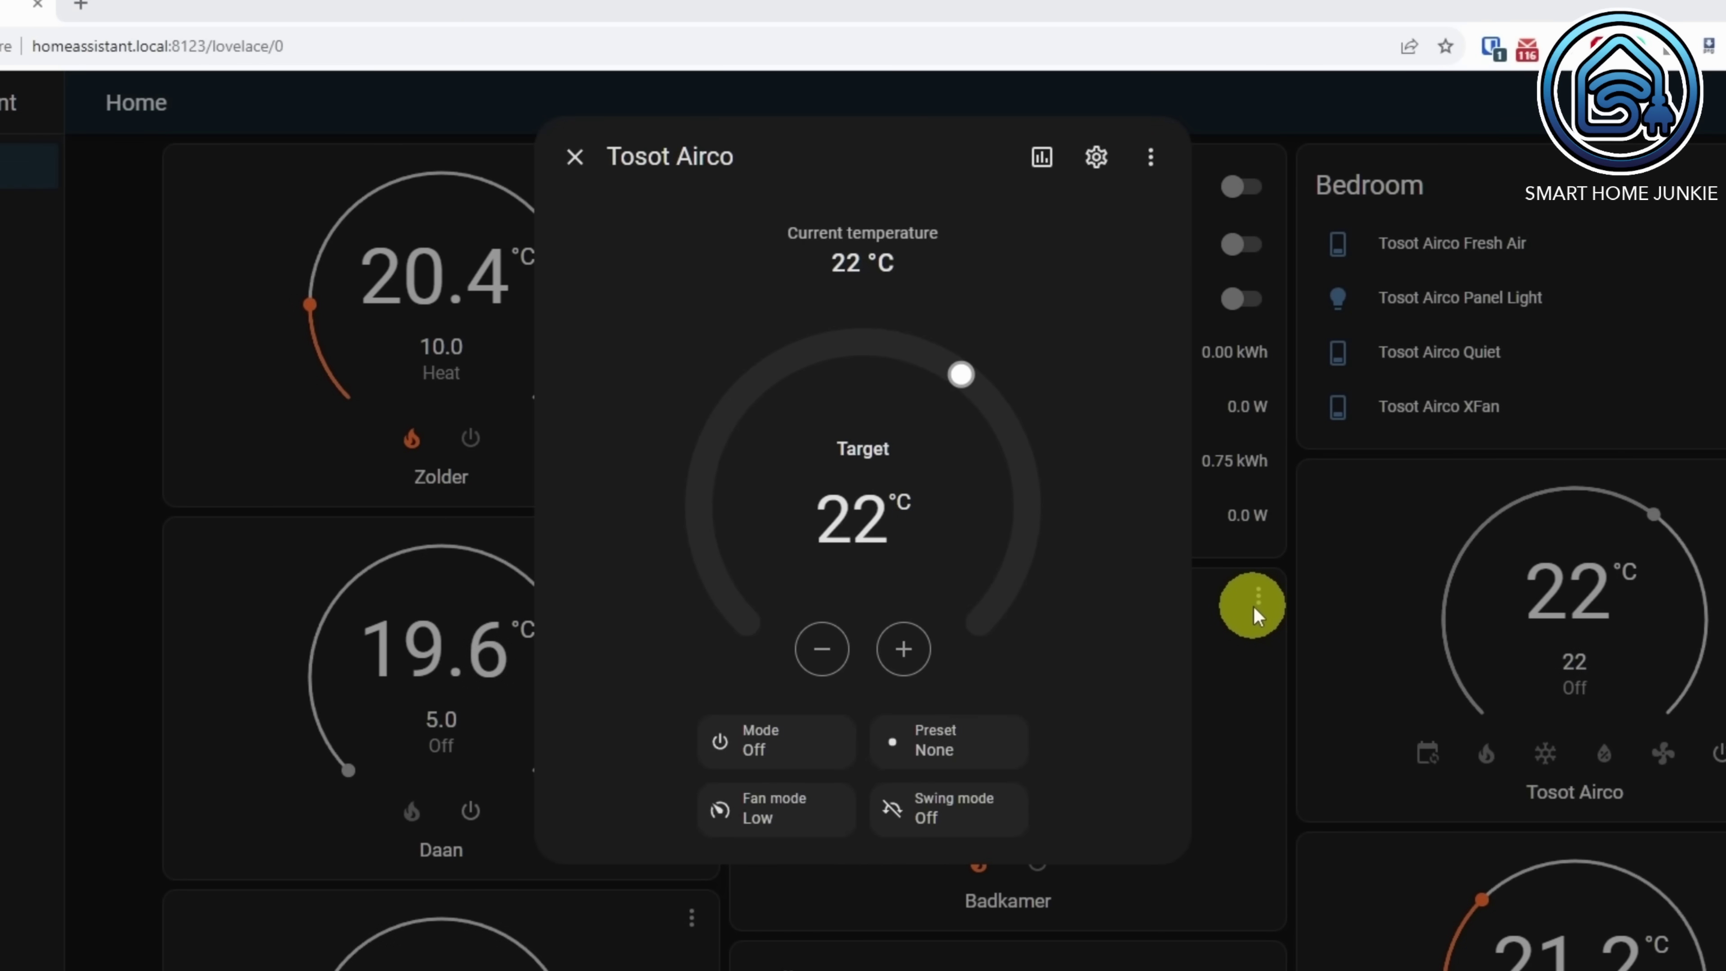
Switch the Tosot Airco through the Auto, Heat, Cool and Dry modes in turn
{"action": "left_click", "coordinate": [791, 753]}
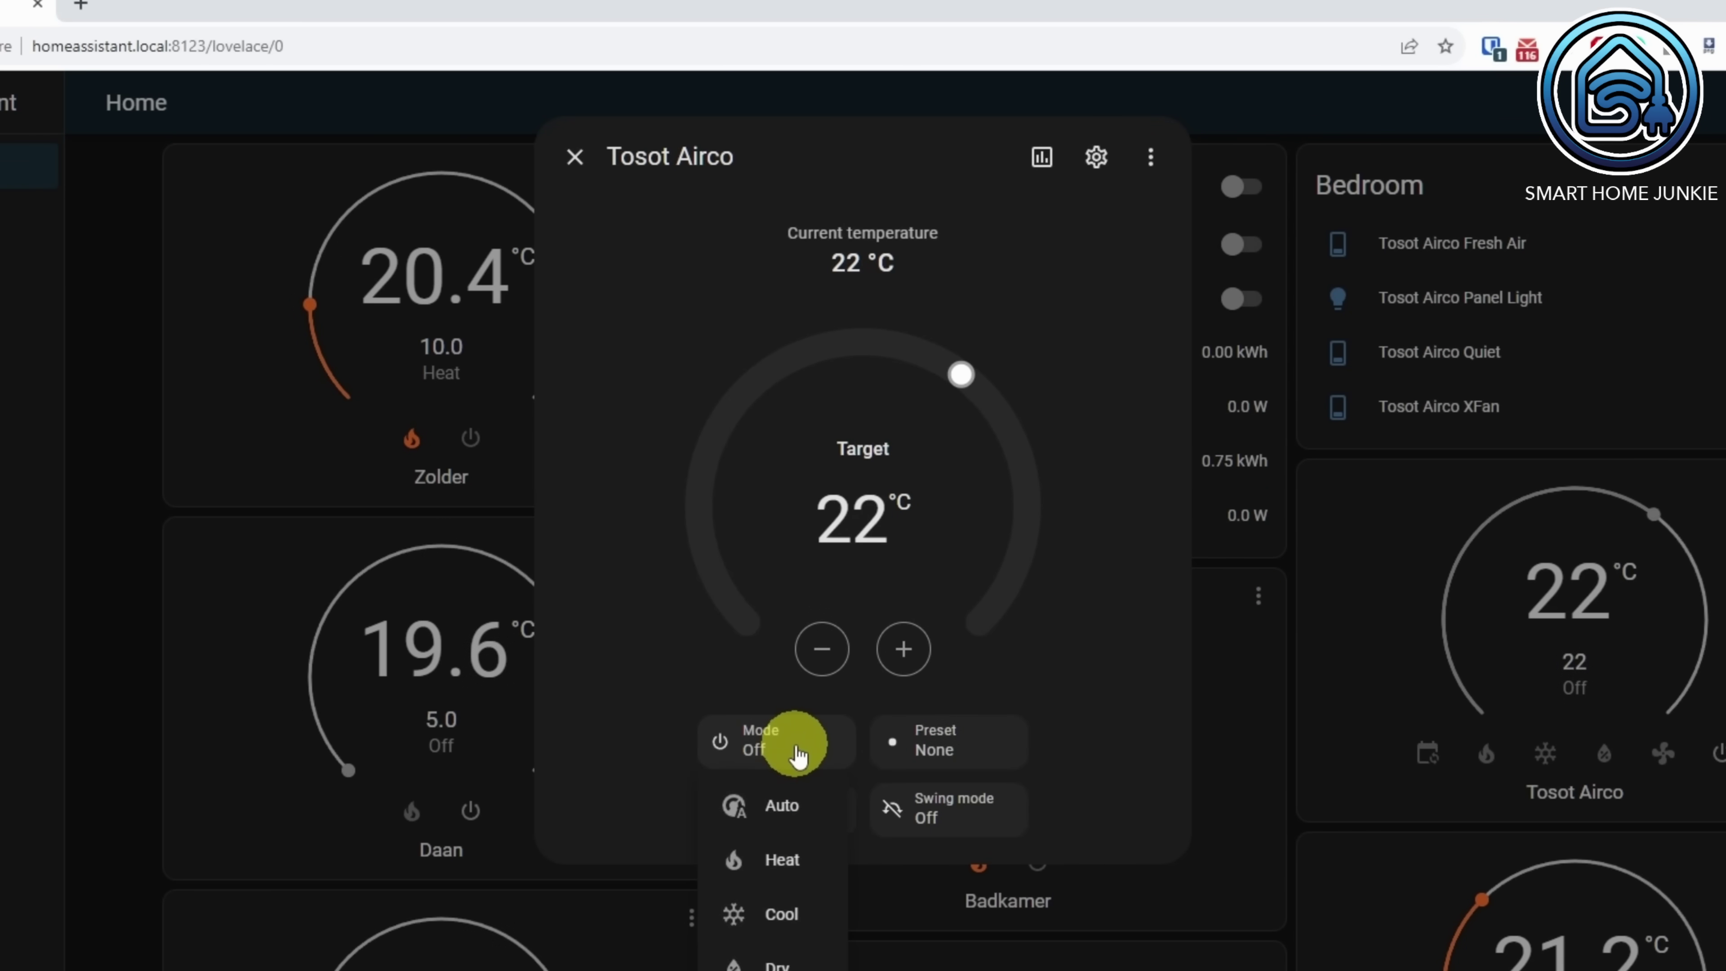
{"action": "left_click", "coordinate": [792, 809]}
{"action": "left_click", "coordinate": [816, 736]}
{"action": "left_click", "coordinate": [792, 862]}
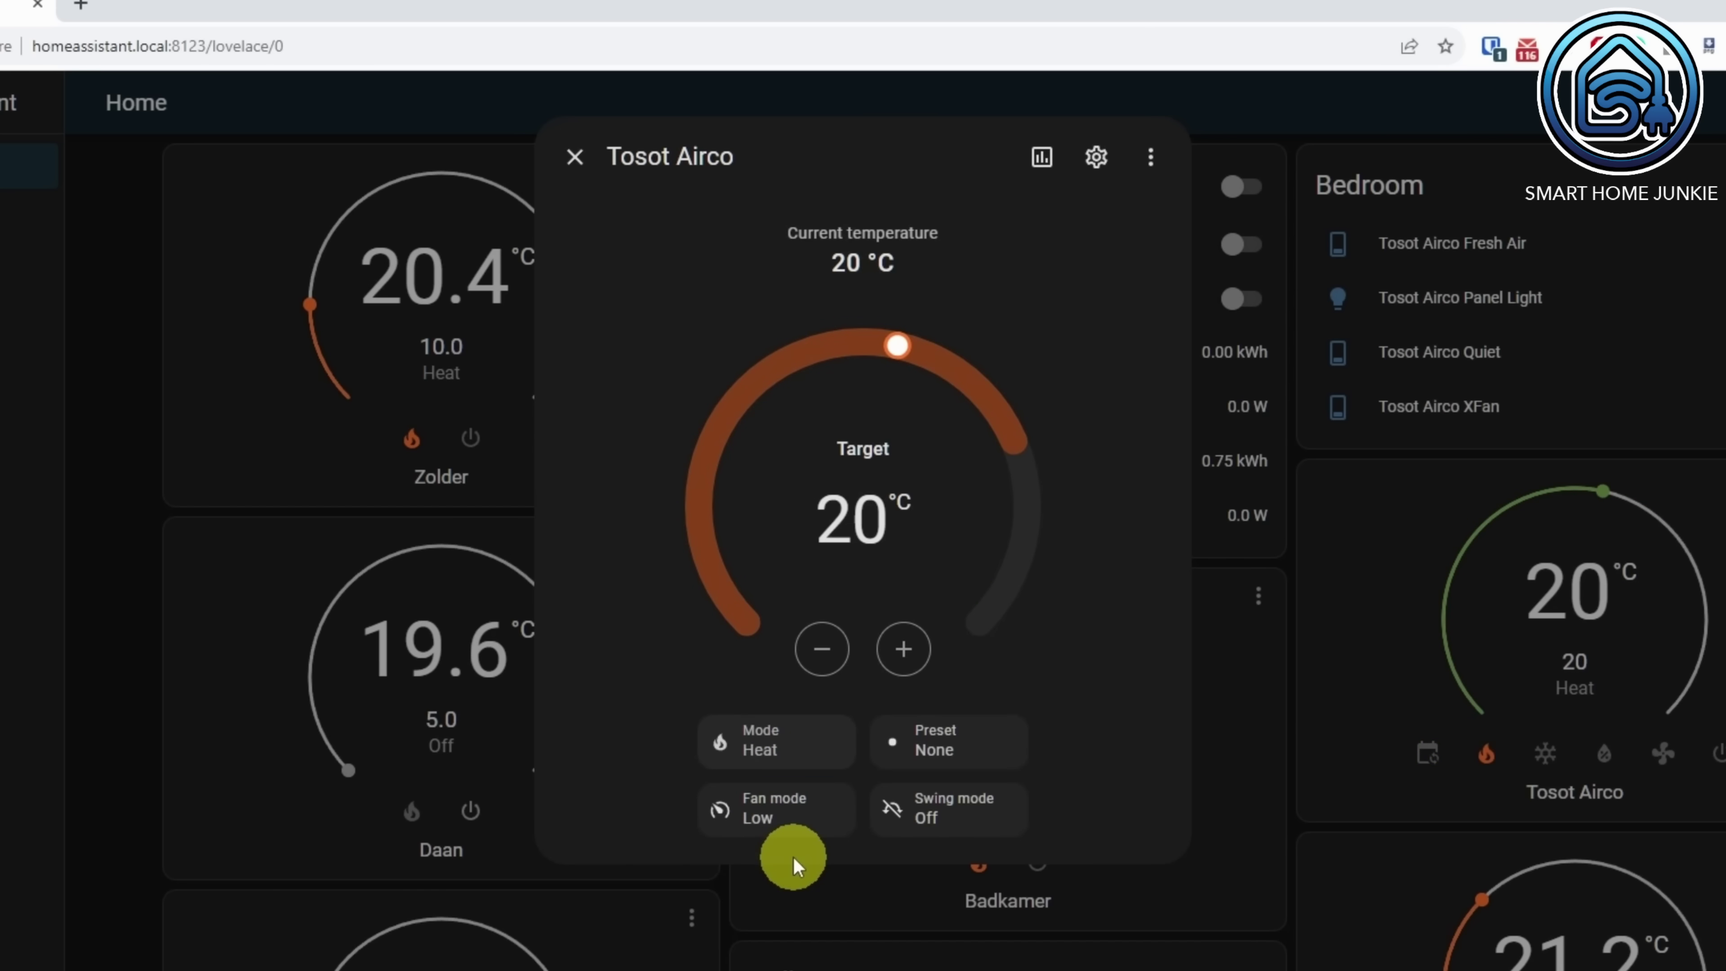
{"action": "left_click", "coordinate": [822, 758]}
{"action": "left_click", "coordinate": [793, 914]}
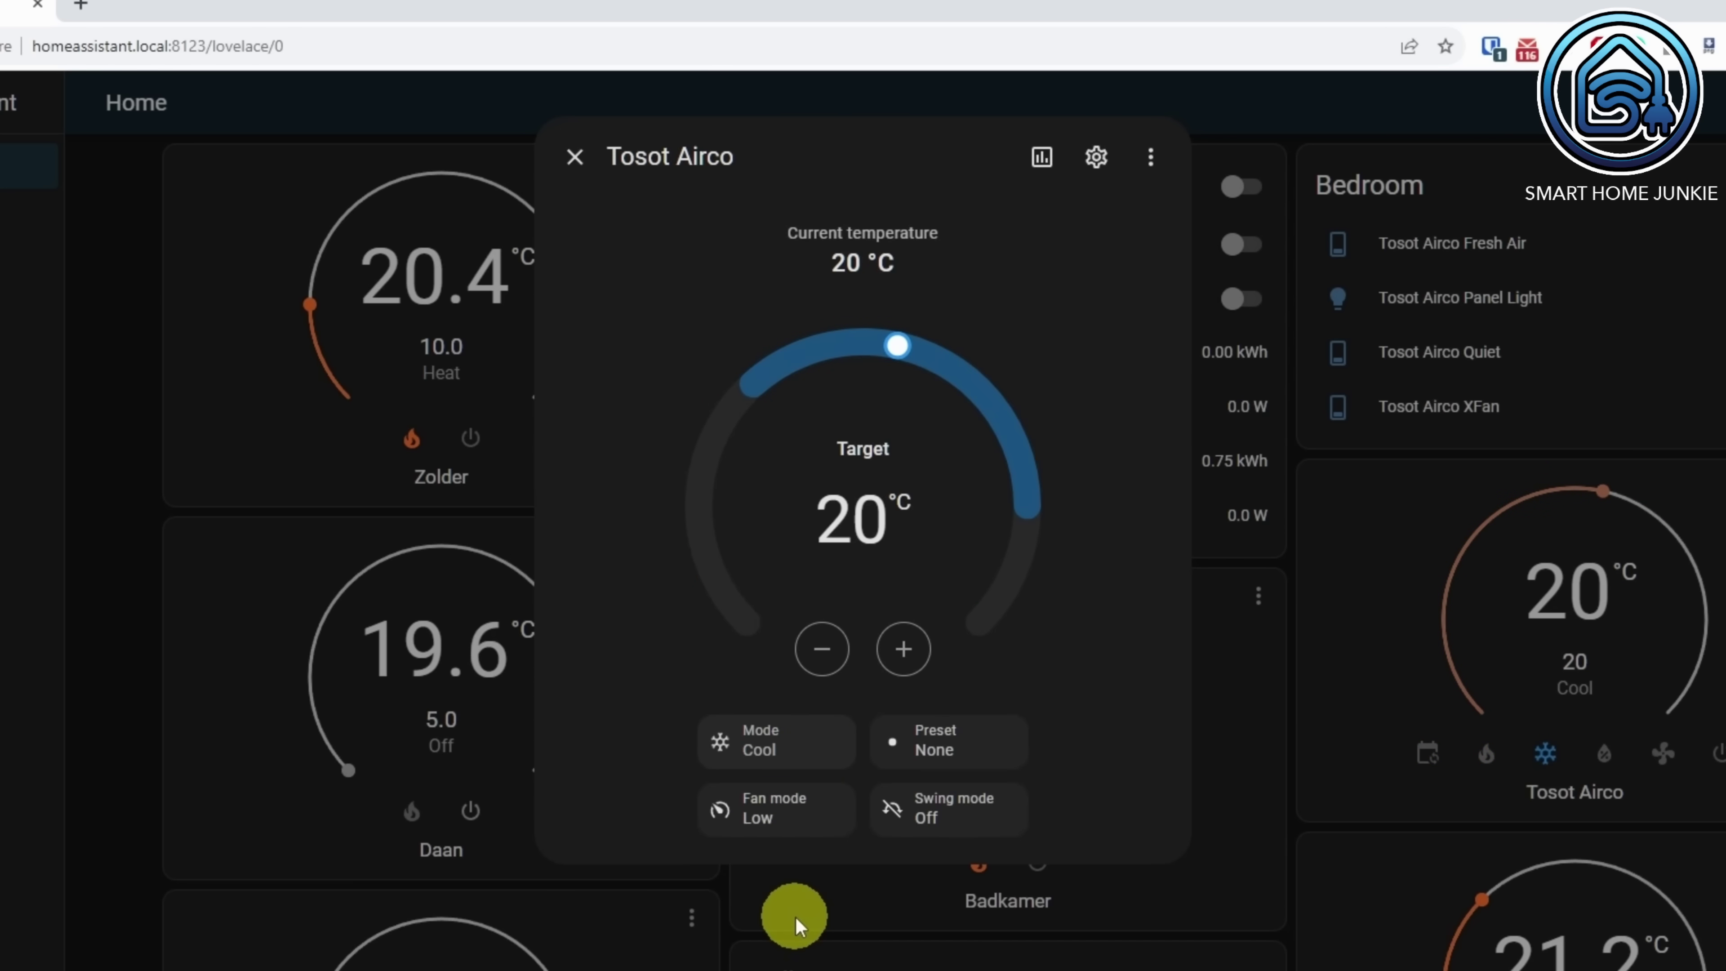
{"action": "left_click", "coordinate": [809, 754]}
{"action": "left_click", "coordinate": [790, 960]}
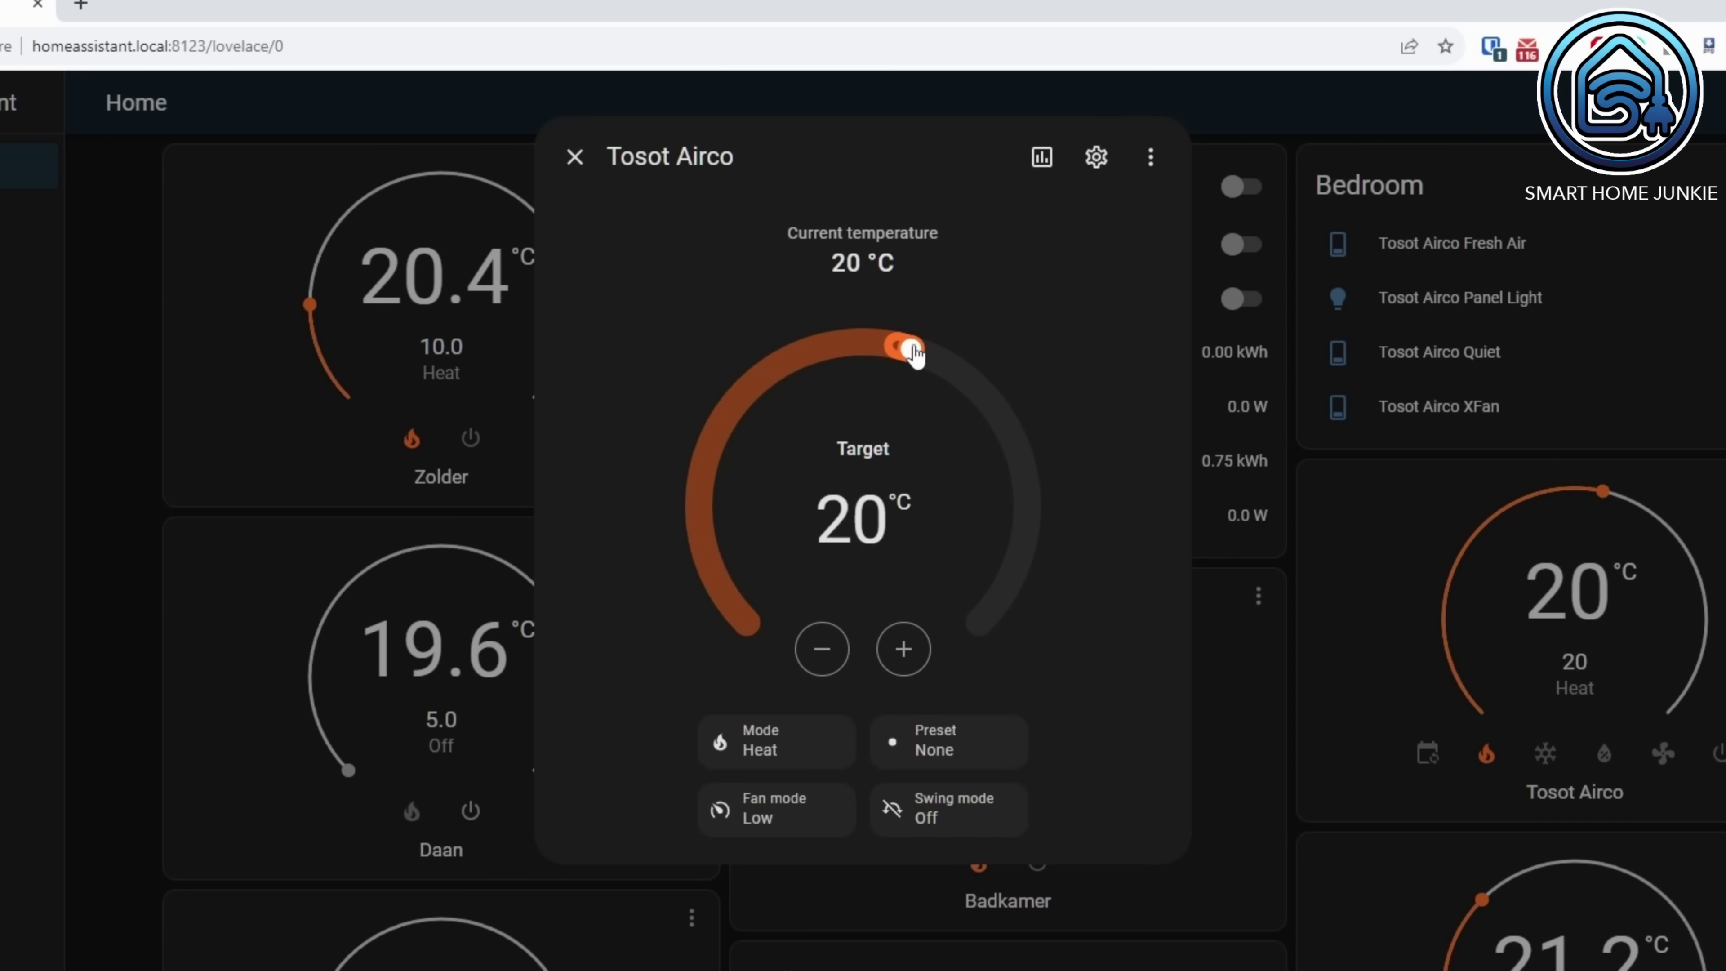
Switch the Tosot Airco to Cool and lower its target temperature to 18 °C
{"action": "left_click", "coordinate": [973, 424]}
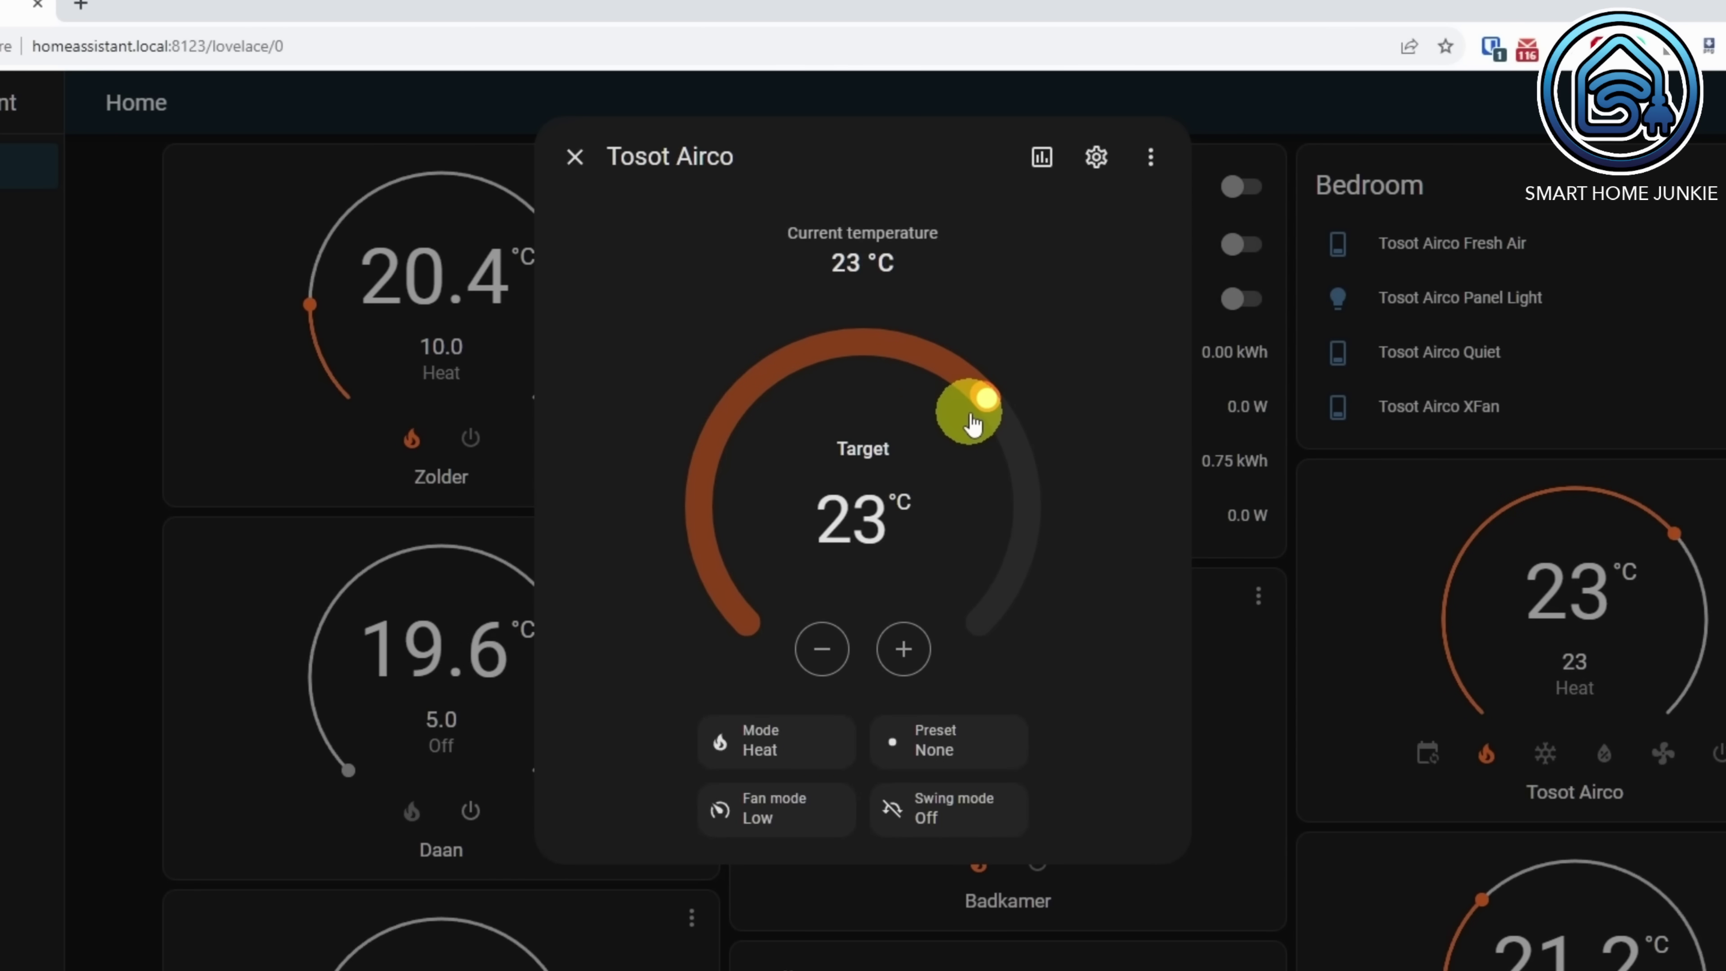
{"action": "left_click", "coordinate": [811, 758]}
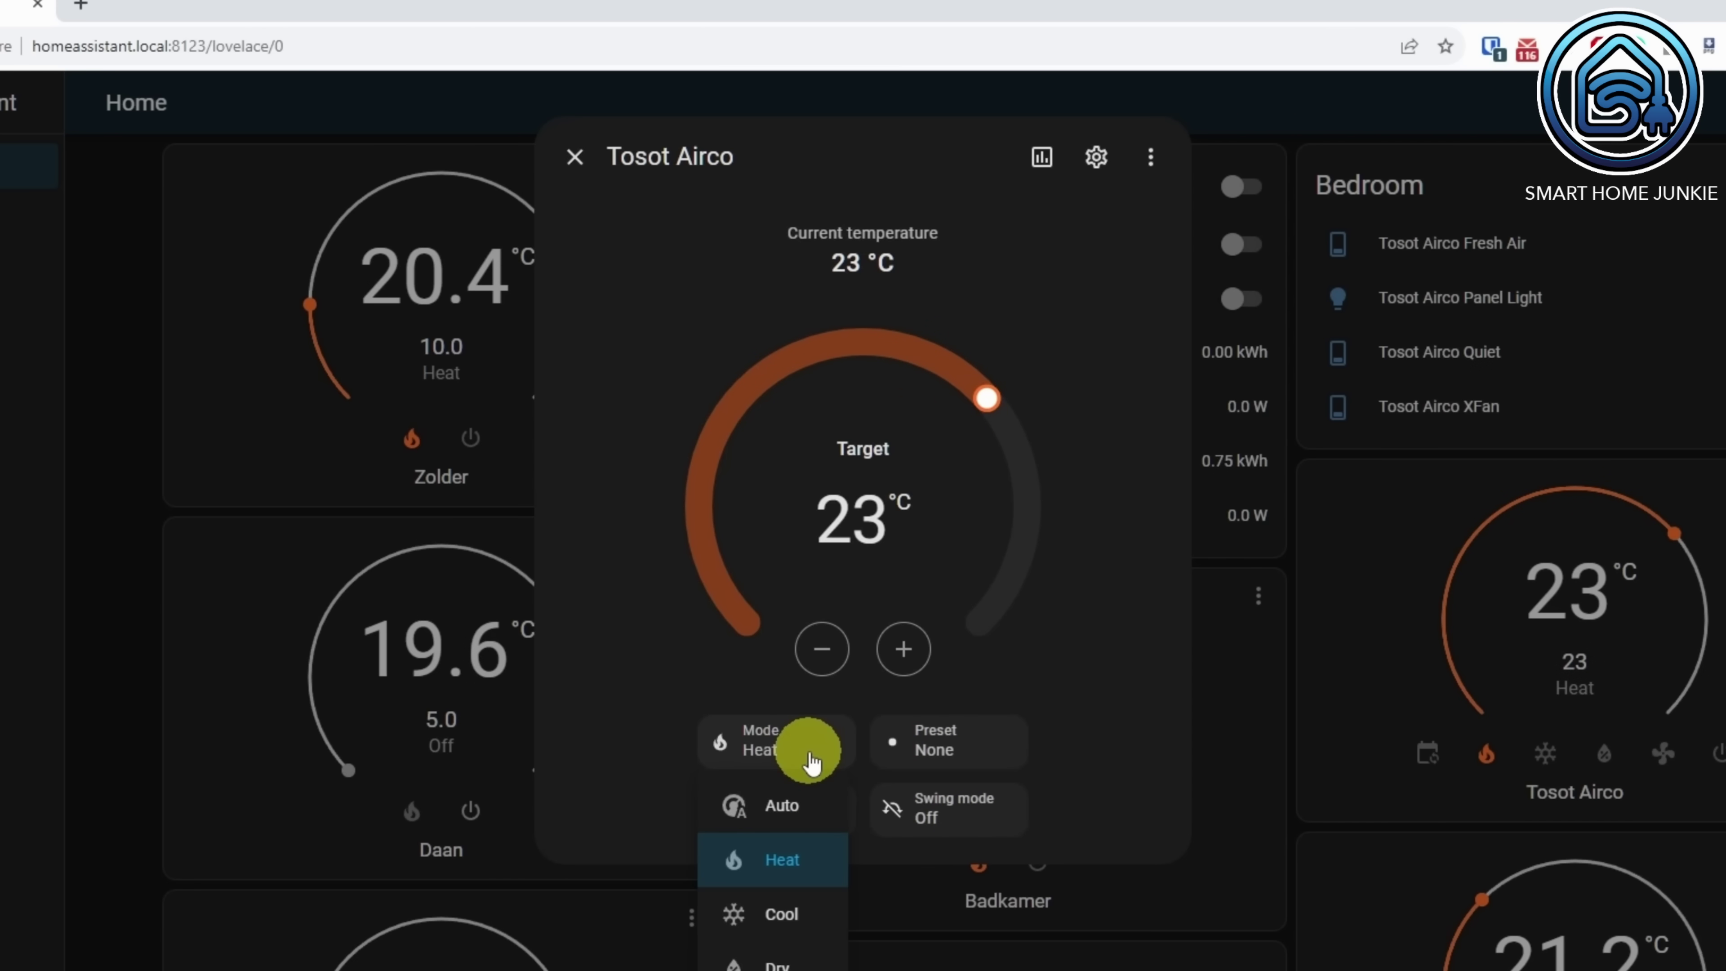
{"action": "left_click", "coordinate": [782, 914]}
{"action": "left_click", "coordinate": [993, 401]}
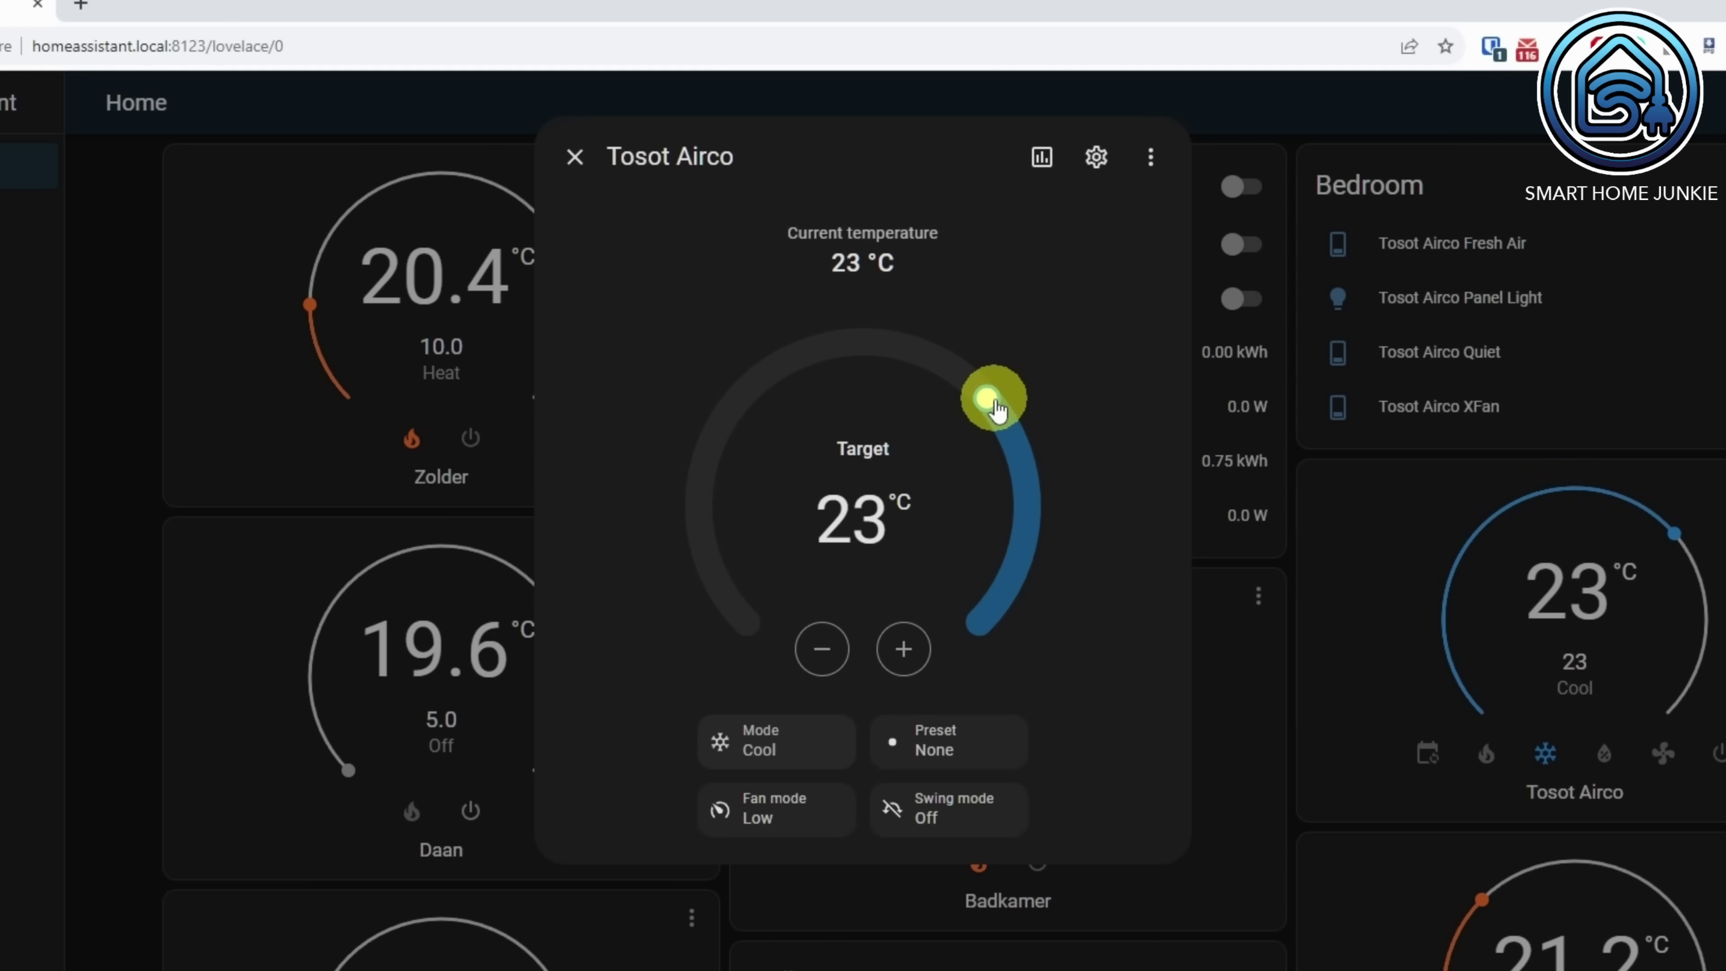
{"action": "left_click_drag", "start_coordinate": [986, 404], "coordinate": [842, 366]}
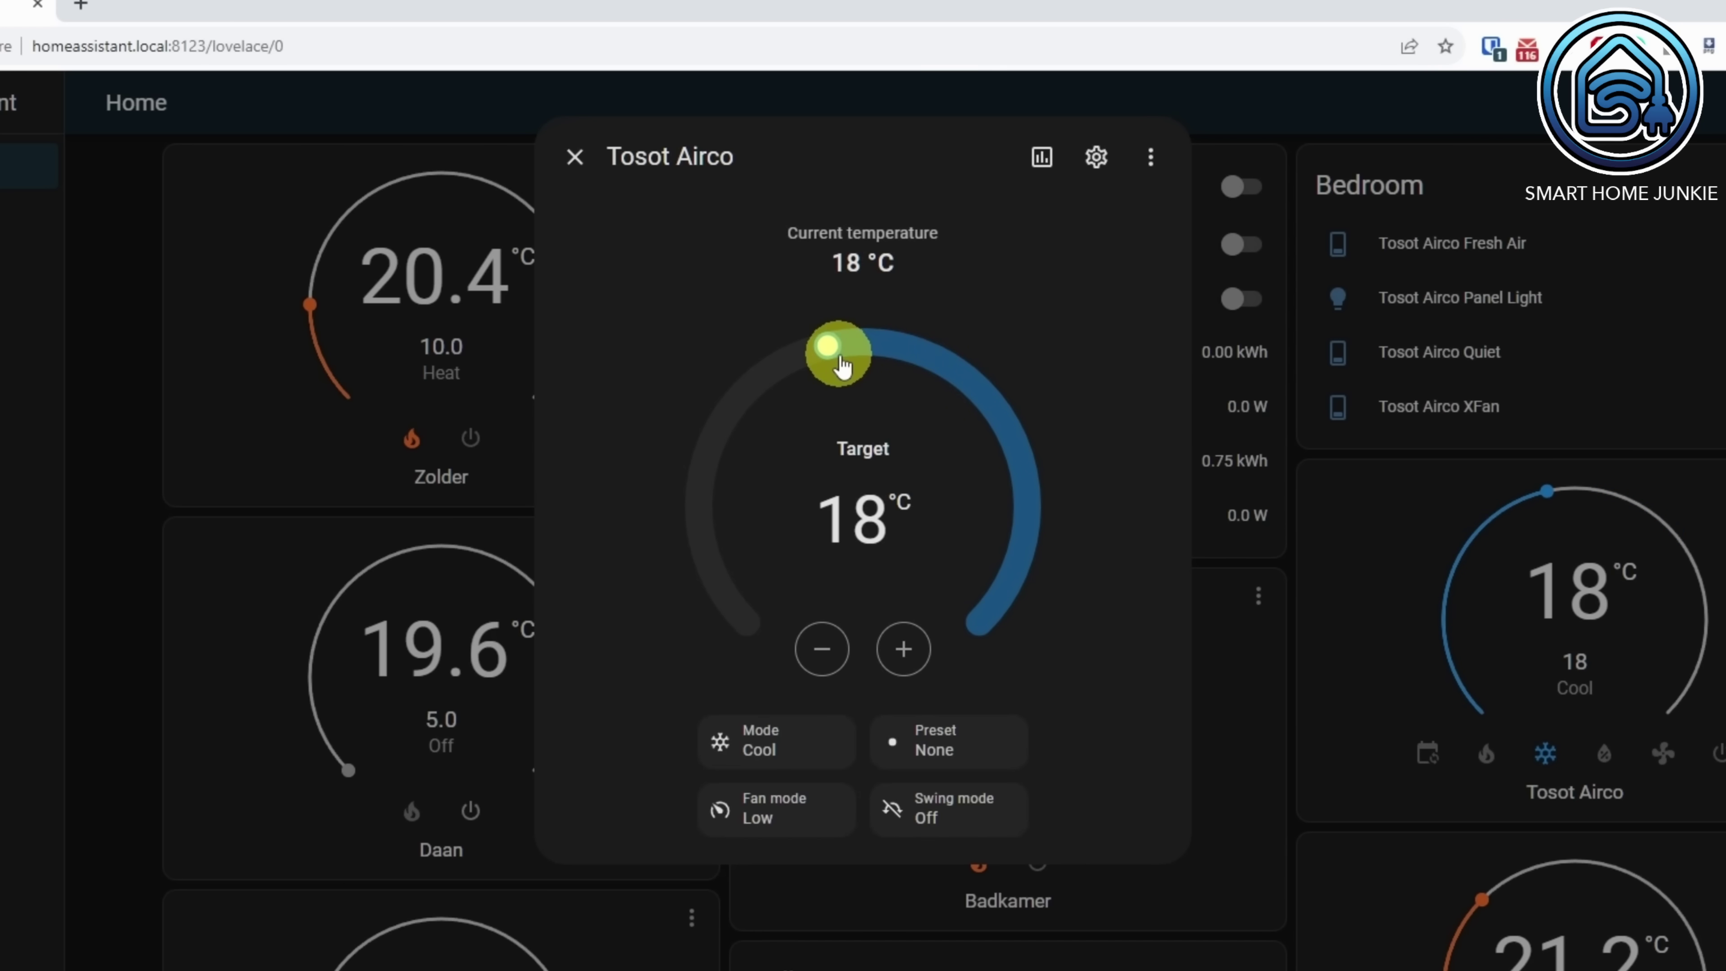
Check the preset, fan and swing choices, keeping preset None and fan Low
{"action": "left_click", "coordinate": [871, 749]}
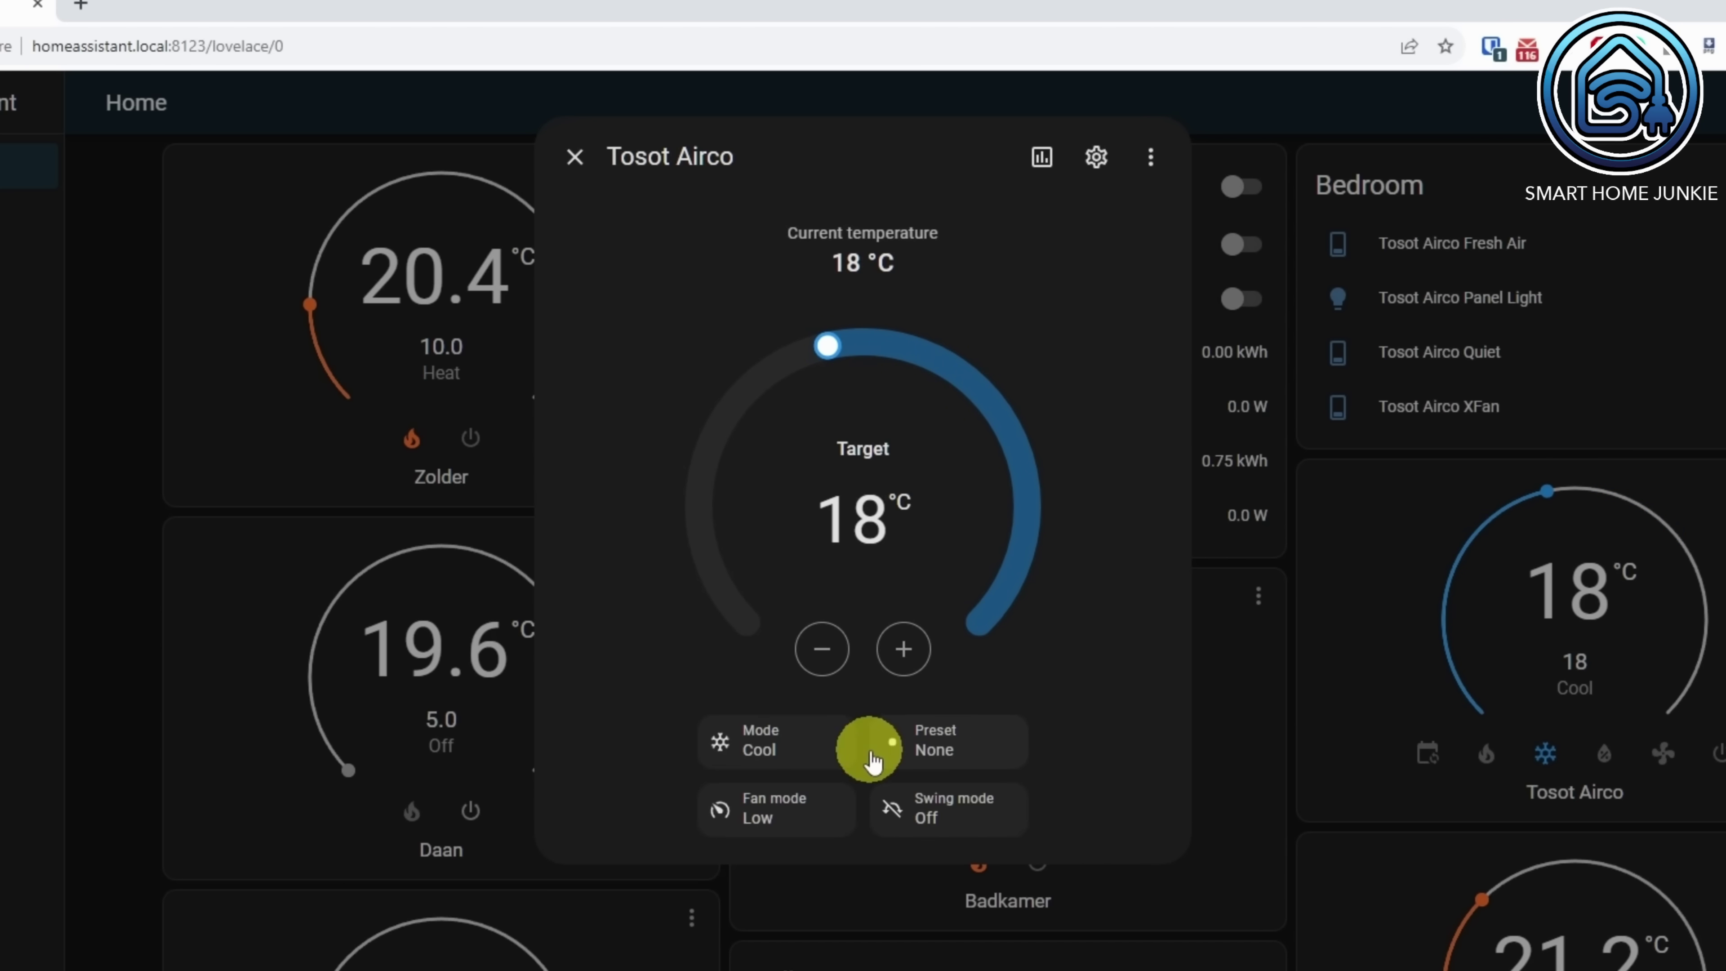
{"action": "left_click", "coordinate": [971, 754]}
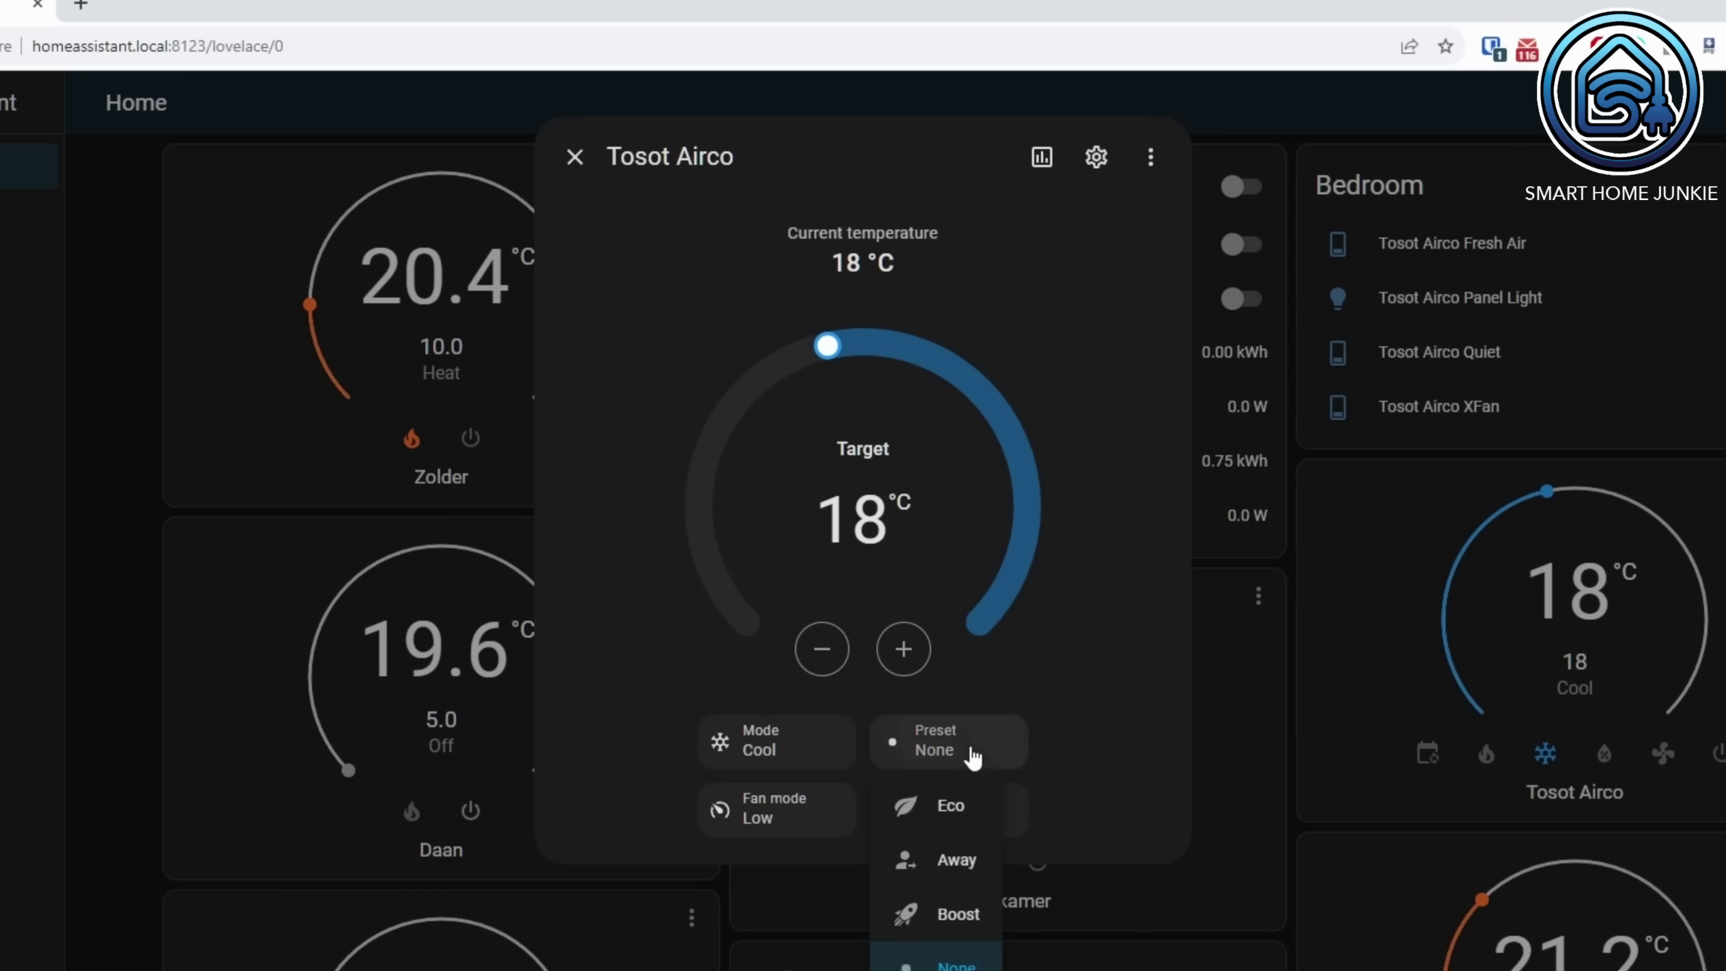
{"action": "left_click", "coordinate": [819, 802]}
{"action": "left_click", "coordinate": [773, 819]}
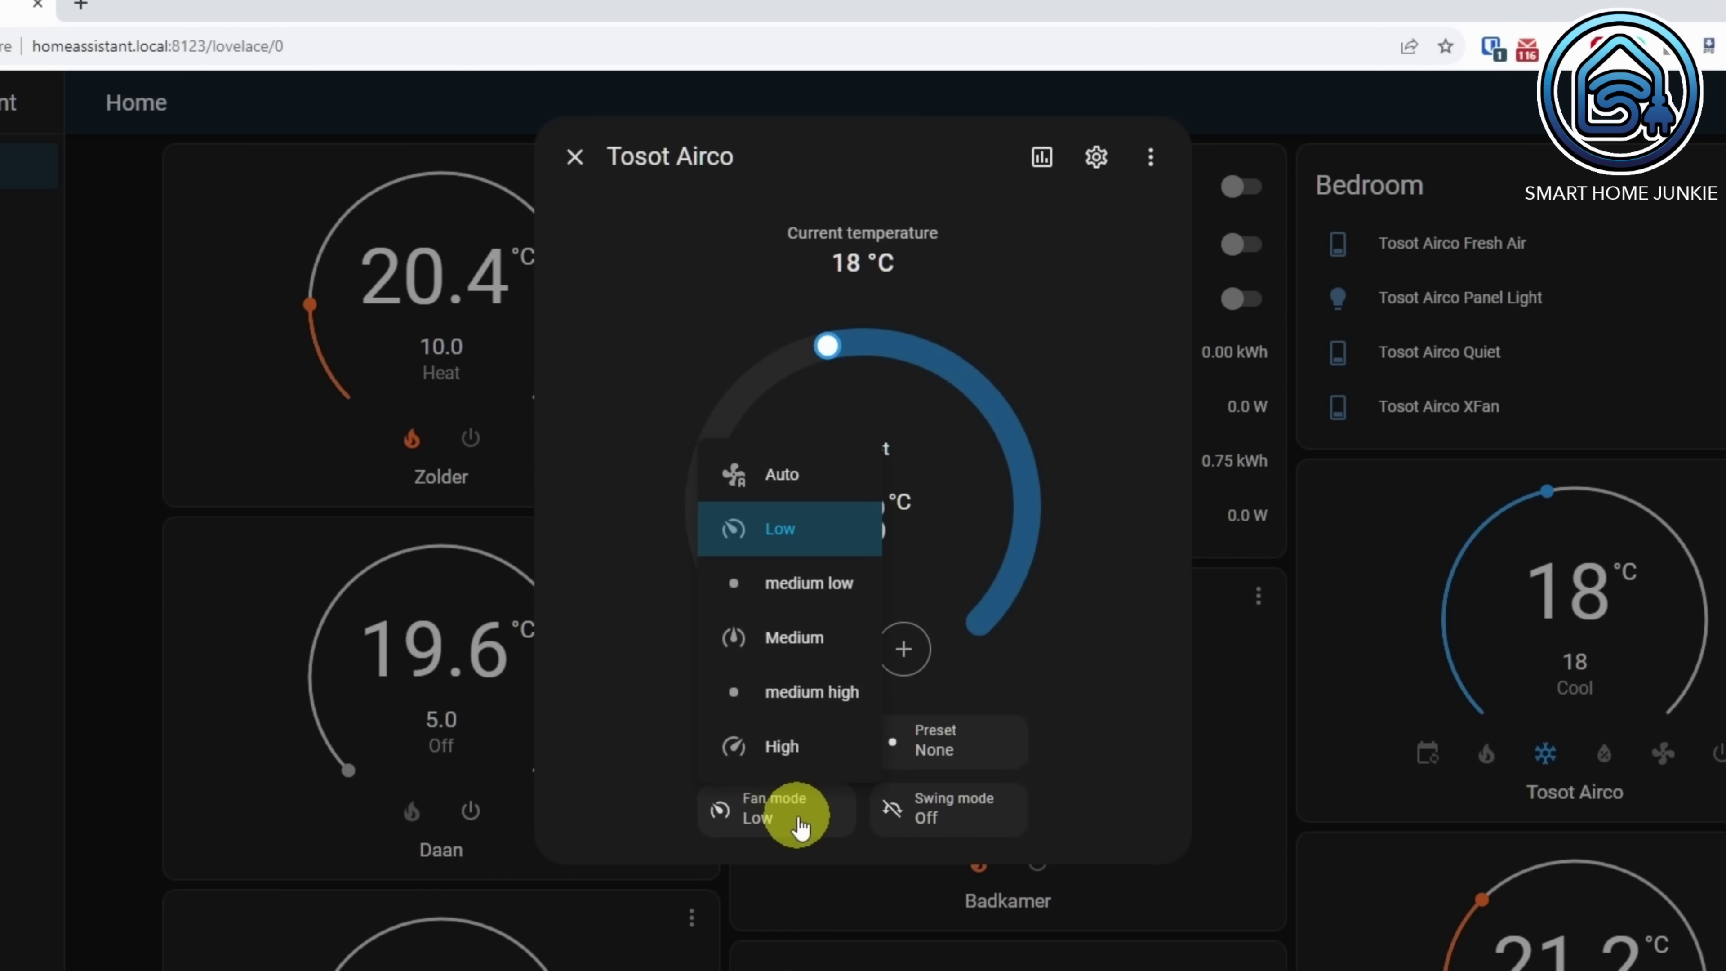
{"action": "left_click", "coordinate": [880, 808]}
{"action": "left_click", "coordinate": [985, 819]}
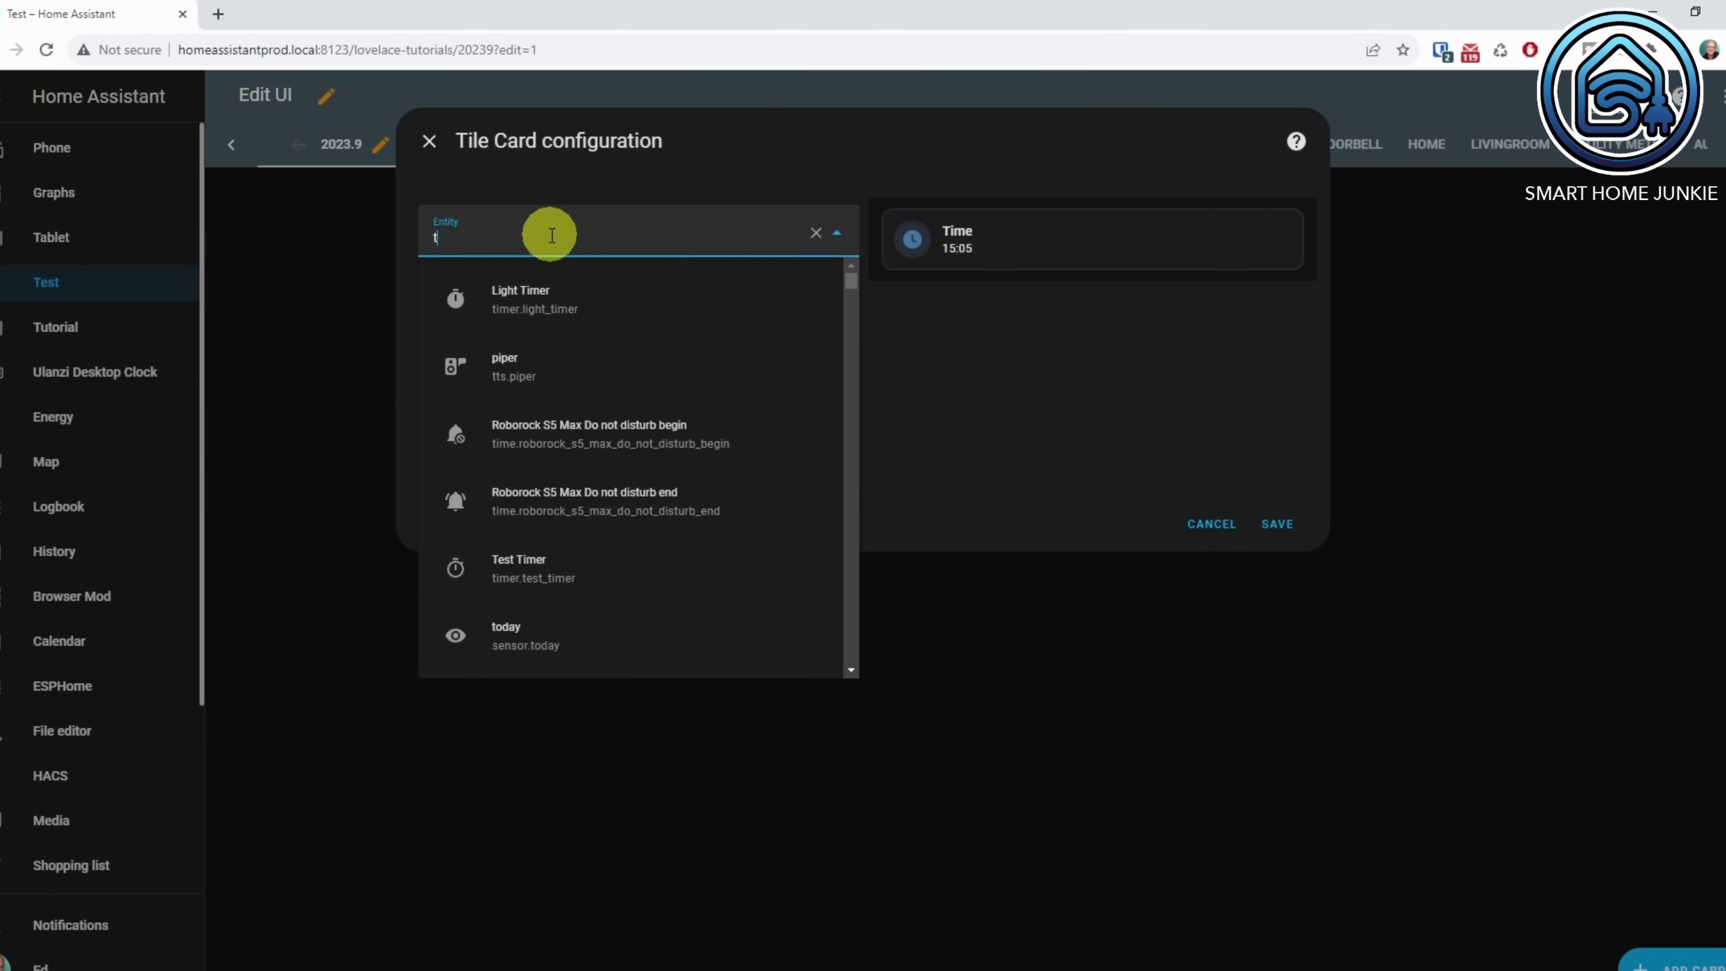
Save a Tosot Airco tile card with Climate HVAC modes and Target temperature features
{"action": "type", "text": "osot"}
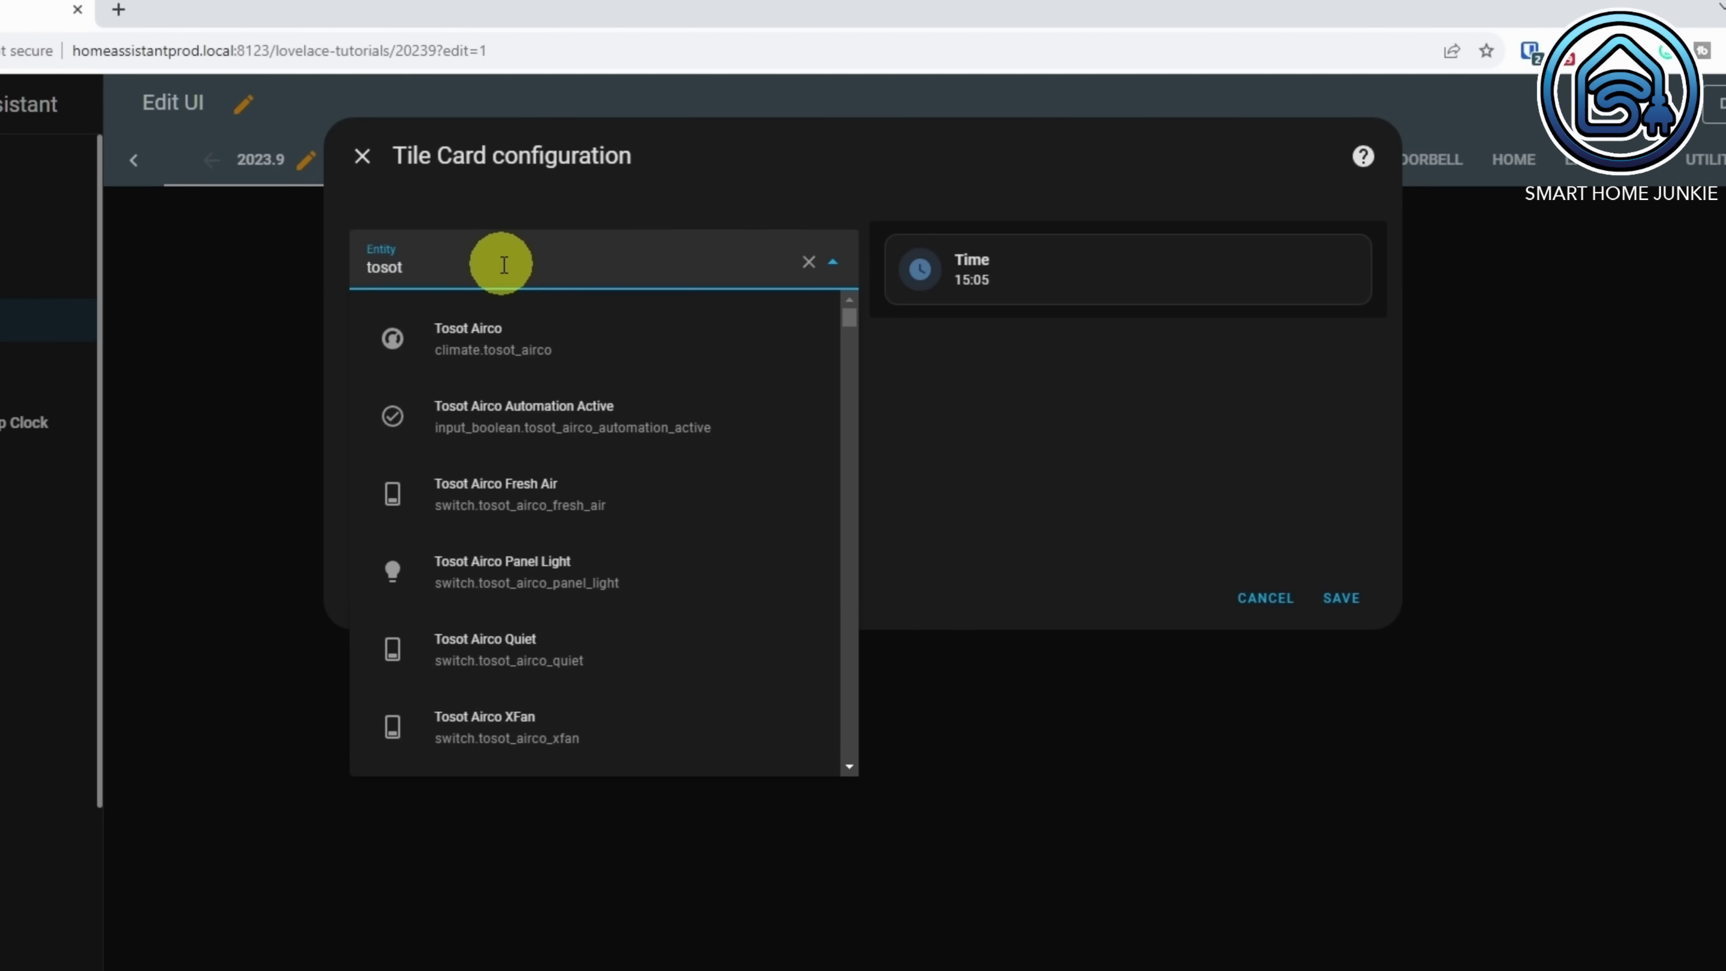
{"action": "left_click", "coordinate": [510, 338]}
{"action": "left_click", "coordinate": [788, 501]}
{"action": "left_click", "coordinate": [478, 587]}
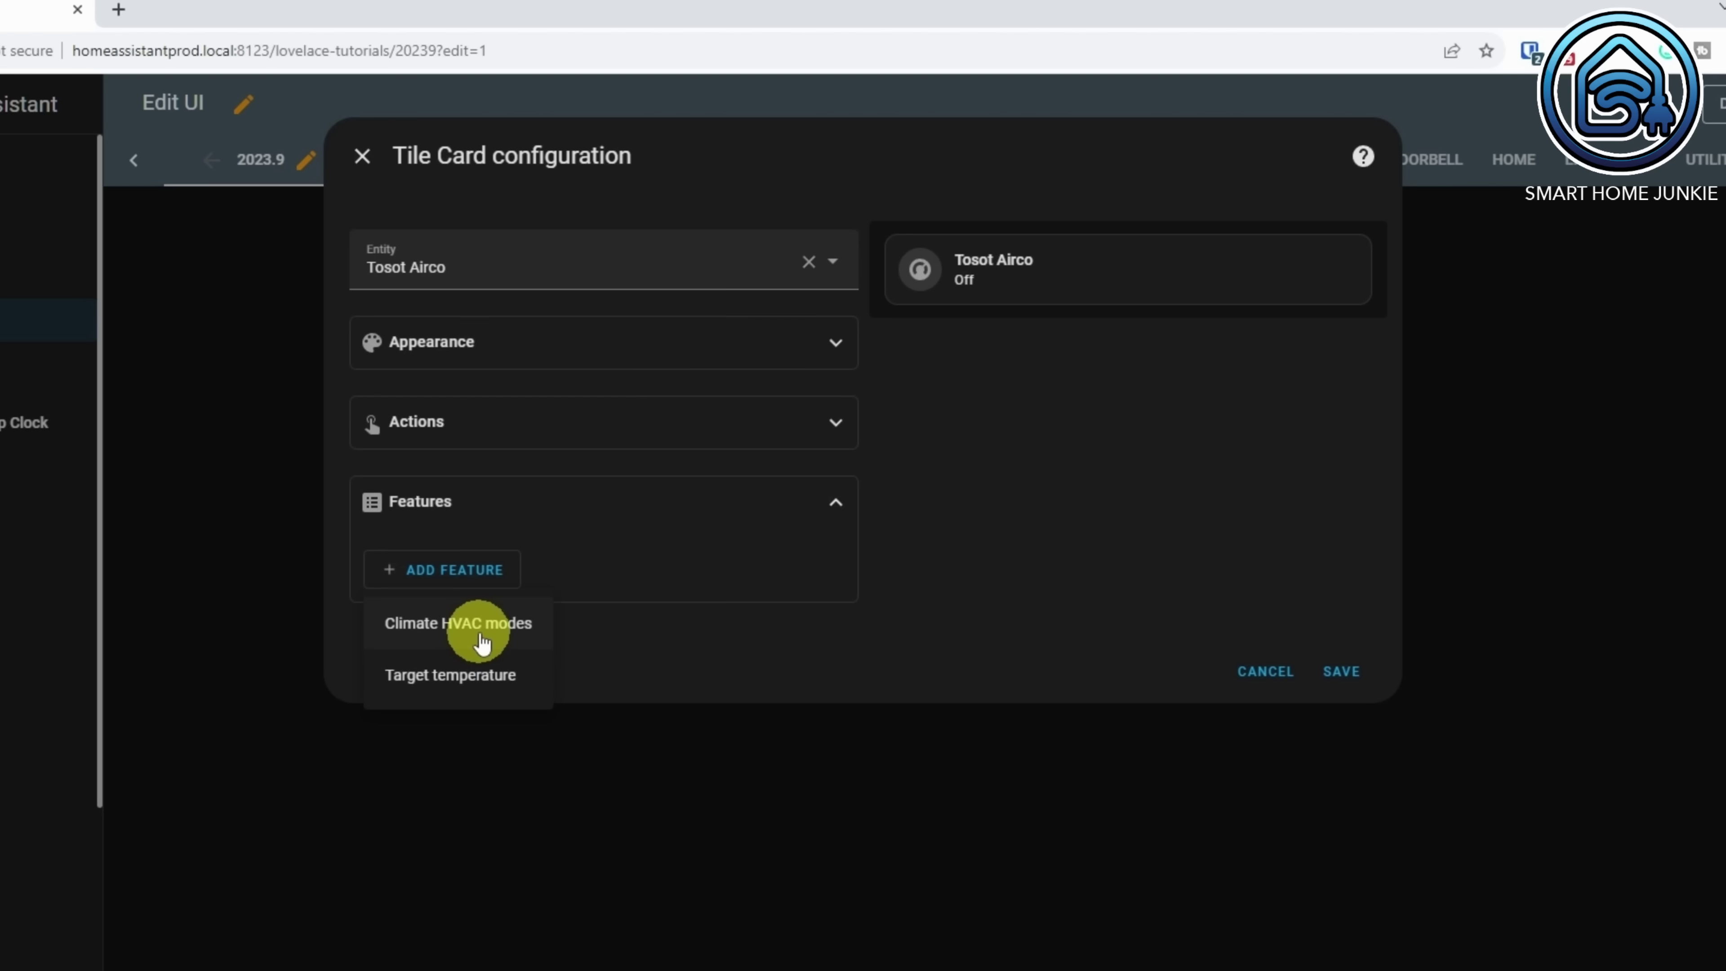
{"action": "left_click", "coordinate": [481, 635]}
{"action": "left_click", "coordinate": [490, 656]}
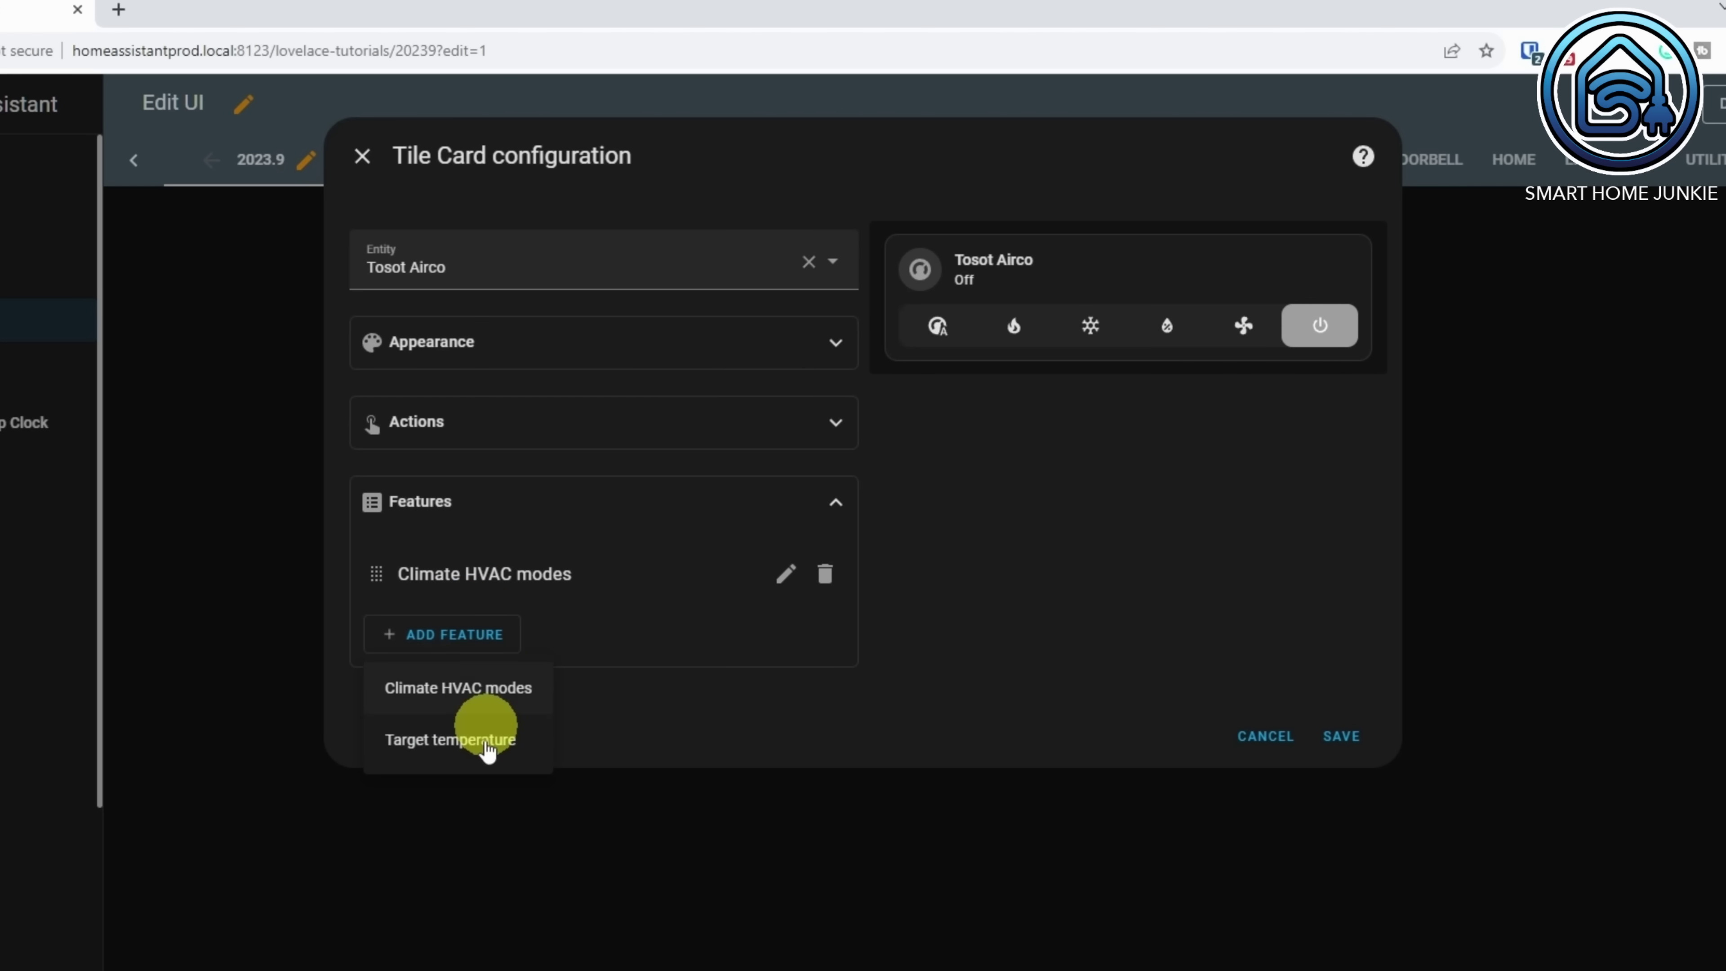
{"action": "left_click", "coordinate": [491, 745]}
{"action": "left_click", "coordinate": [1342, 801]}
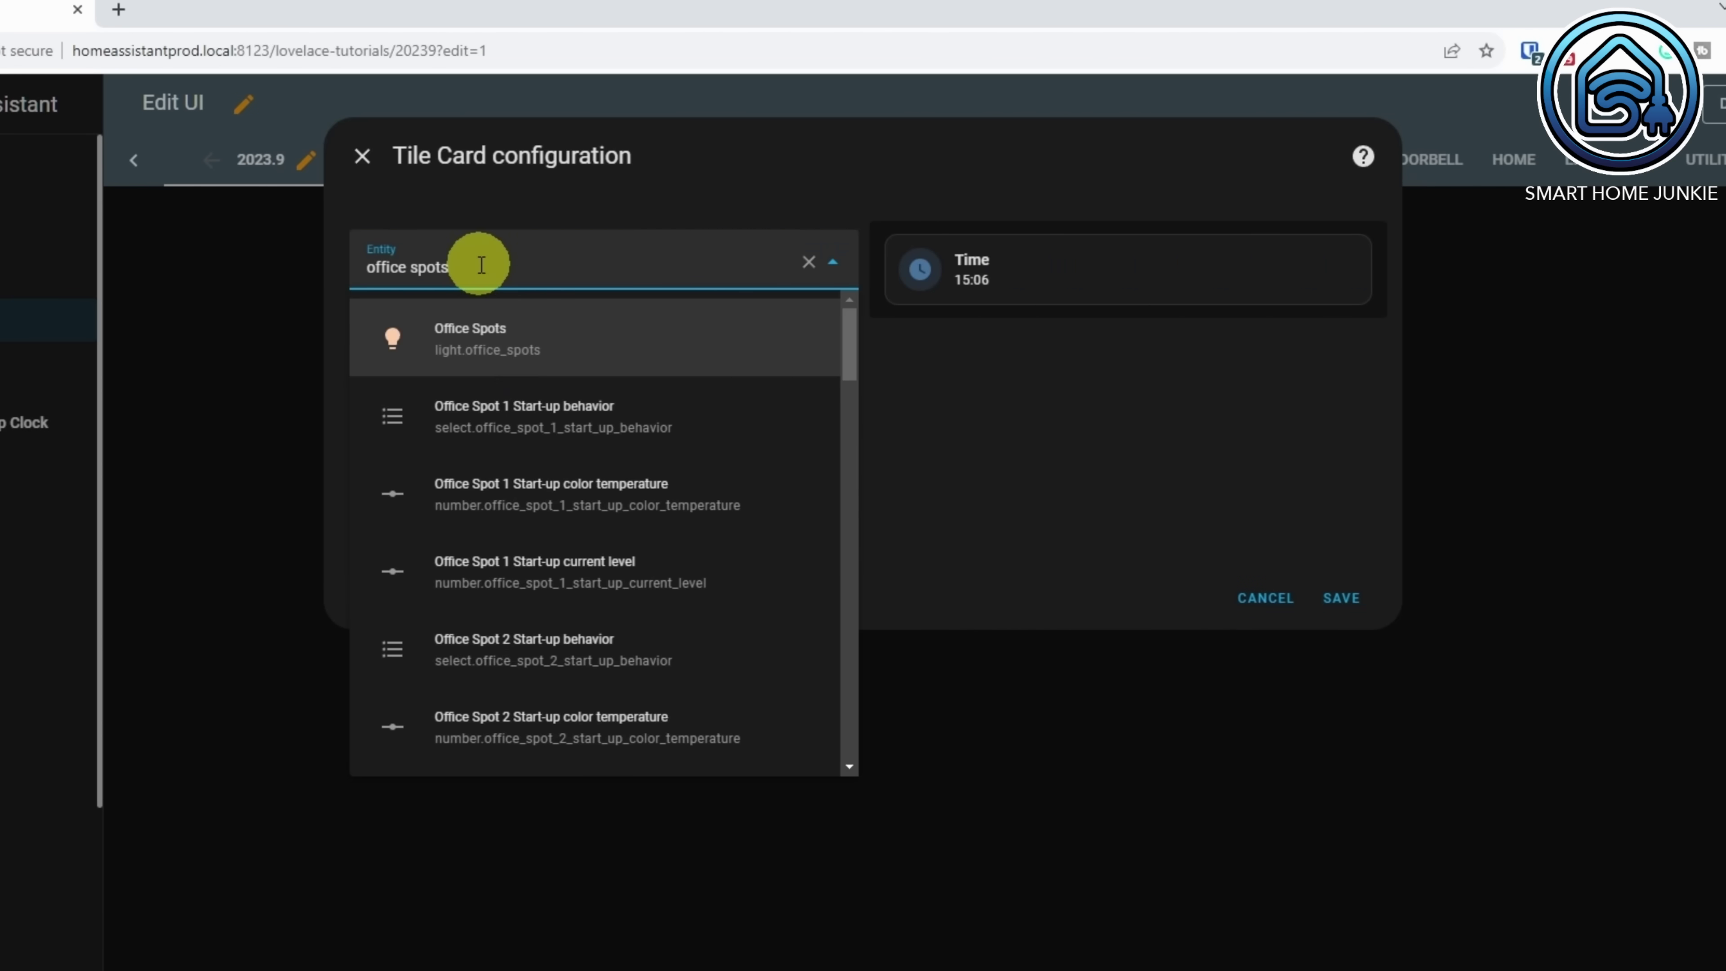
Try an Office Spots tile card with a Light color temperature feature
{"action": "left_click", "coordinate": [479, 338]}
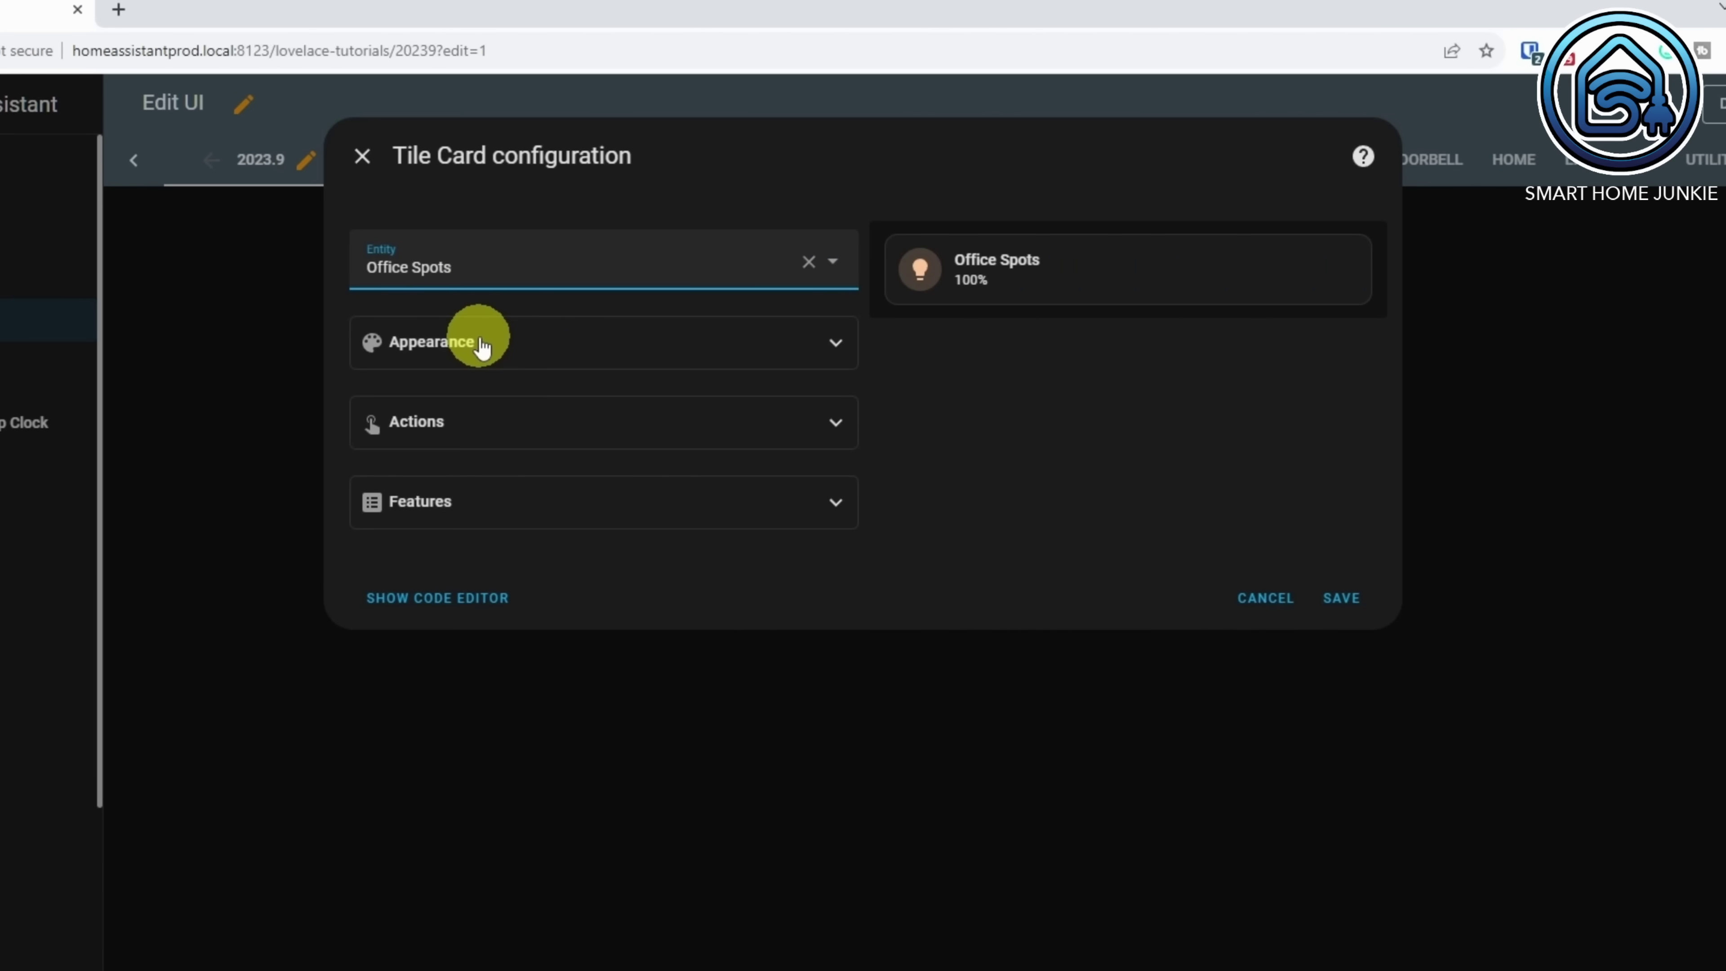
{"action": "left_click", "coordinate": [494, 507]}
{"action": "left_click", "coordinate": [489, 574]}
{"action": "left_click", "coordinate": [496, 677]}
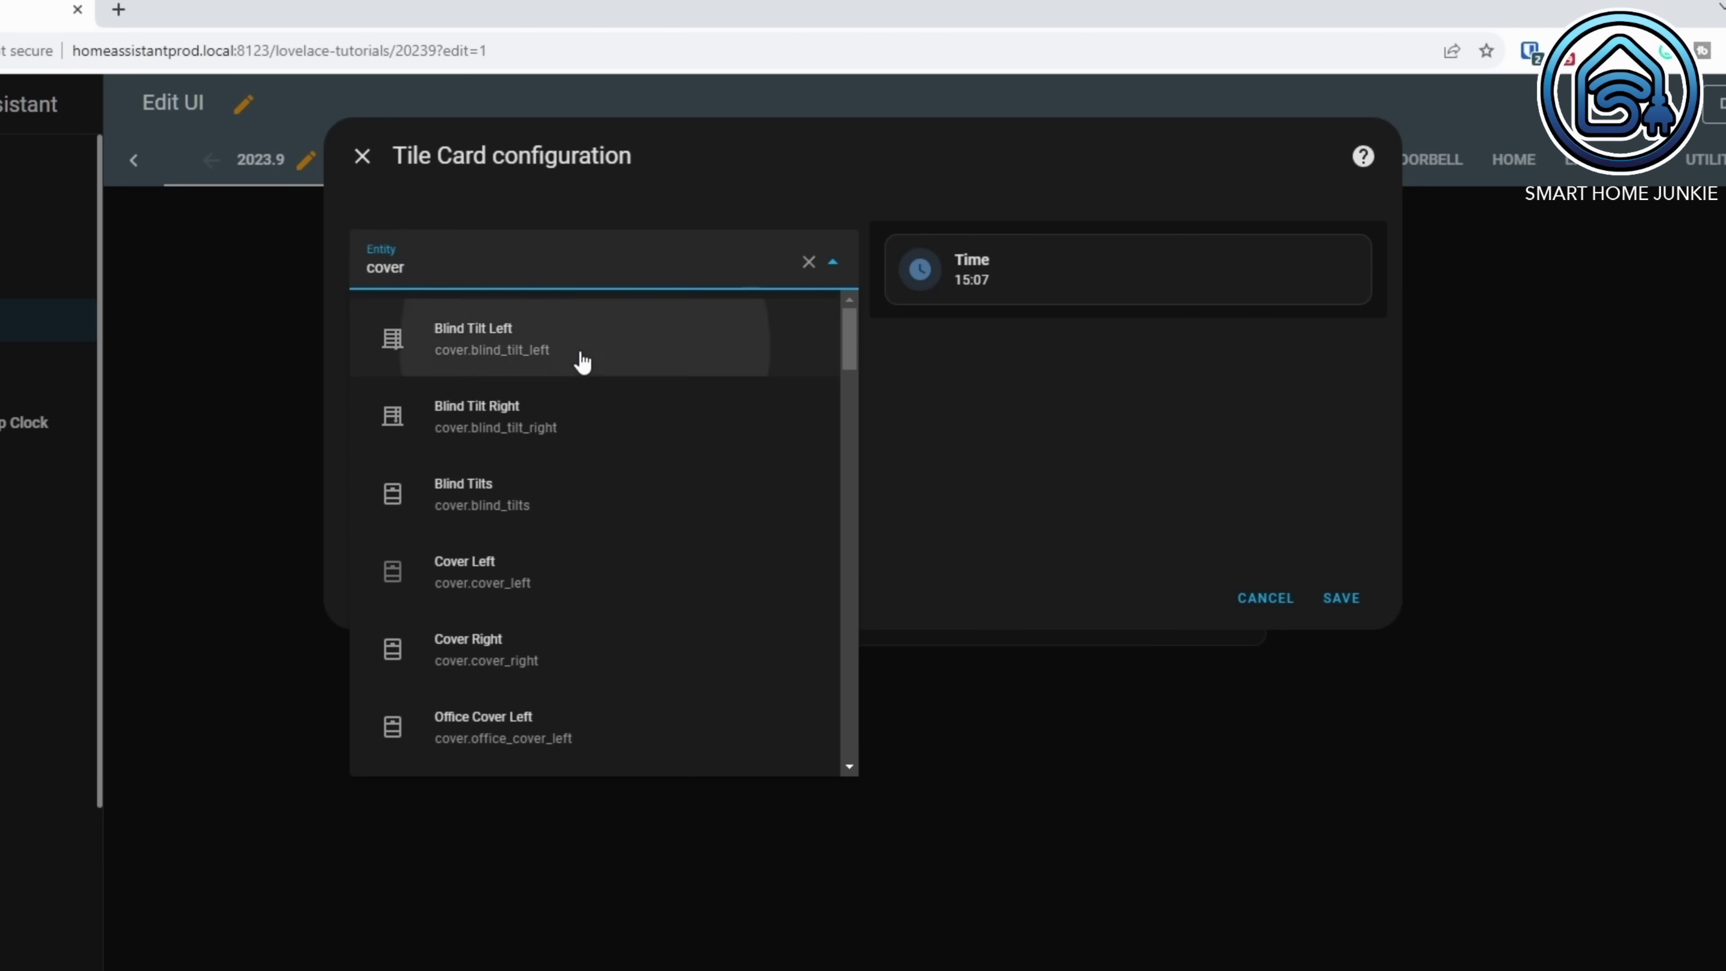
Try a Blind Tilt Left tile card with Cover tilt buttons
{"action": "left_click", "coordinate": [578, 359]}
{"action": "left_click", "coordinate": [583, 511]}
{"action": "left_click", "coordinate": [494, 571]}
{"action": "left_click", "coordinate": [468, 624]}
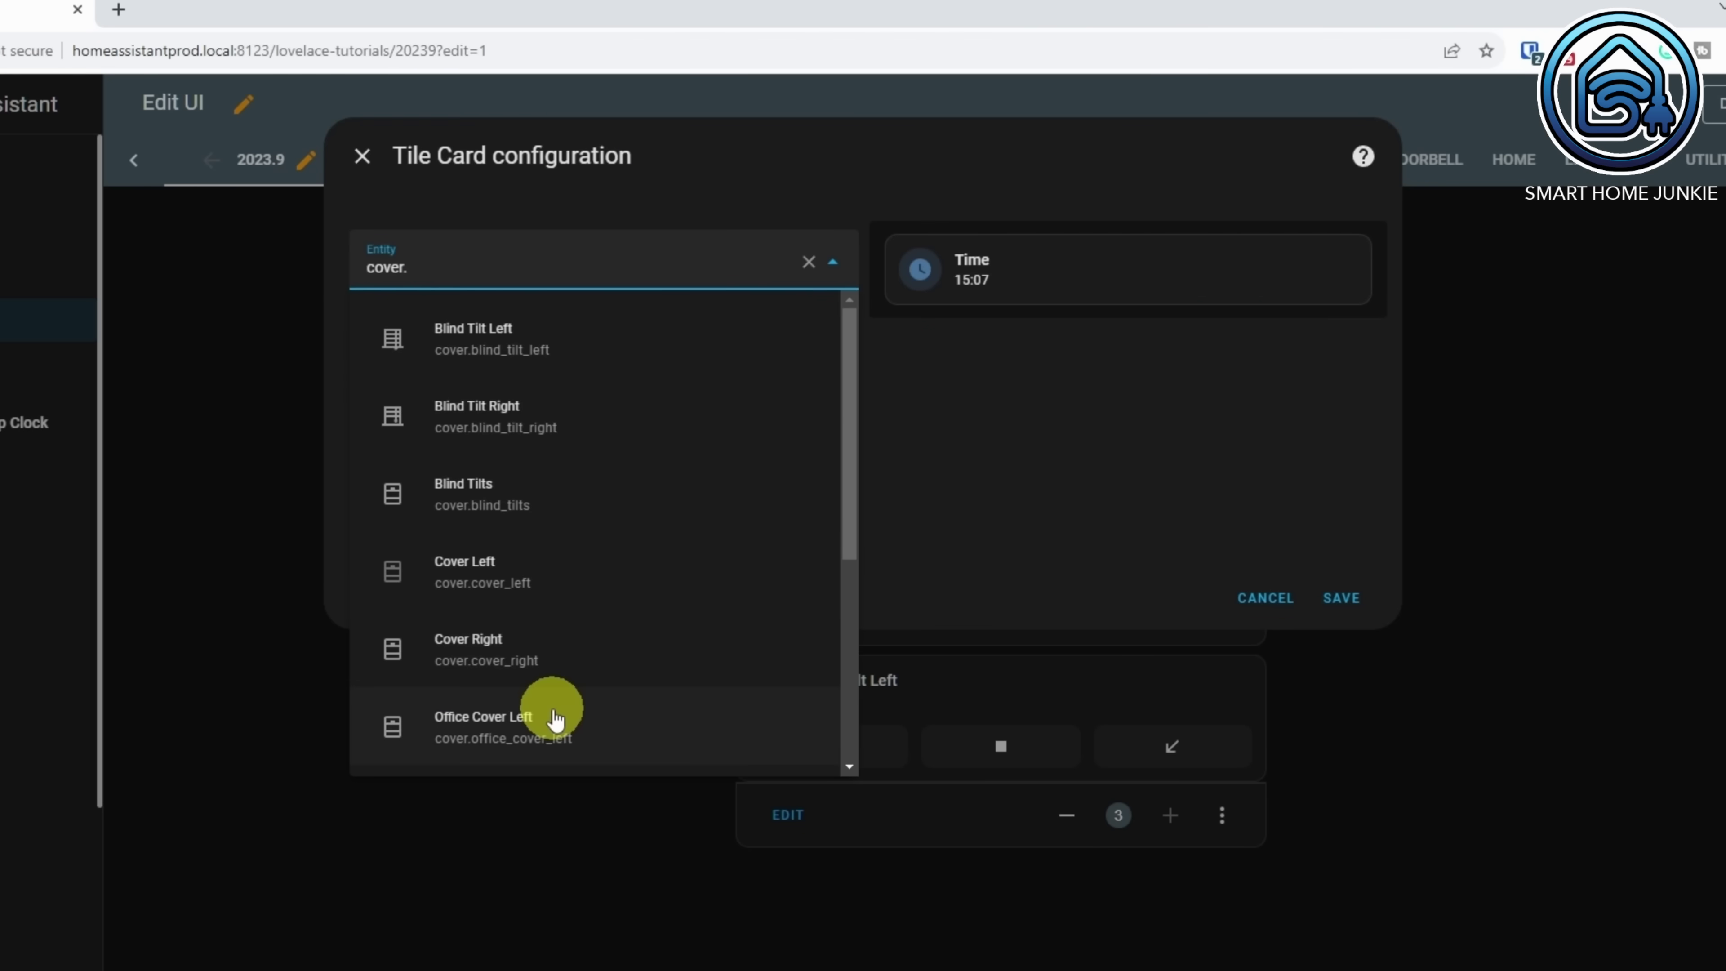
Switch the card to Office Cover Left and add a Cover position feature
{"action": "left_click", "coordinate": [552, 719]}
{"action": "left_click", "coordinate": [539, 496]}
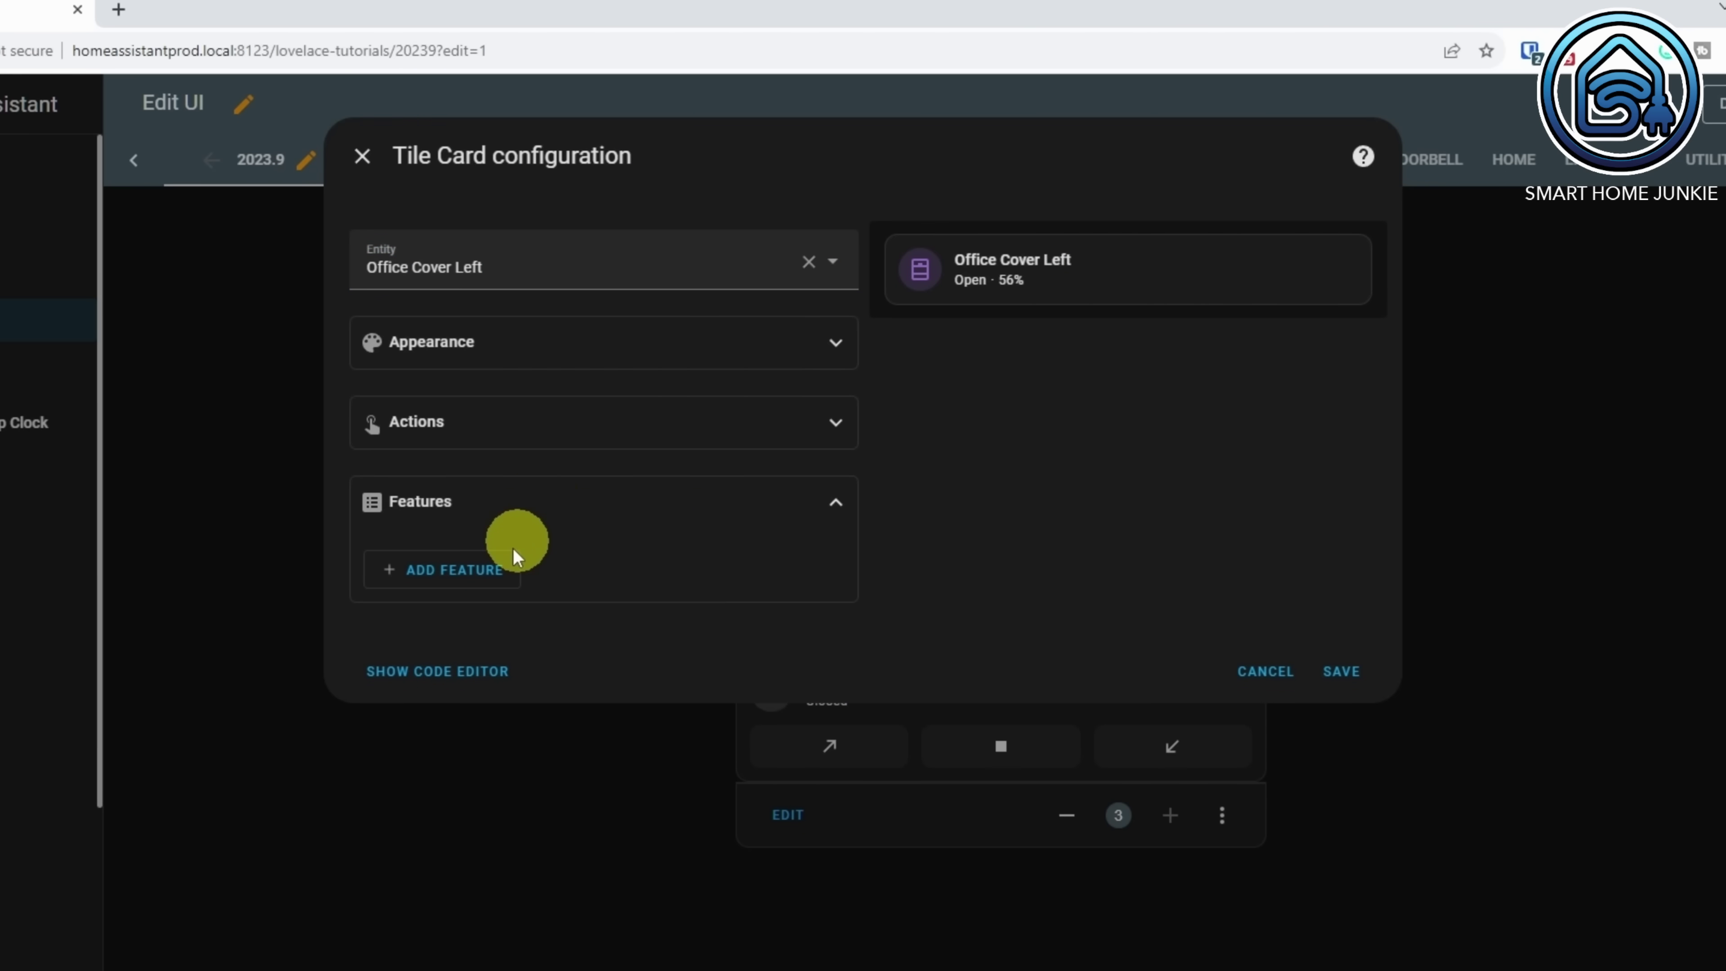
{"action": "left_click", "coordinate": [484, 585]}
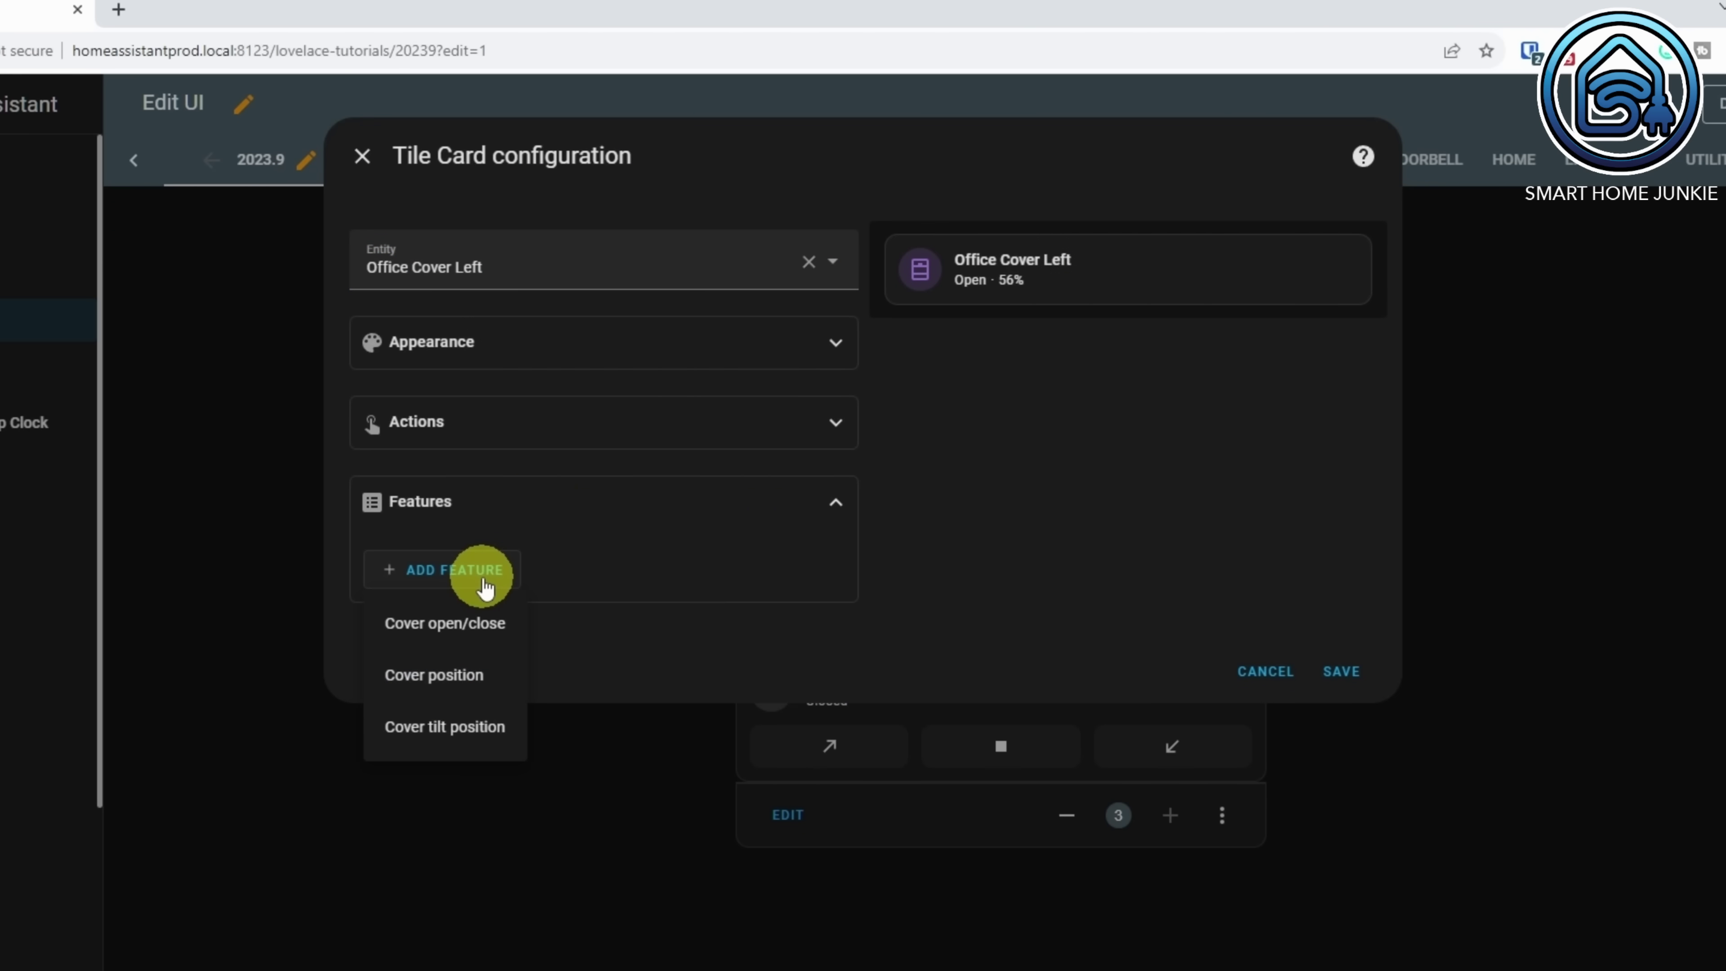
{"action": "left_click", "coordinate": [483, 677]}
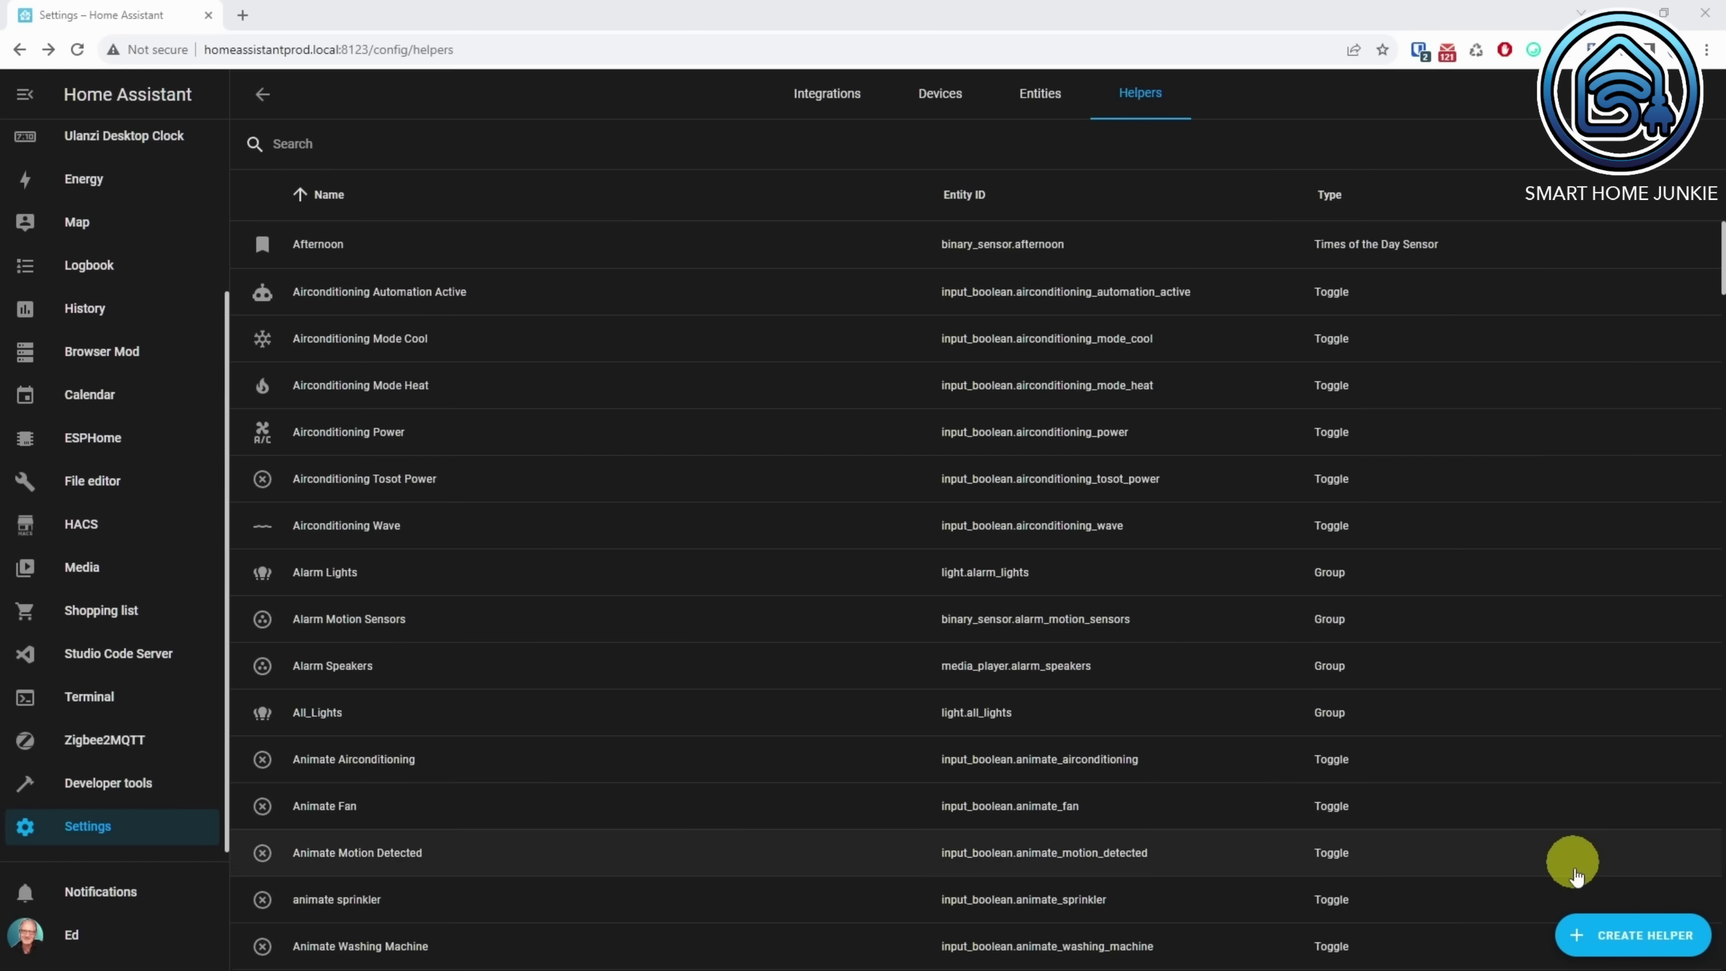
Start a new sensor group helper named 'Median Temperature'
{"action": "left_click", "coordinate": [1612, 941]}
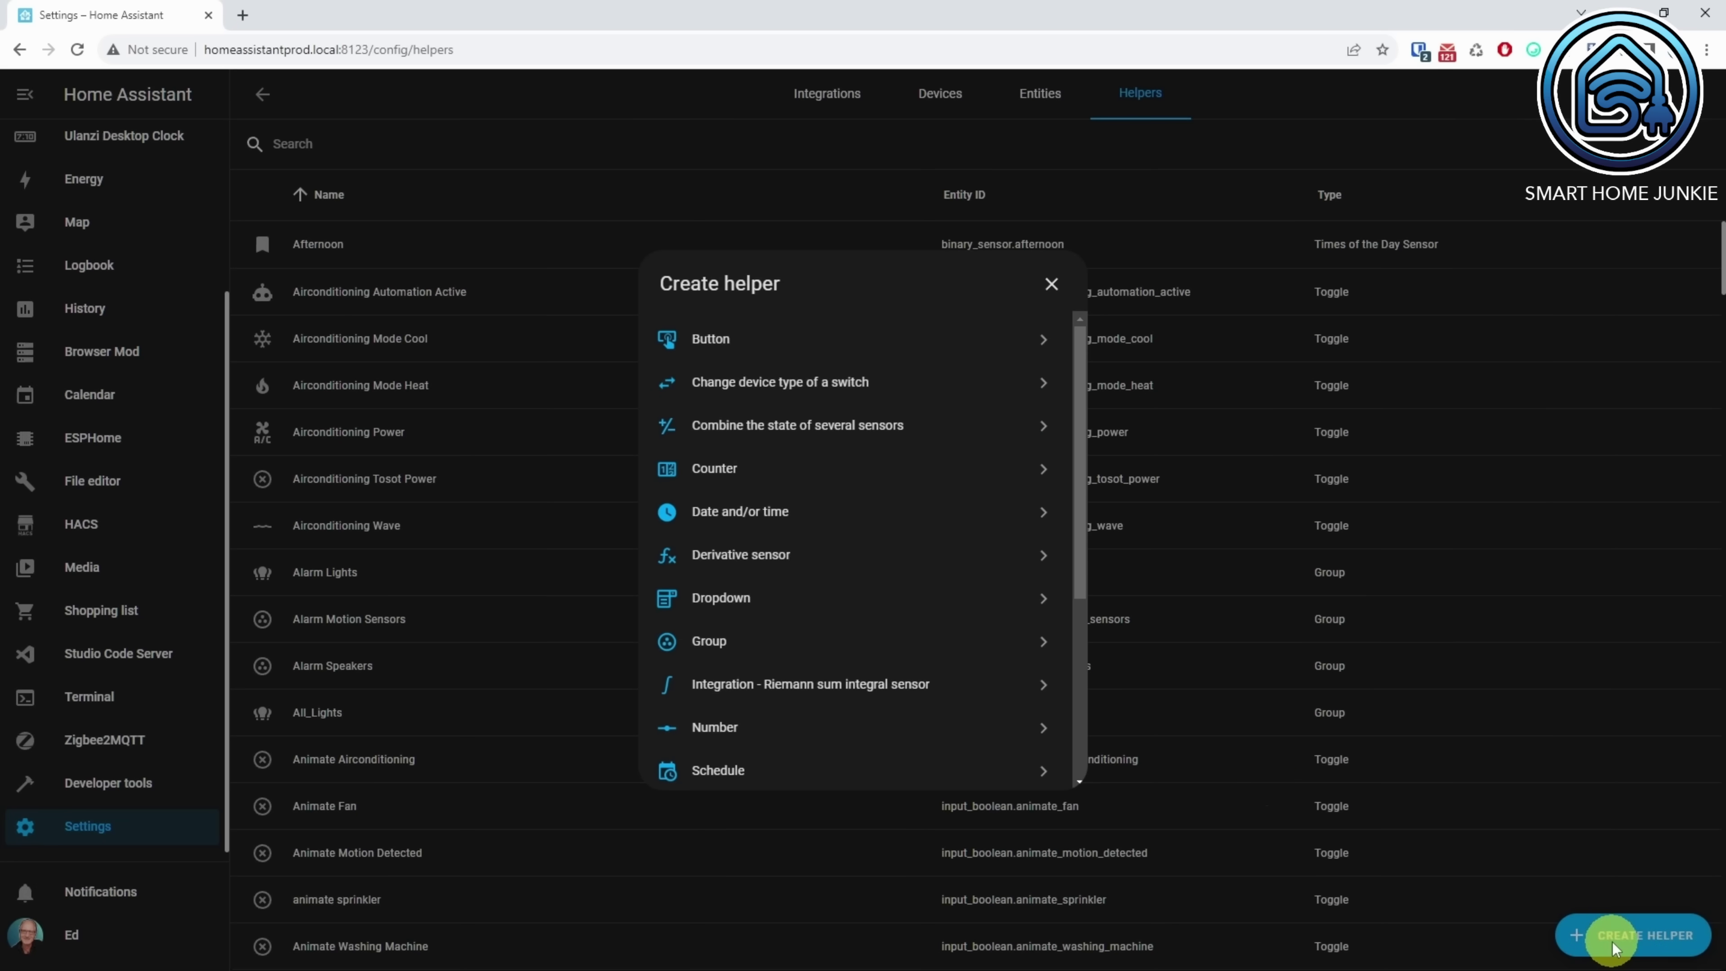
{"action": "left_click", "coordinate": [747, 642]}
{"action": "left_click", "coordinate": [717, 706]}
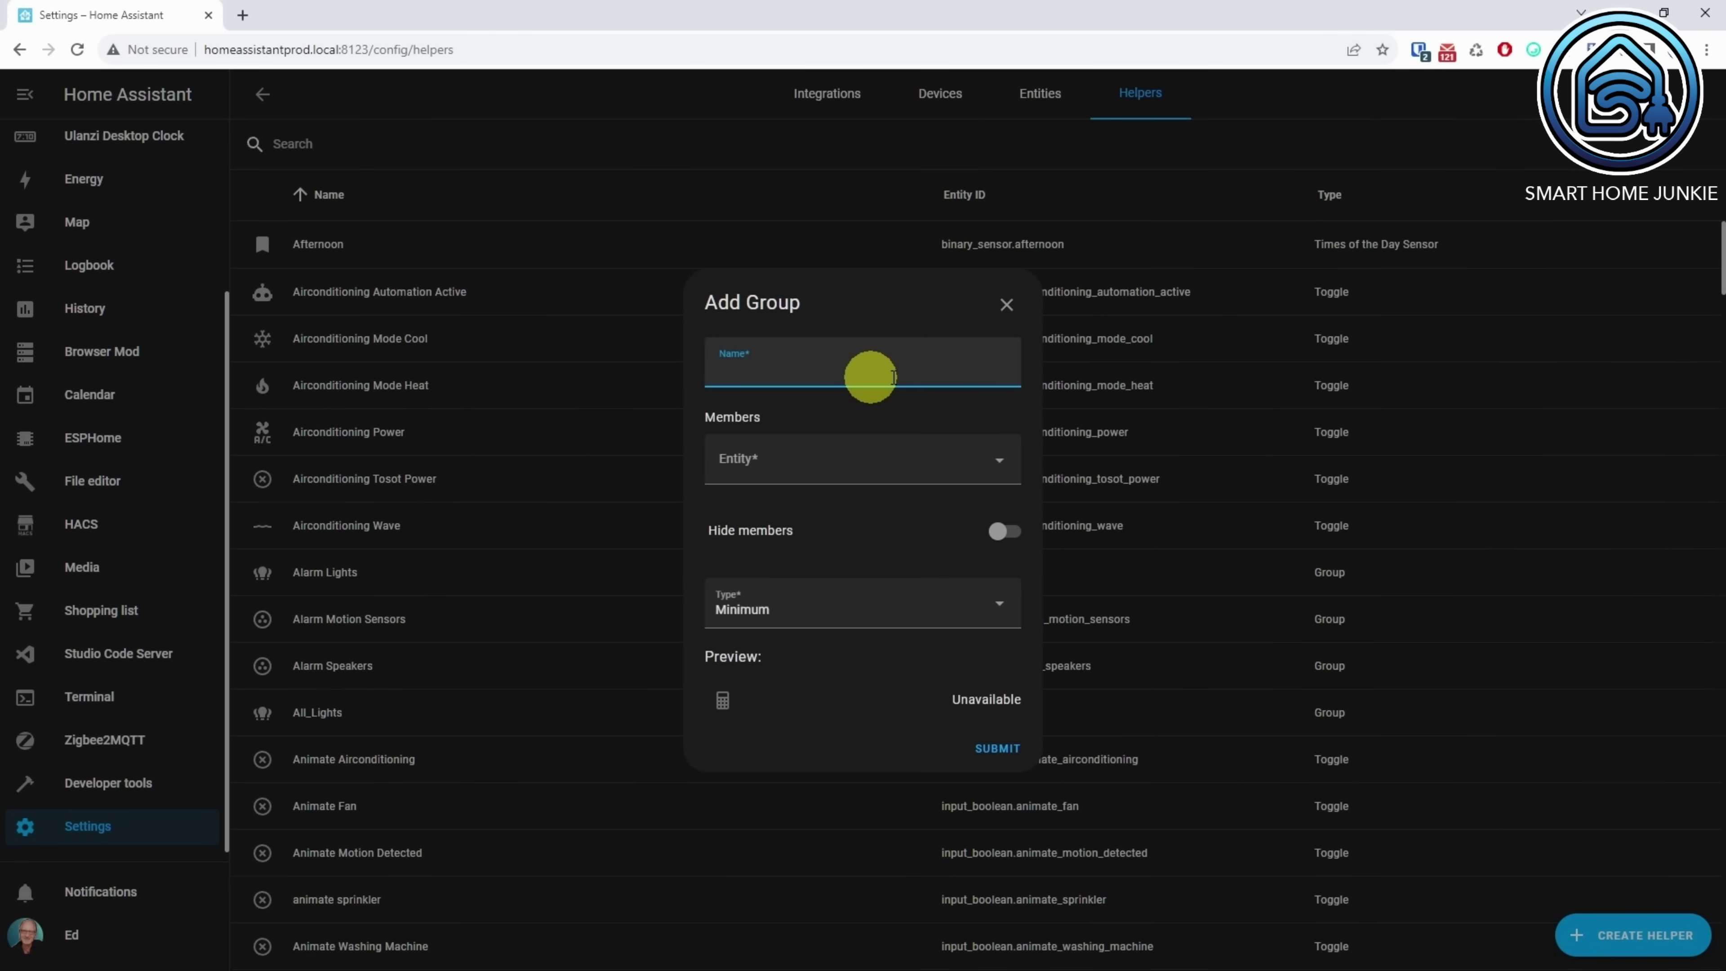
{"action": "type", "text": "Median Temperature"}
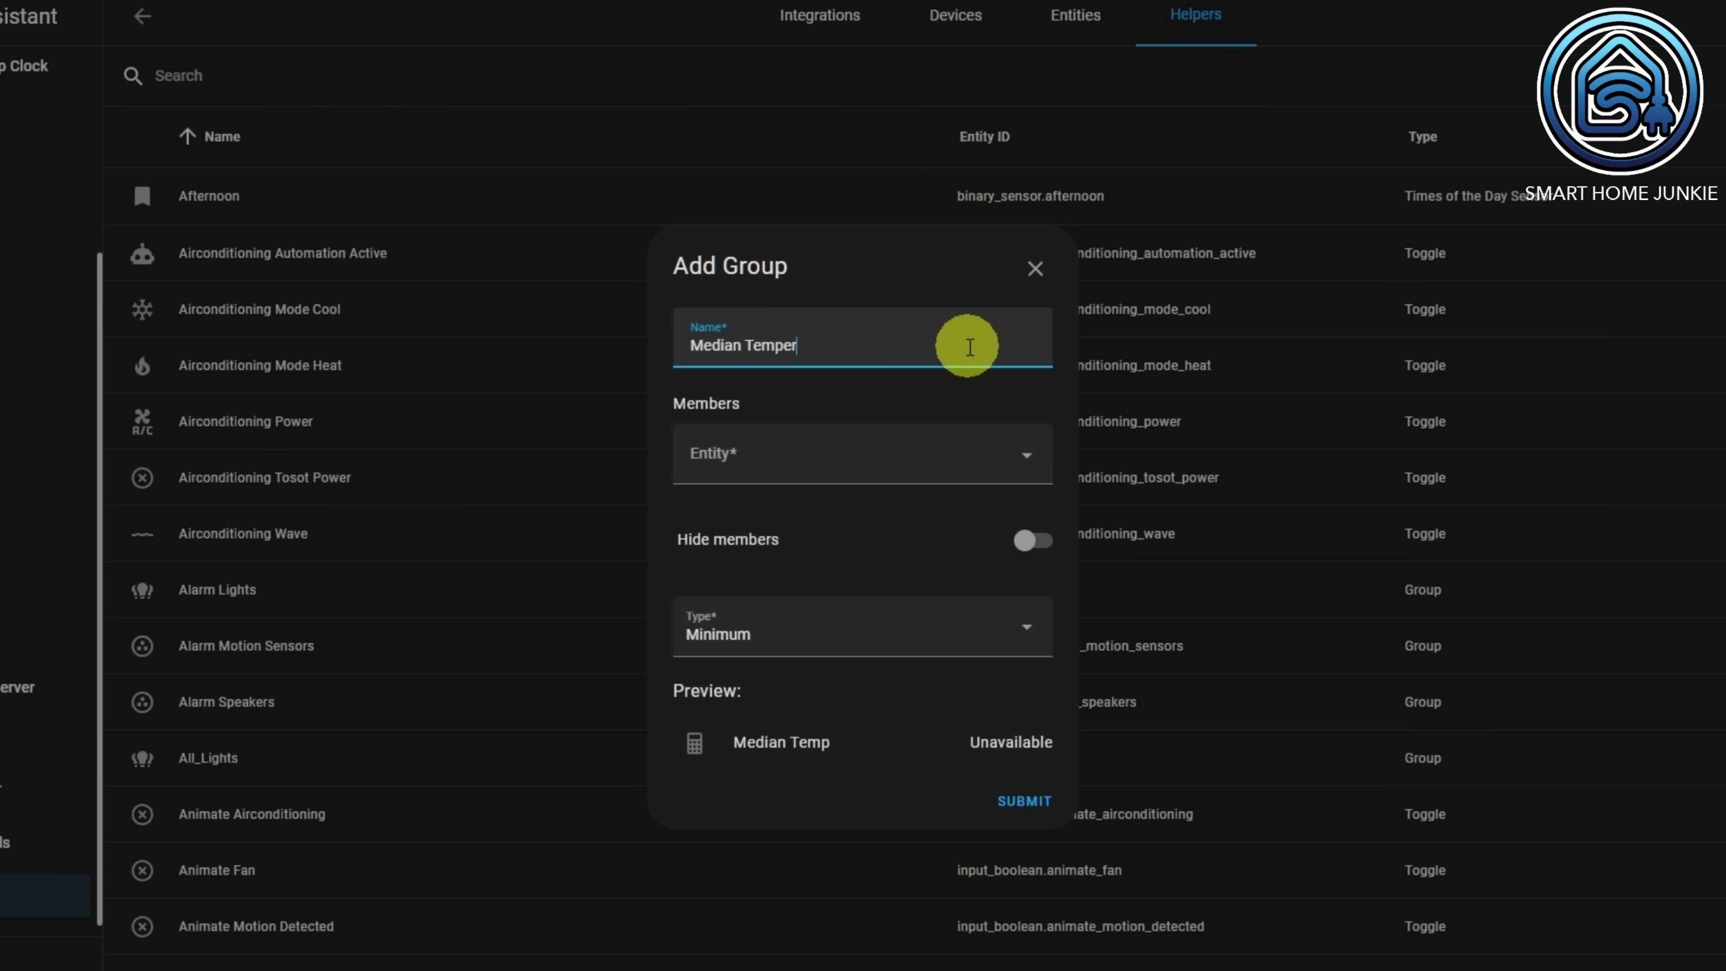
Add Office Front and Office Back temperature as members and set the type to Median
{"action": "left_click", "coordinate": [968, 454]}
{"action": "type", "text": "offi"}
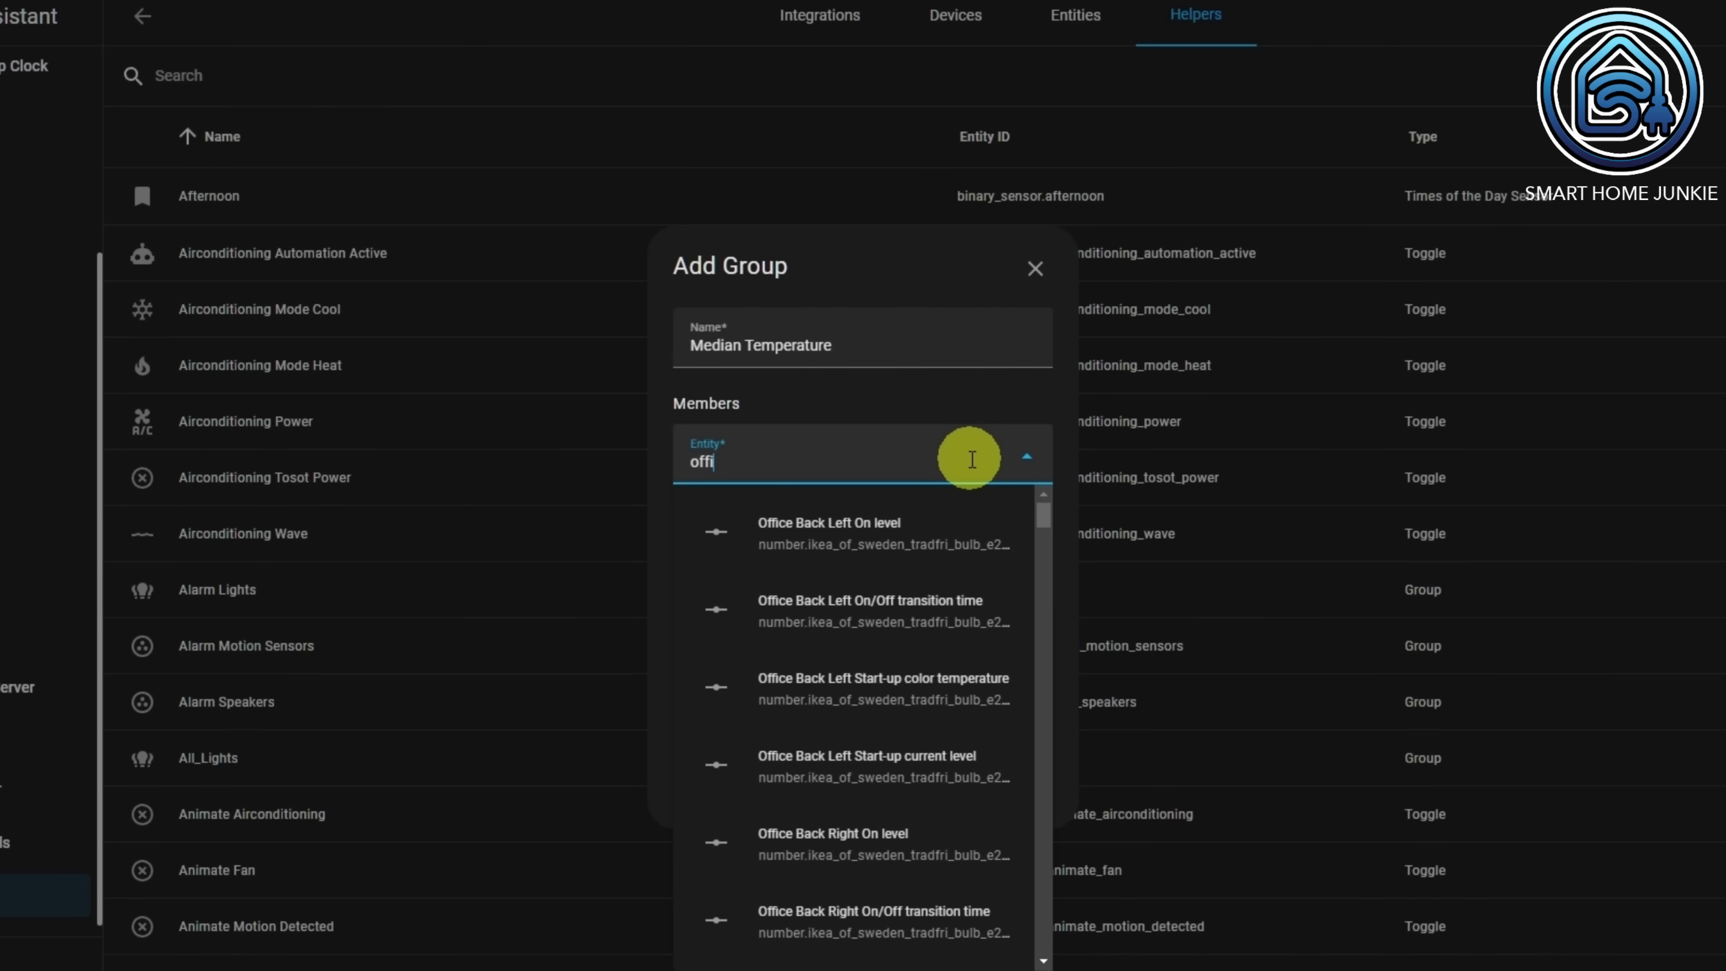
{"action": "type", "text": "ce front tem"}
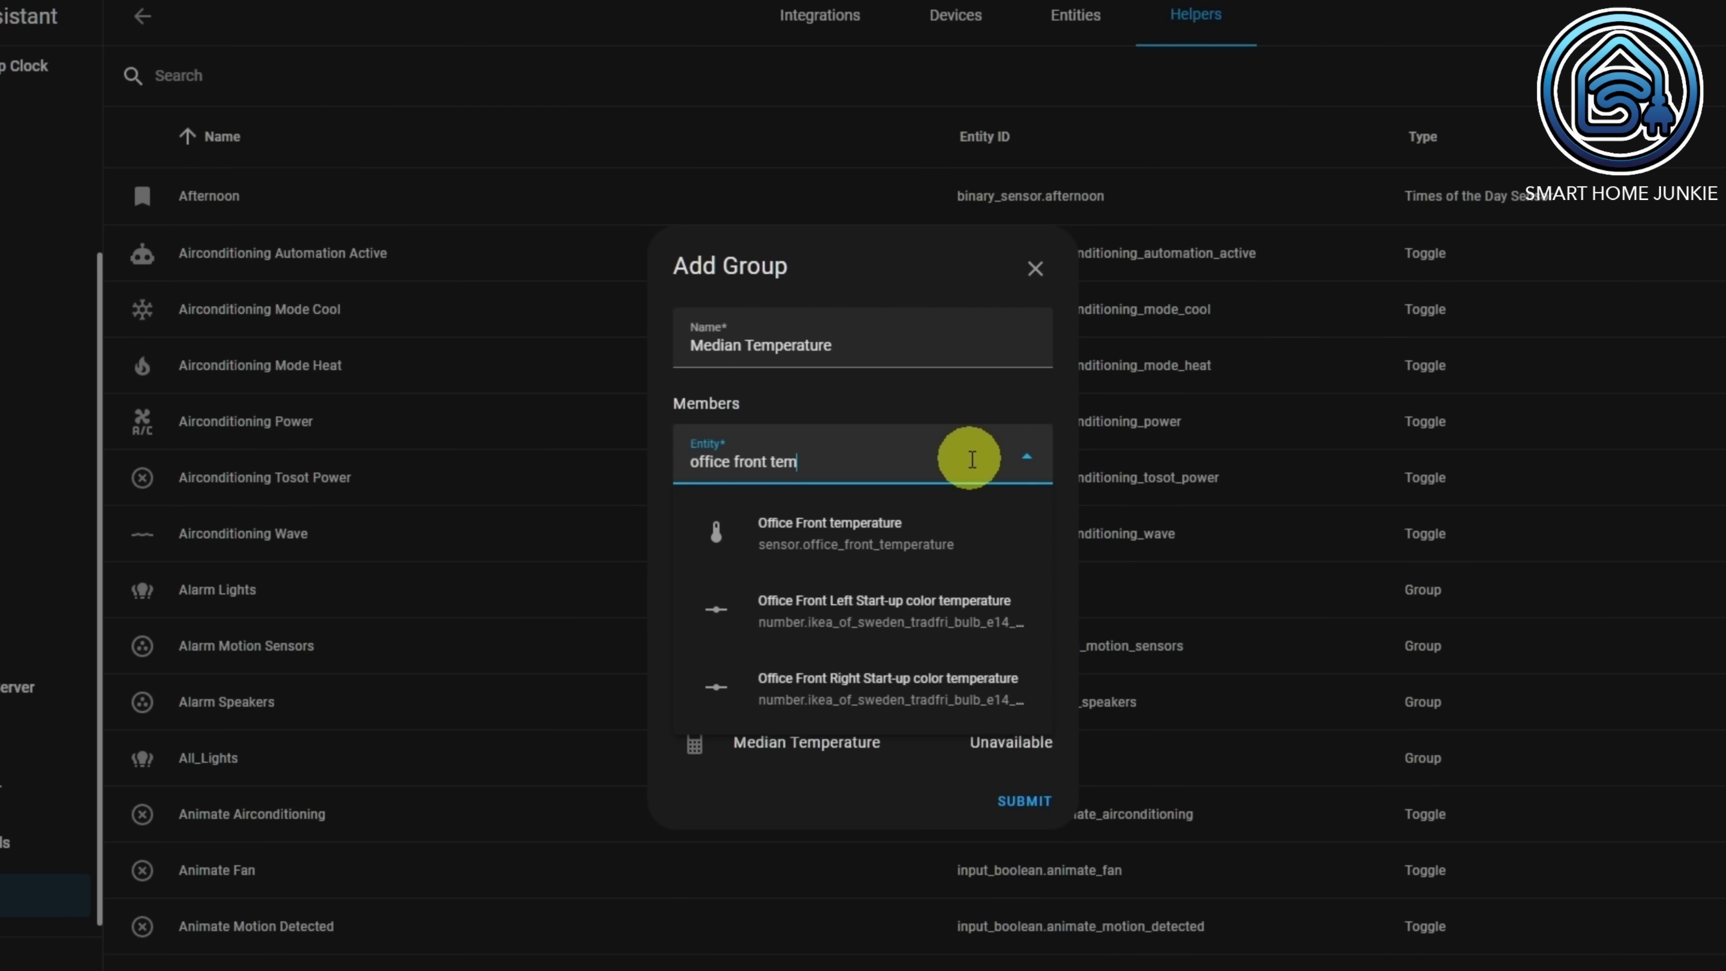
{"action": "left_click", "coordinate": [958, 537]}
{"action": "left_click", "coordinate": [943, 503]}
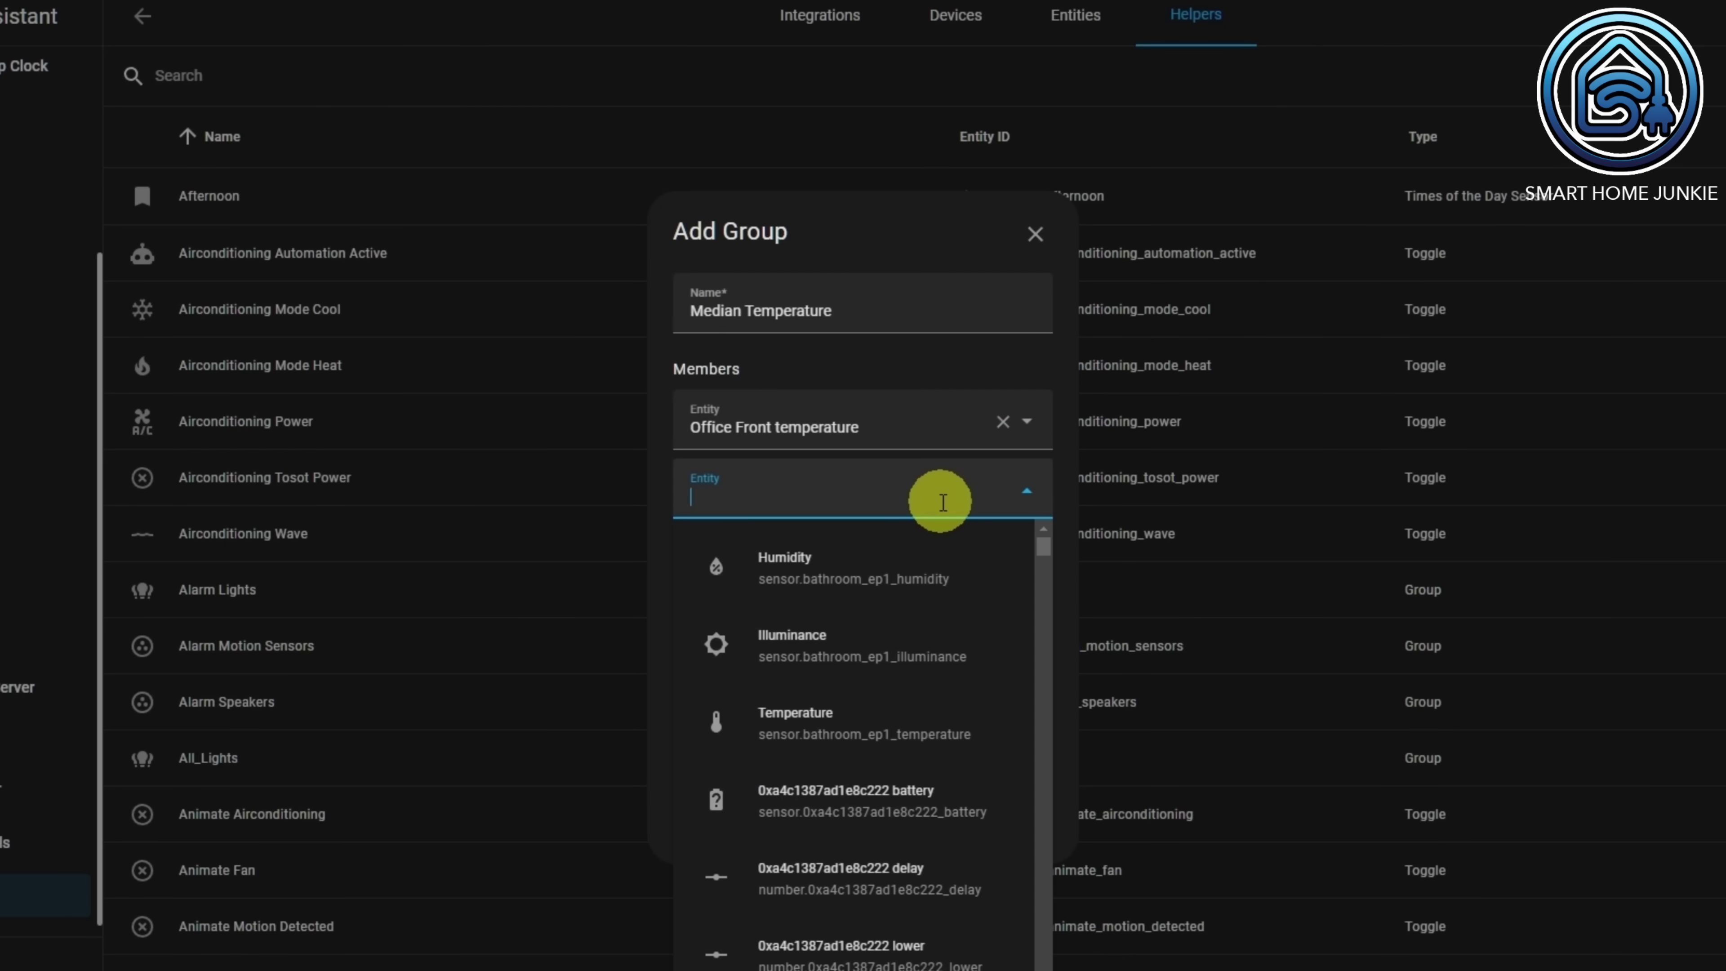
{"action": "type", "text": "Office back temper"}
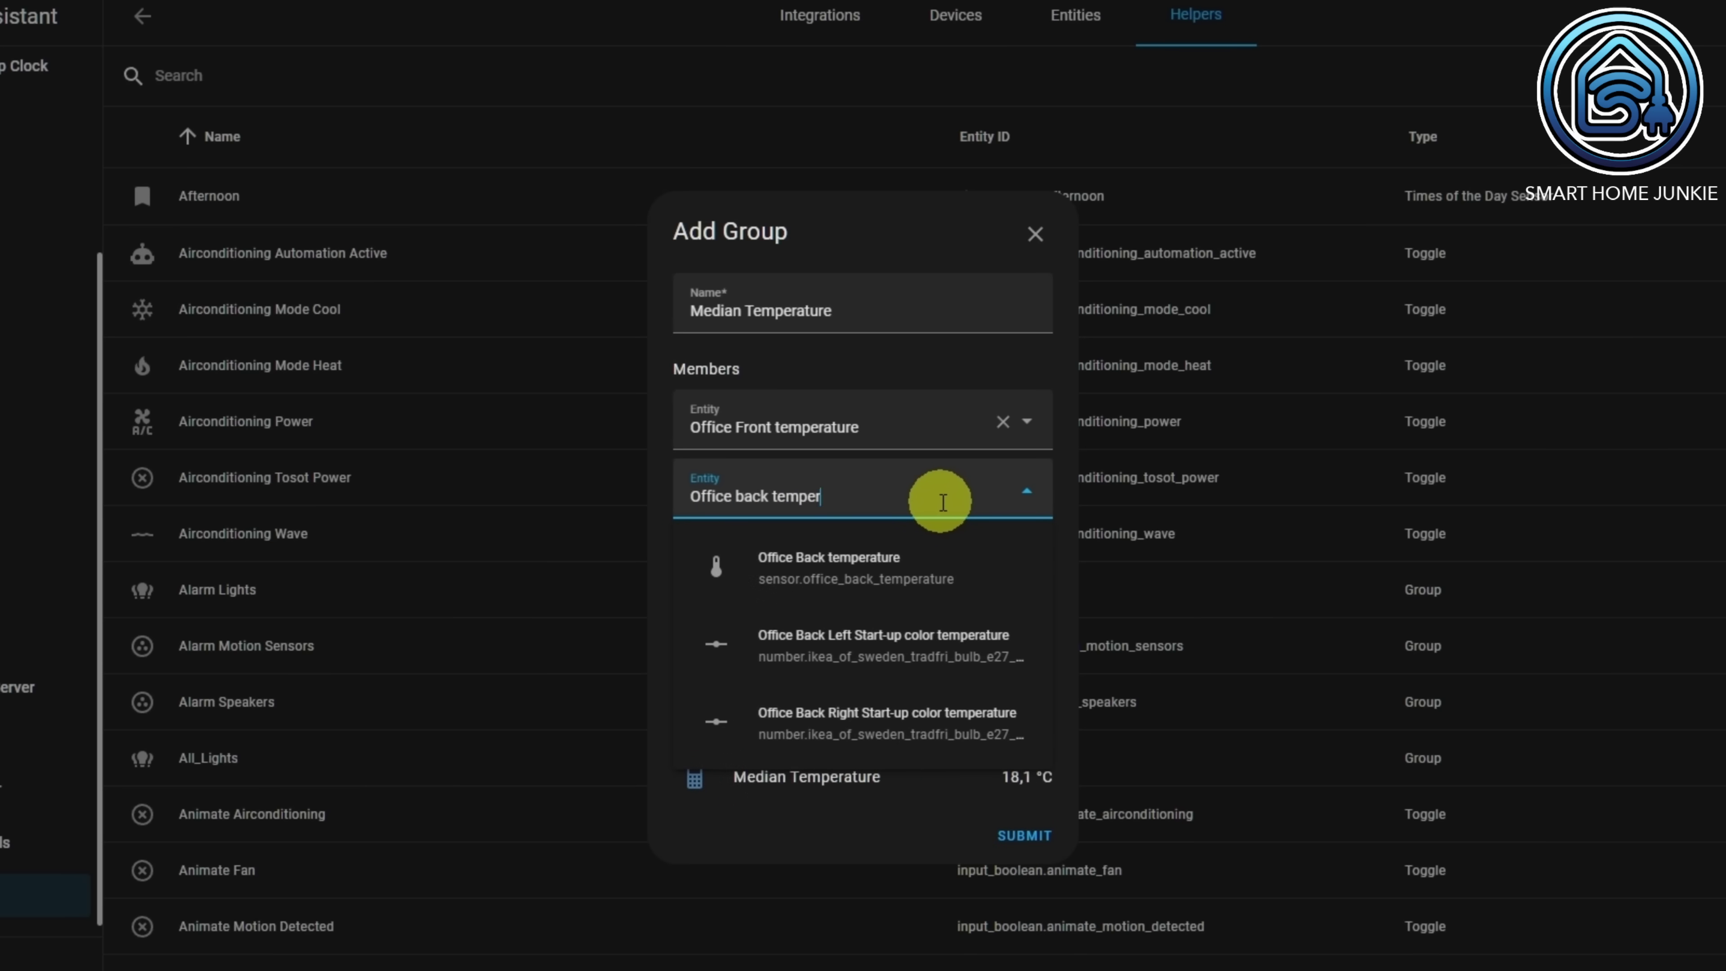
{"action": "left_click", "coordinate": [938, 564]}
{"action": "left_click", "coordinate": [1015, 704]}
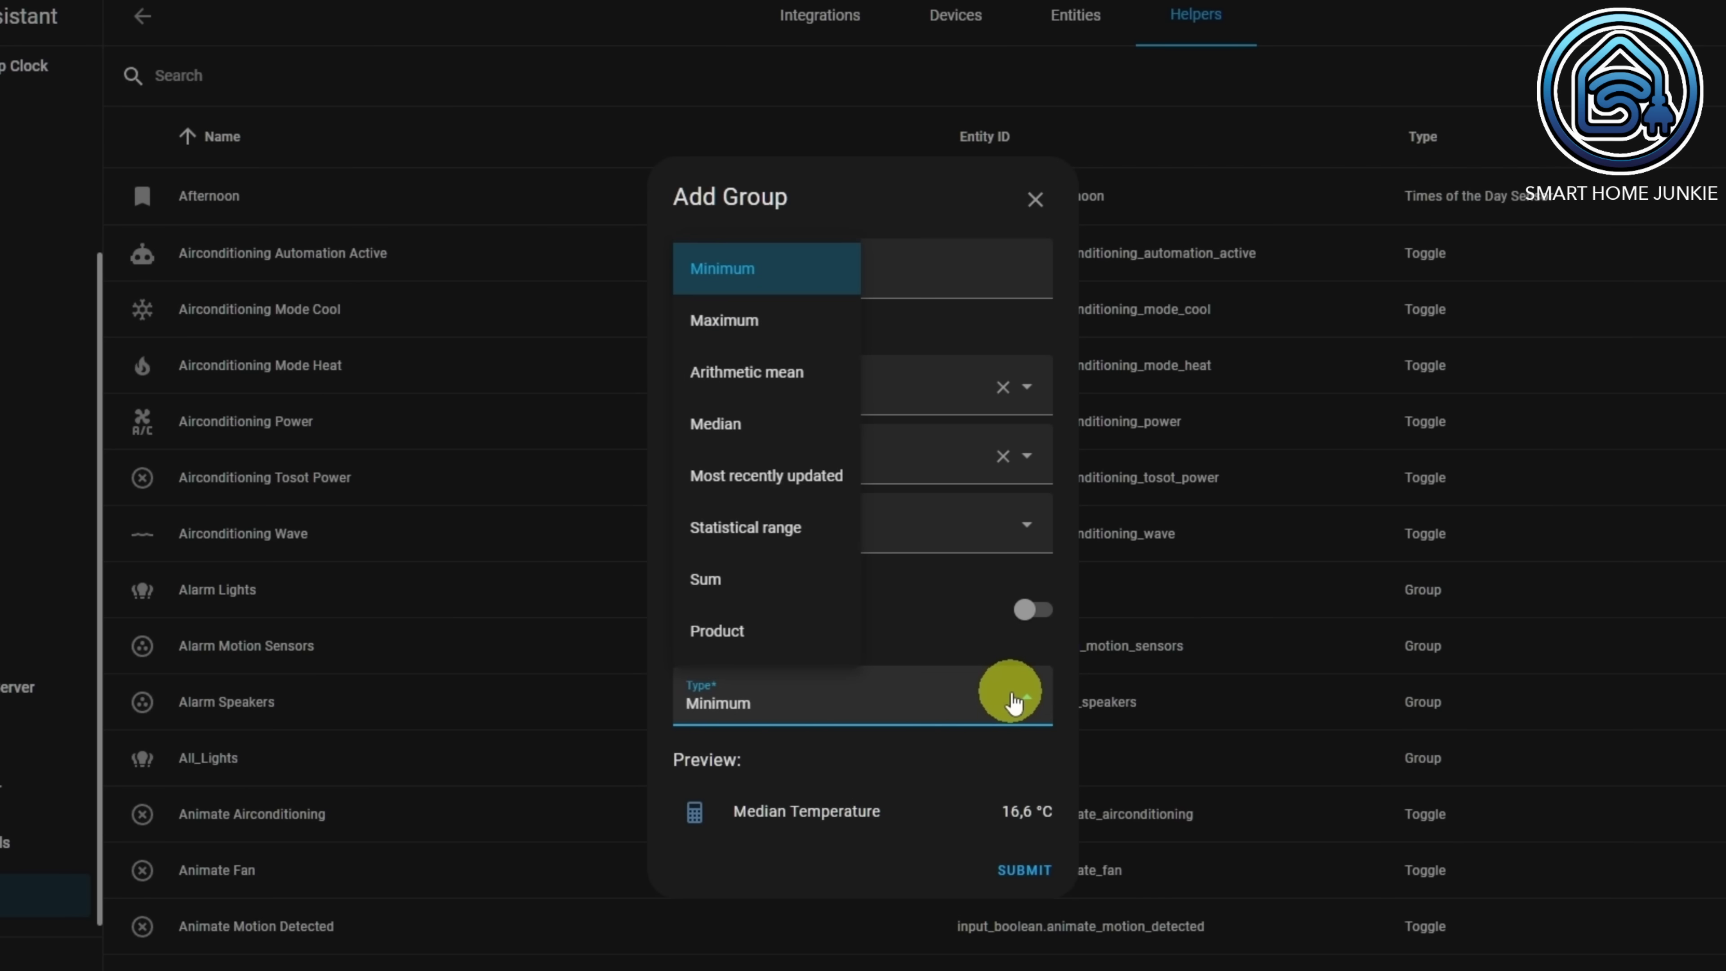
{"action": "left_click", "coordinate": [720, 422]}
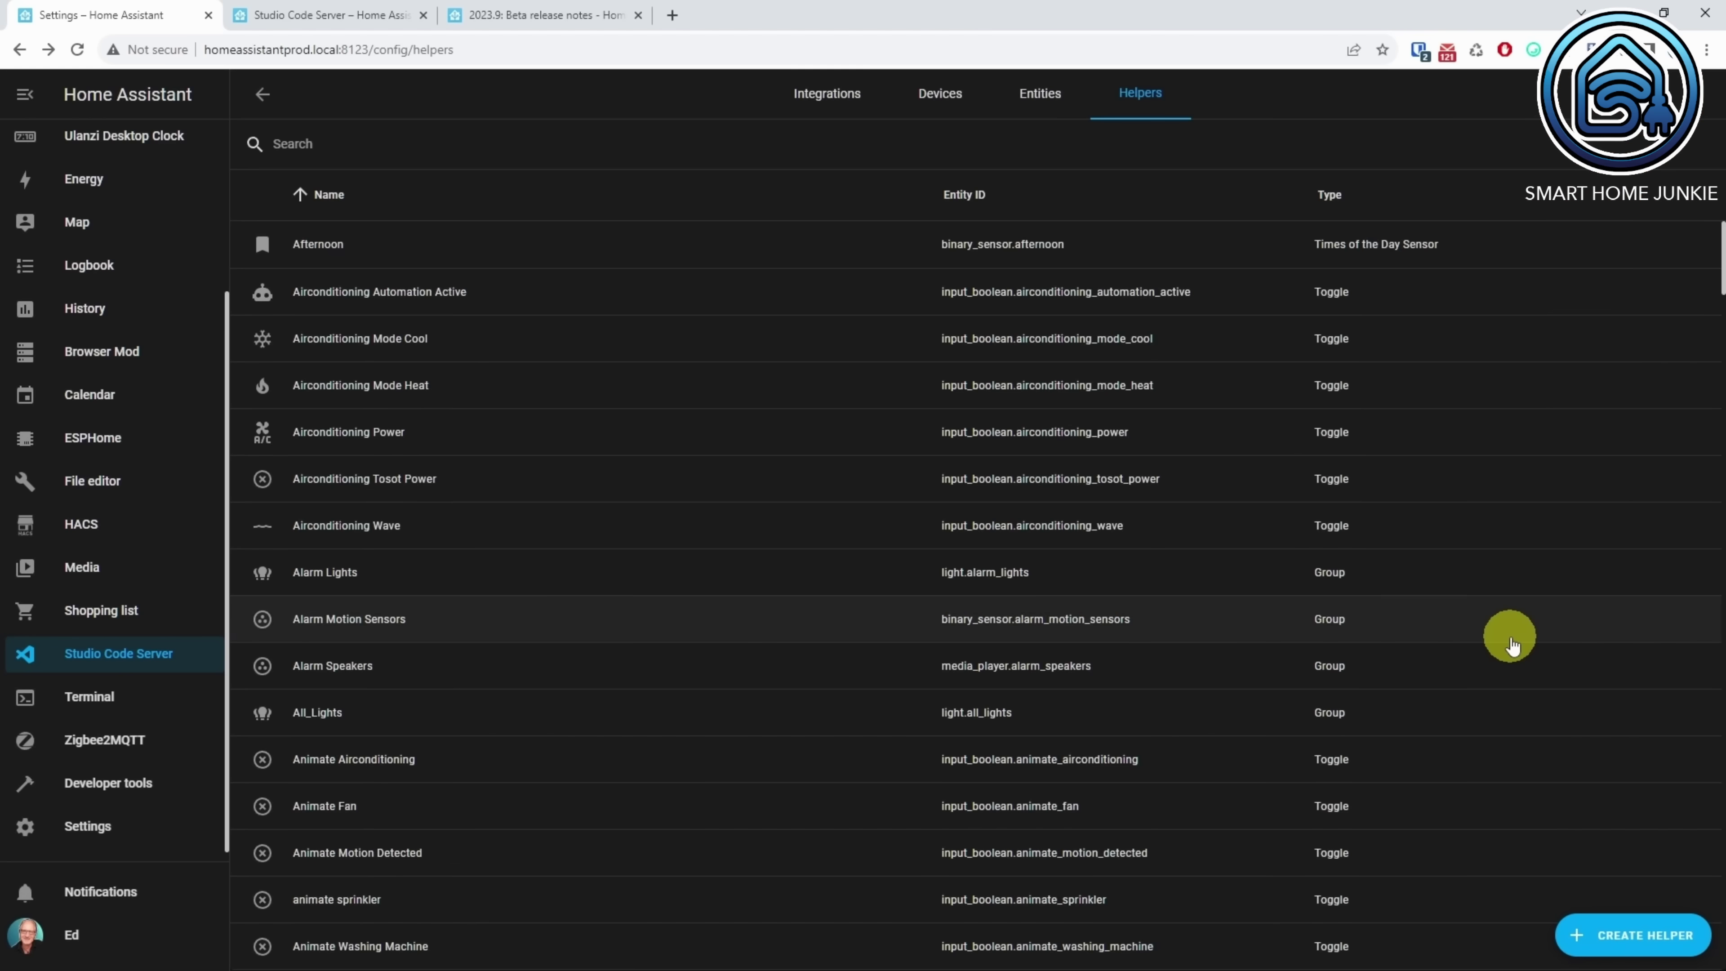
Start a new Template helper and pick the regular sensor template option
{"action": "left_click", "coordinate": [1649, 950]}
{"action": "left_click_drag", "start_coordinate": [1090, 489], "coordinate": [1081, 585]}
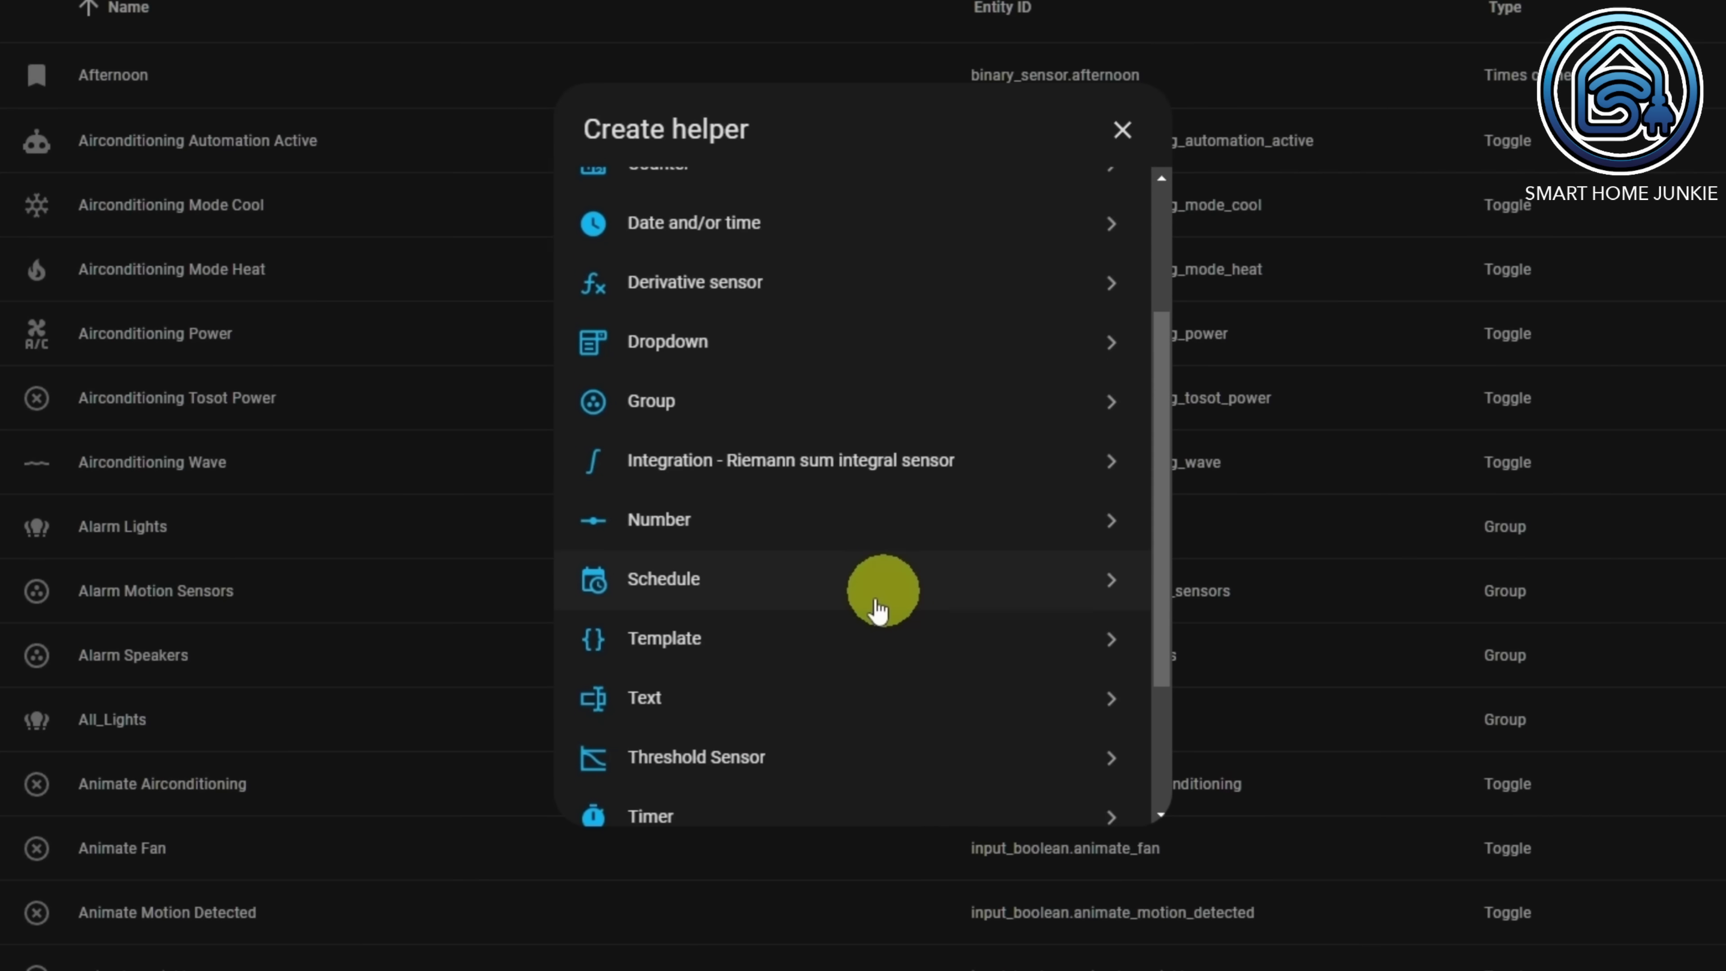
{"action": "left_click", "coordinate": [681, 642]}
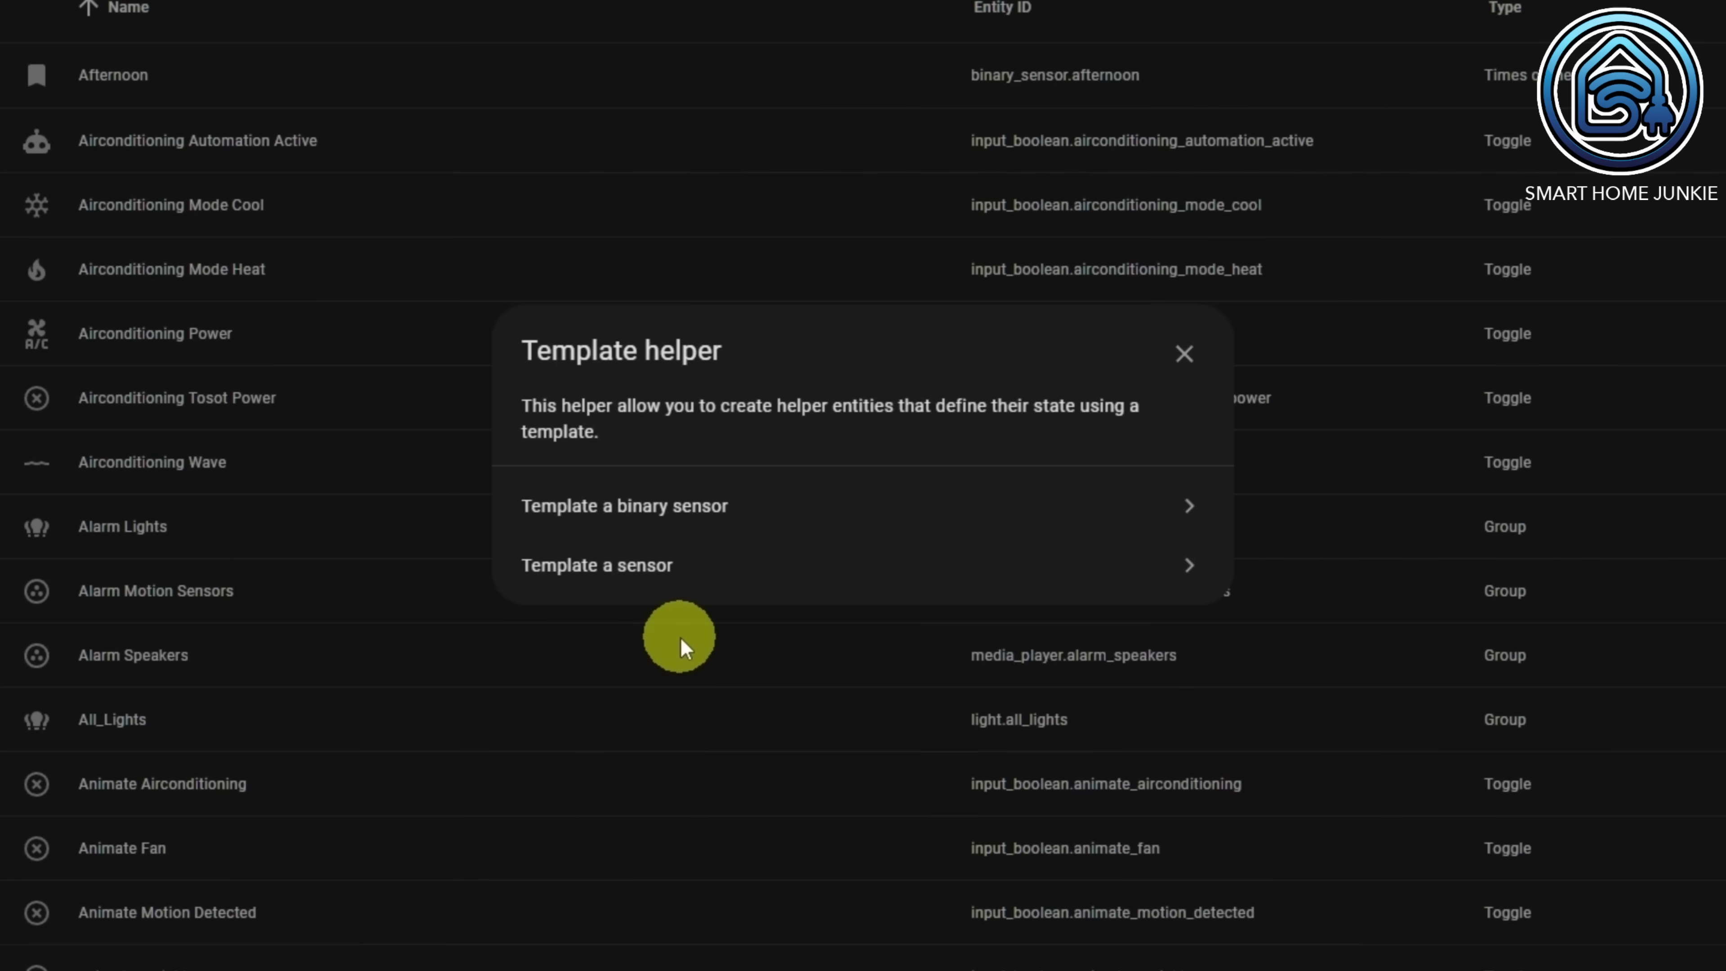
{"action": "left_click", "coordinate": [682, 567]}
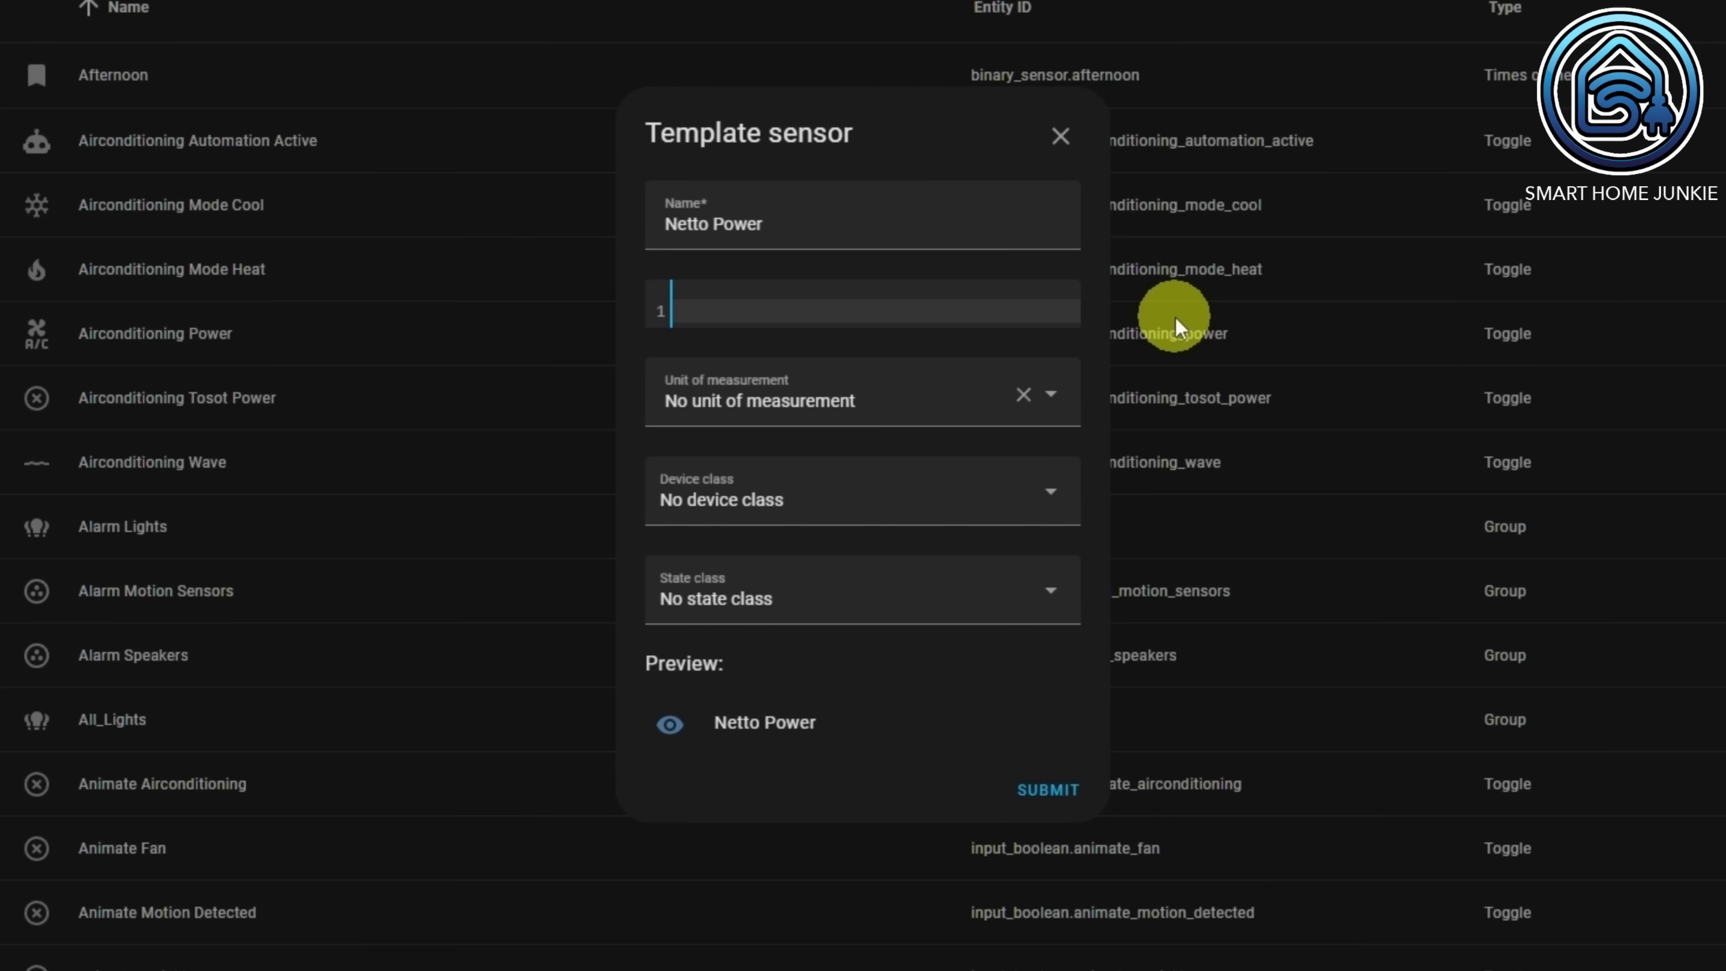
Paste the net power template expression and set the unit of measurement to W
{"action": "key", "text": "ctrl+v"}
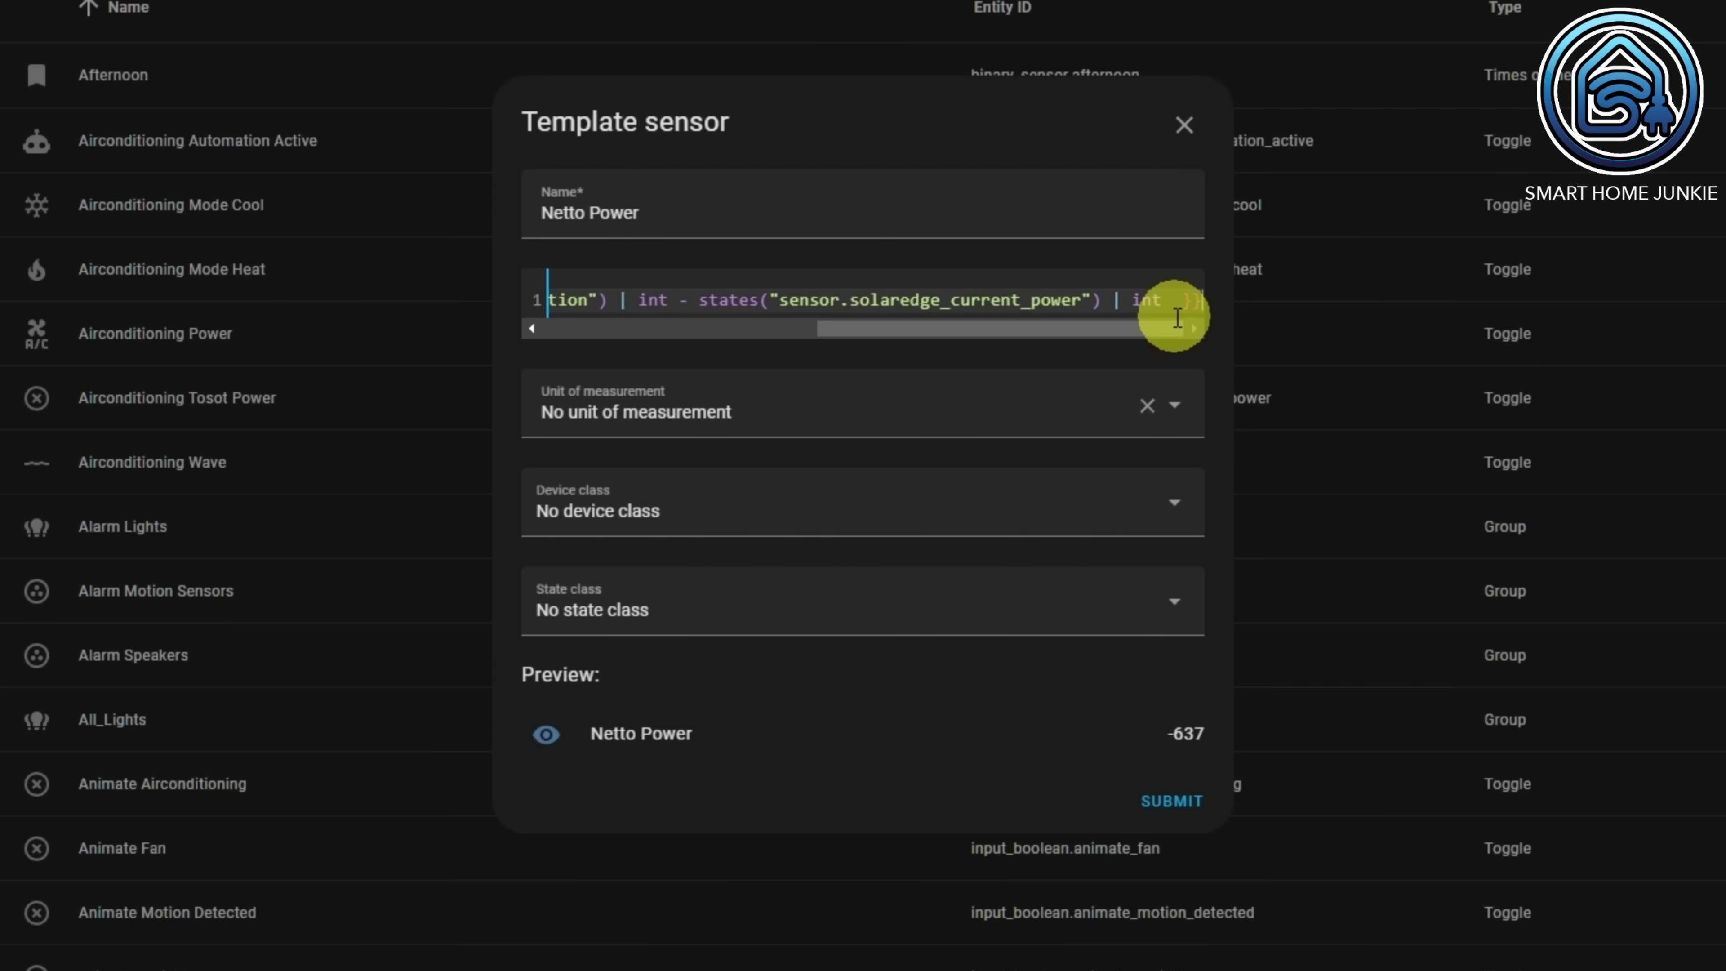
{"action": "left_click", "coordinate": [1174, 410]}
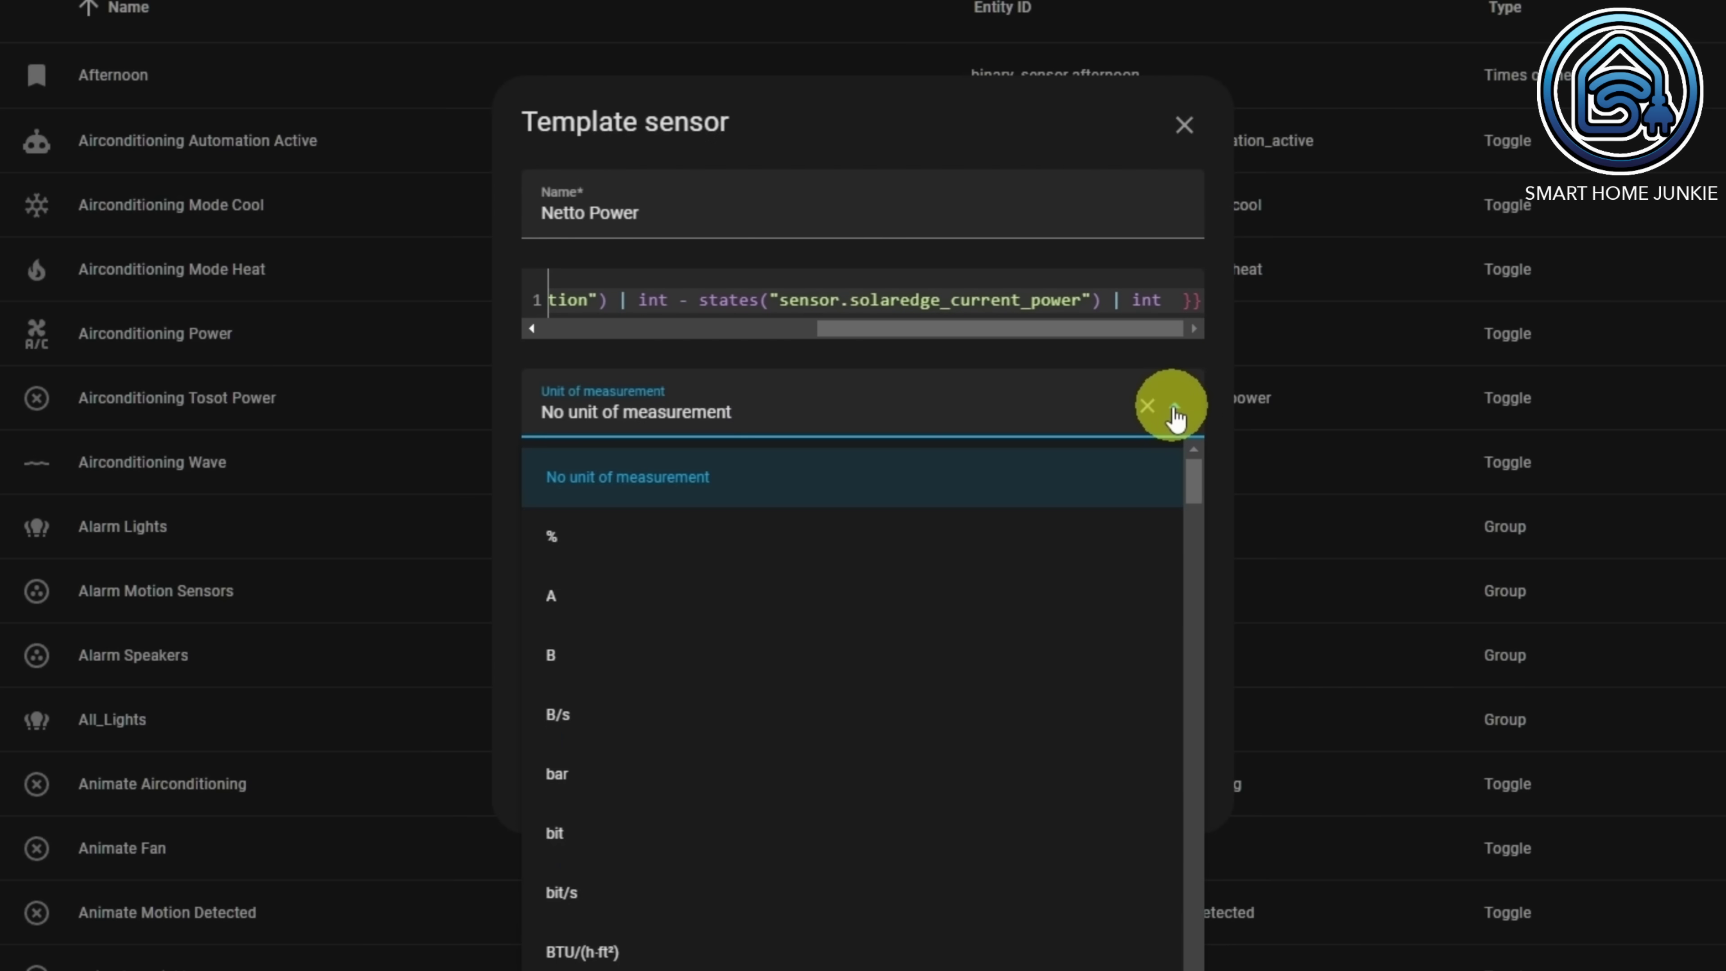
{"action": "left_click_drag", "start_coordinate": [1194, 475], "coordinate": [1189, 585]}
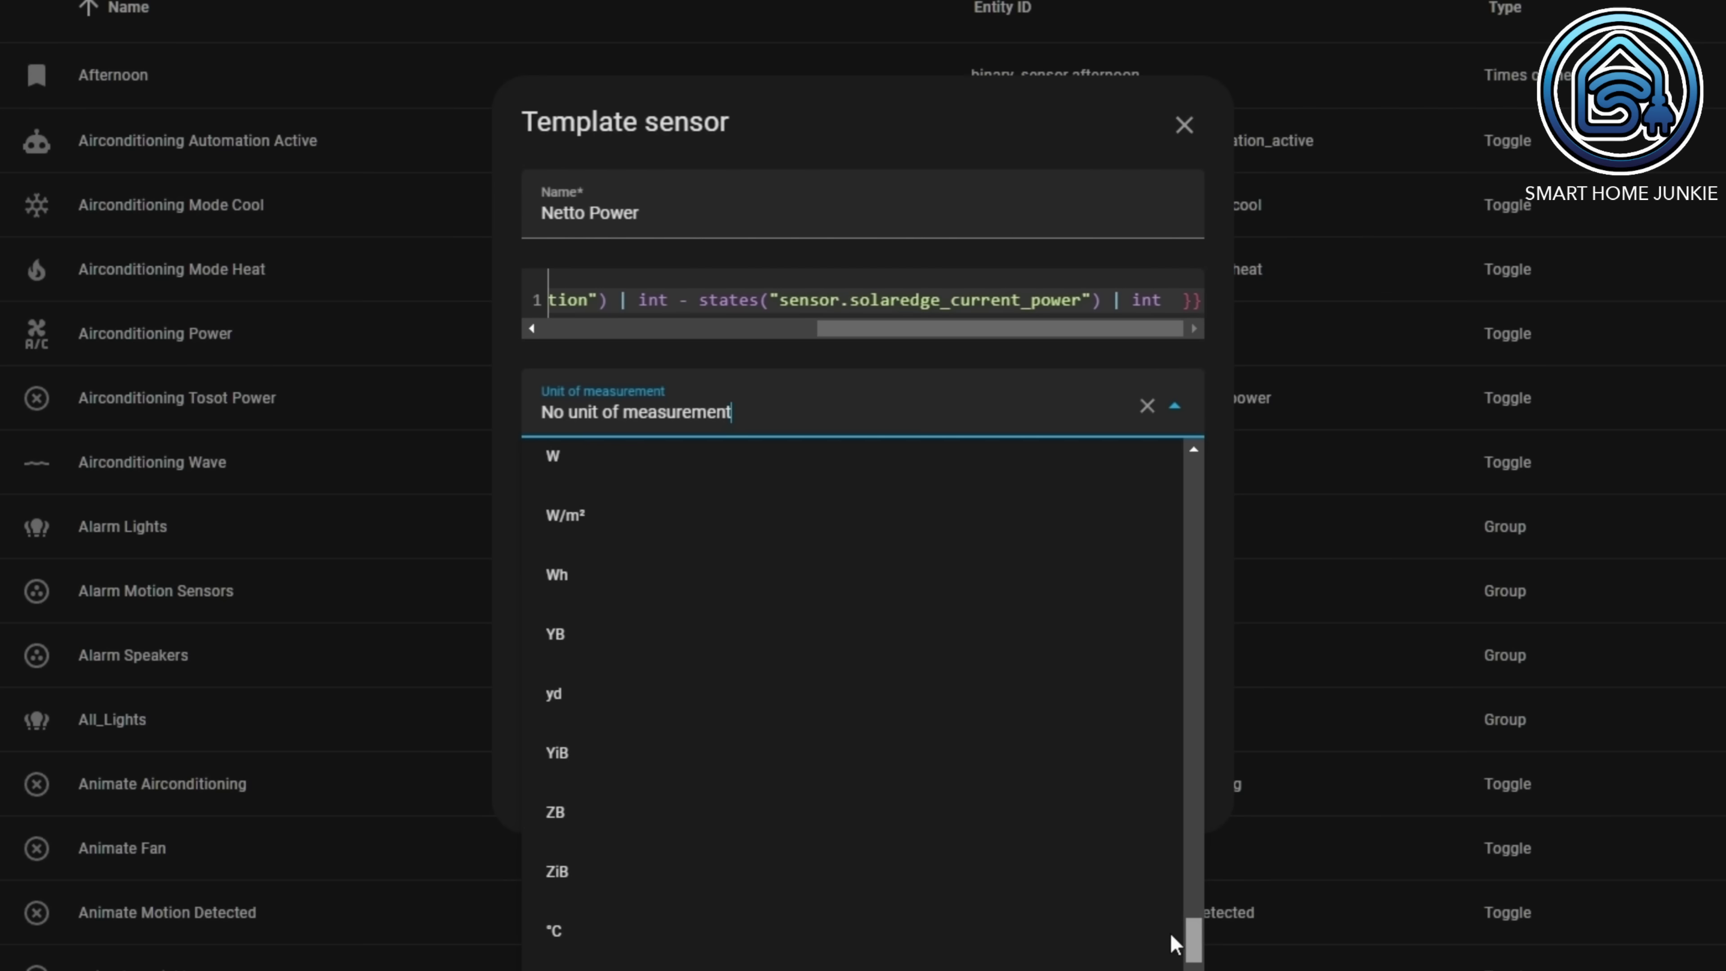
{"action": "left_click", "coordinate": [861, 781]}
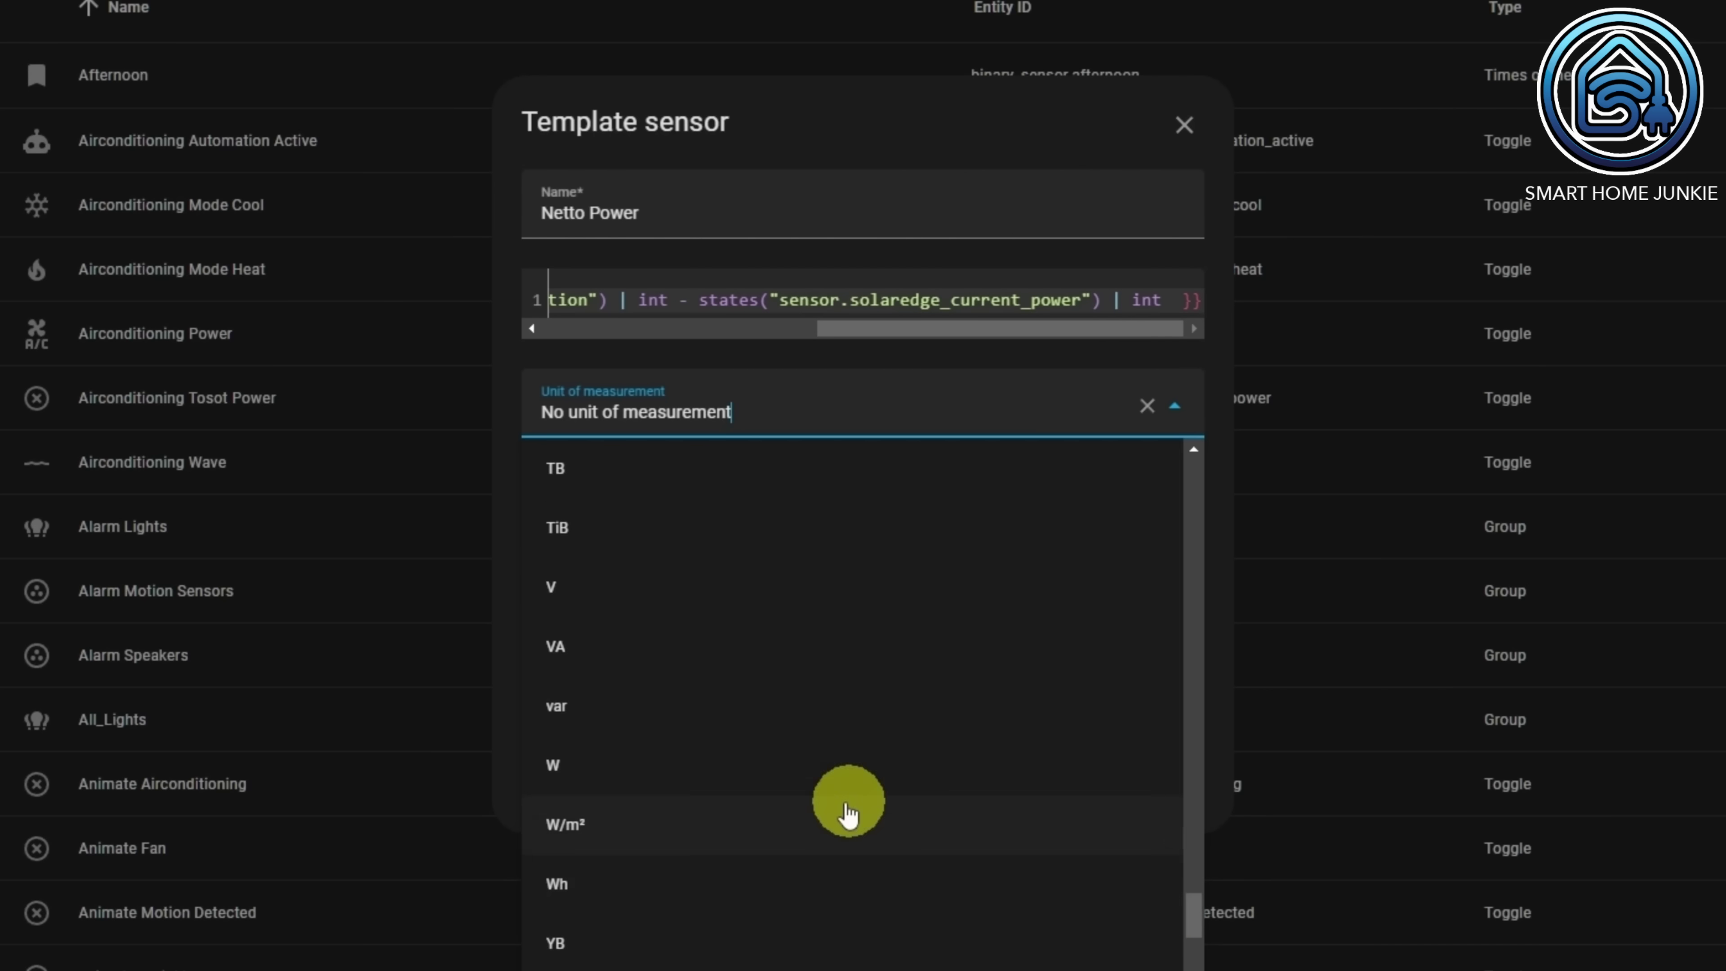
{"action": "left_click", "coordinate": [839, 780]}
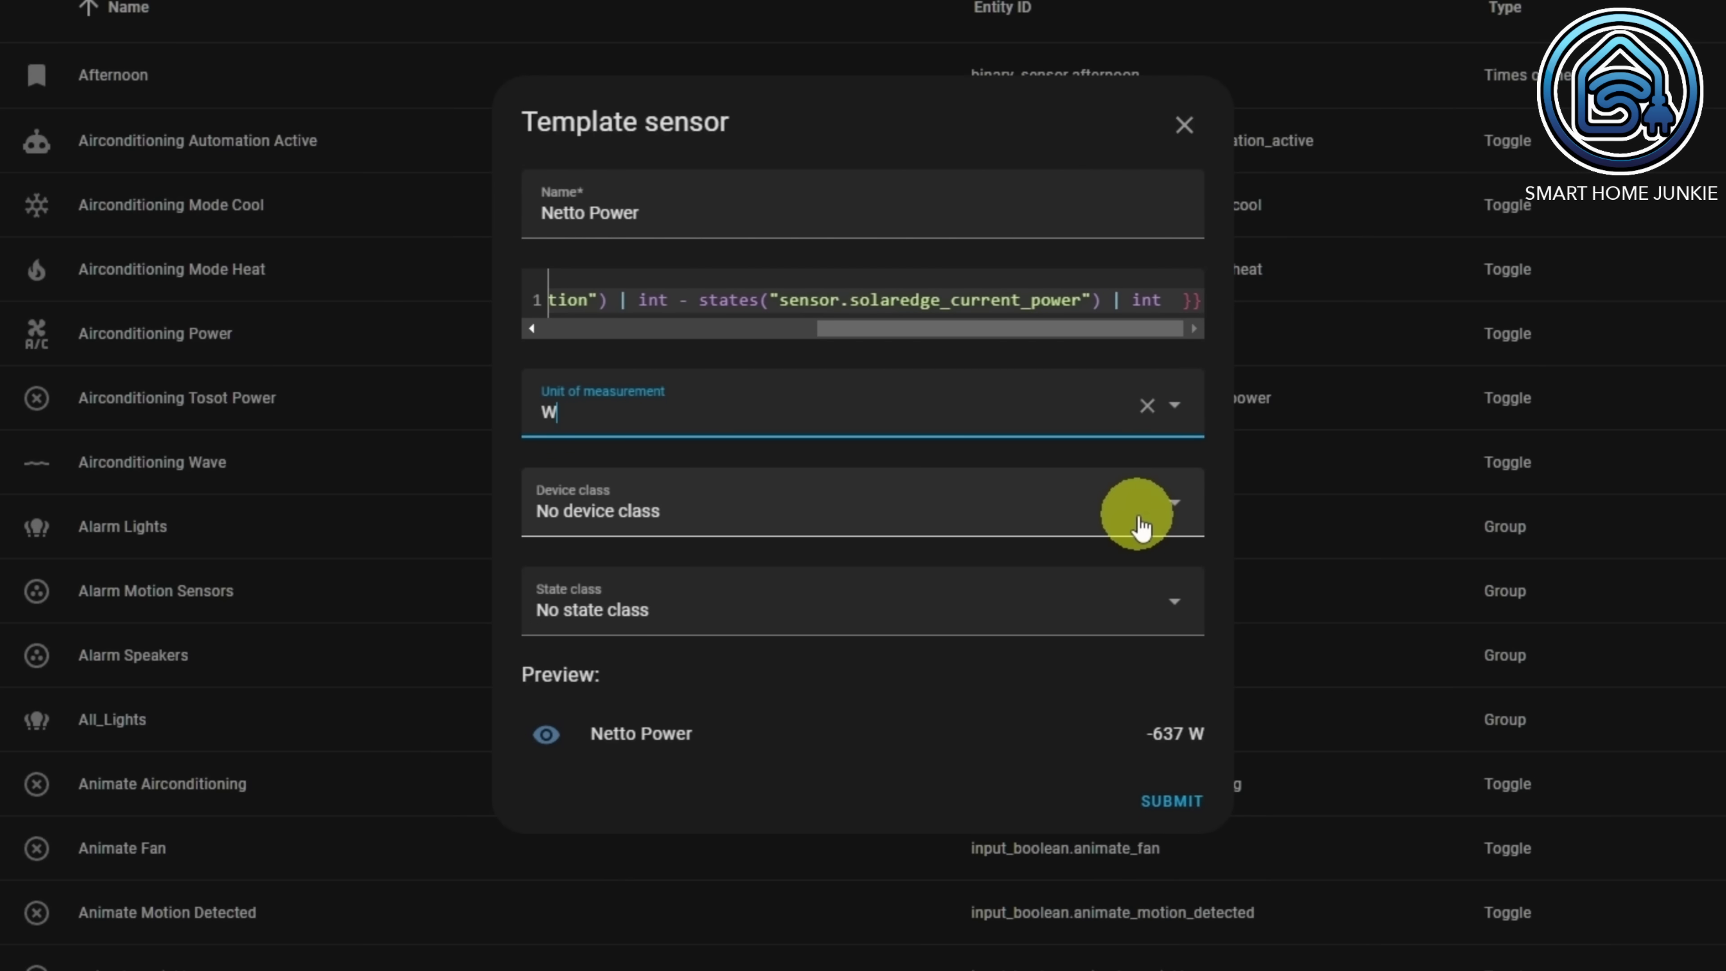
Set device class Power and state class Measurement, then submit the Netto Power sensor
{"action": "left_click", "coordinate": [1169, 517]}
{"action": "left_click_drag", "start_coordinate": [747, 3], "coordinate": [755, 246]}
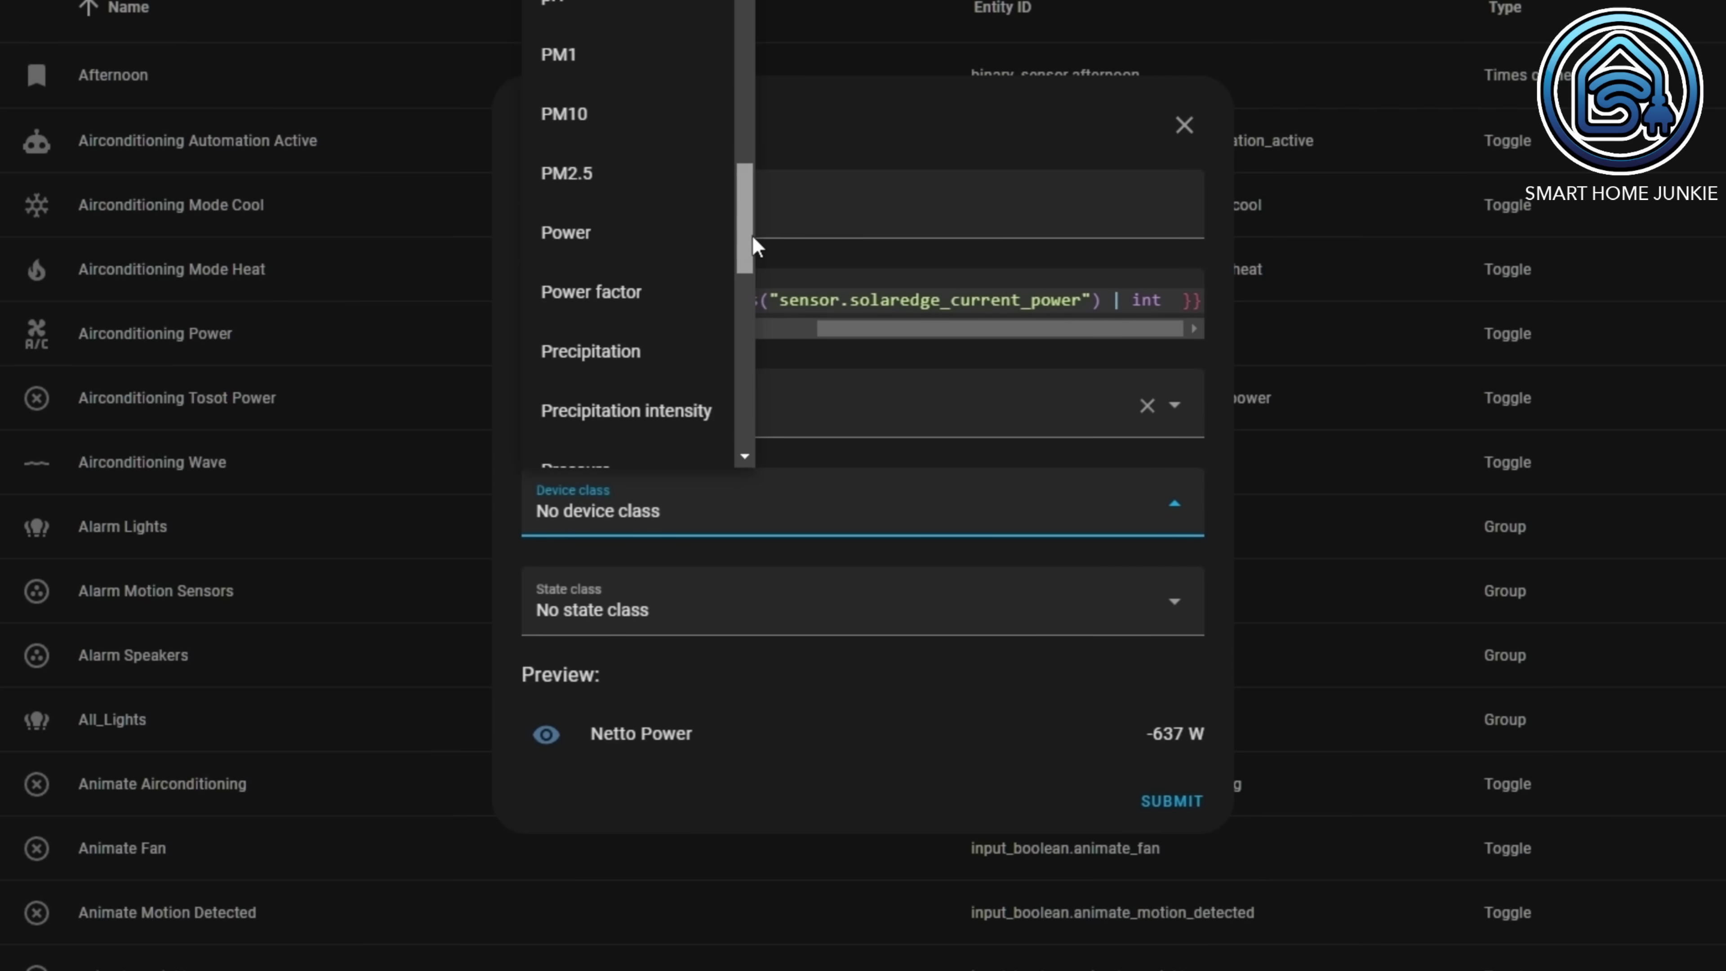
{"action": "left_click", "coordinate": [594, 234]}
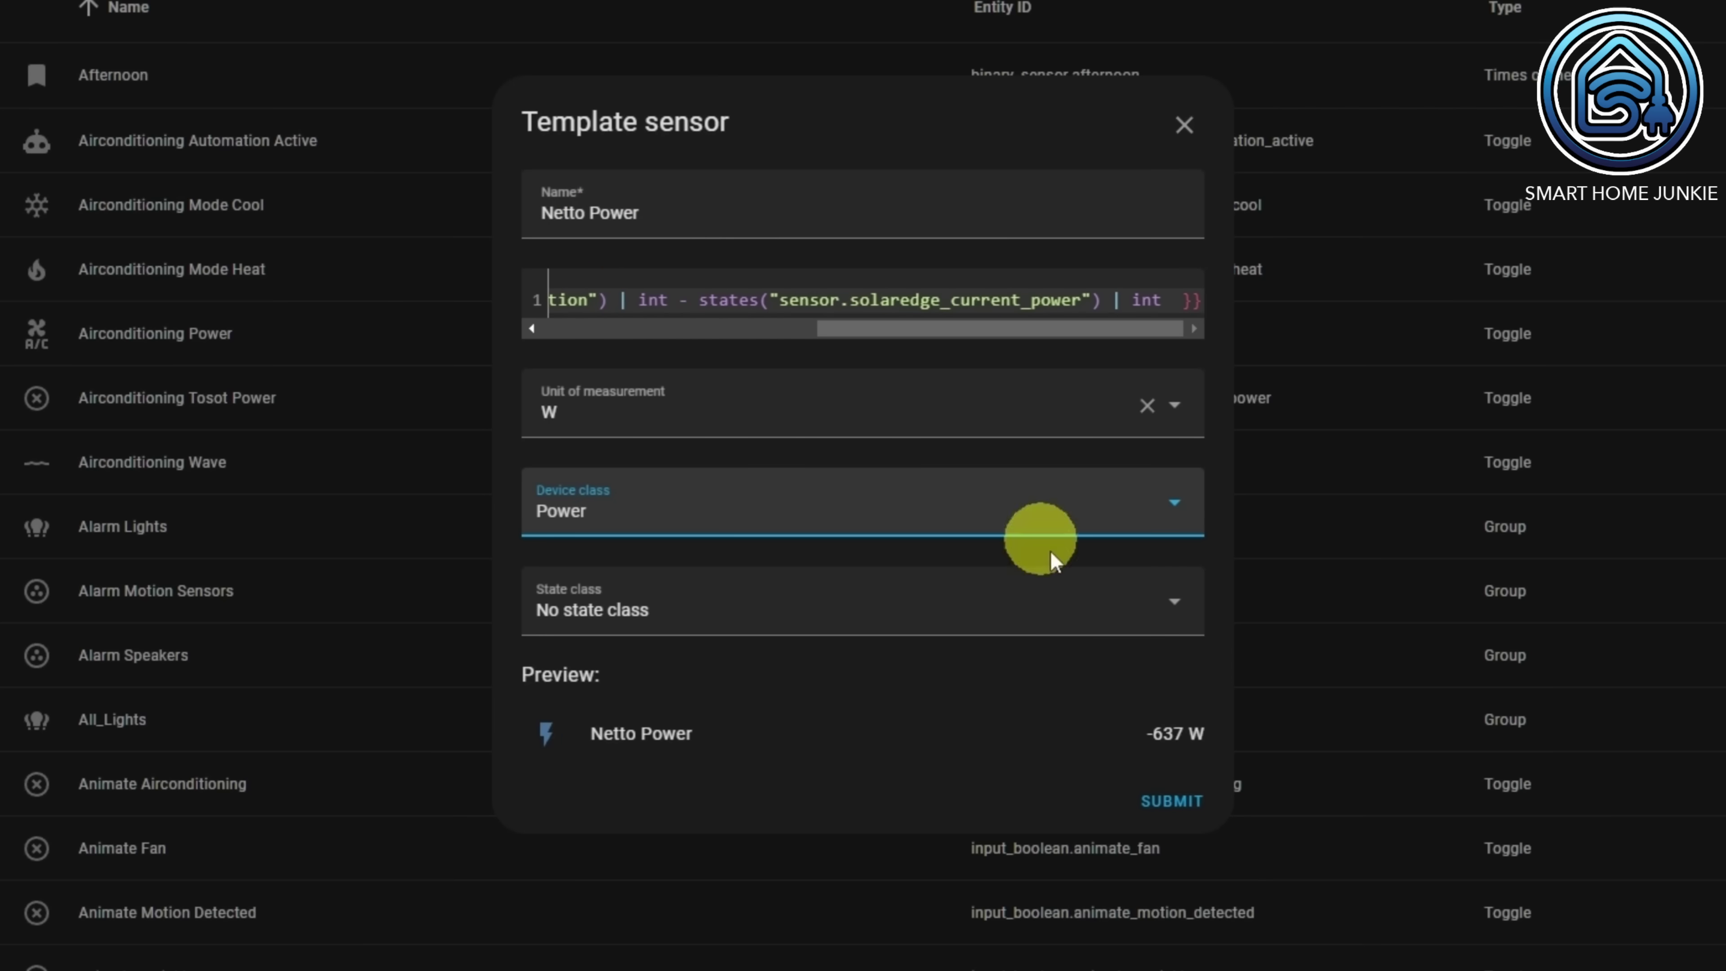
{"action": "left_click", "coordinate": [1180, 607]}
{"action": "left_click", "coordinate": [654, 738]}
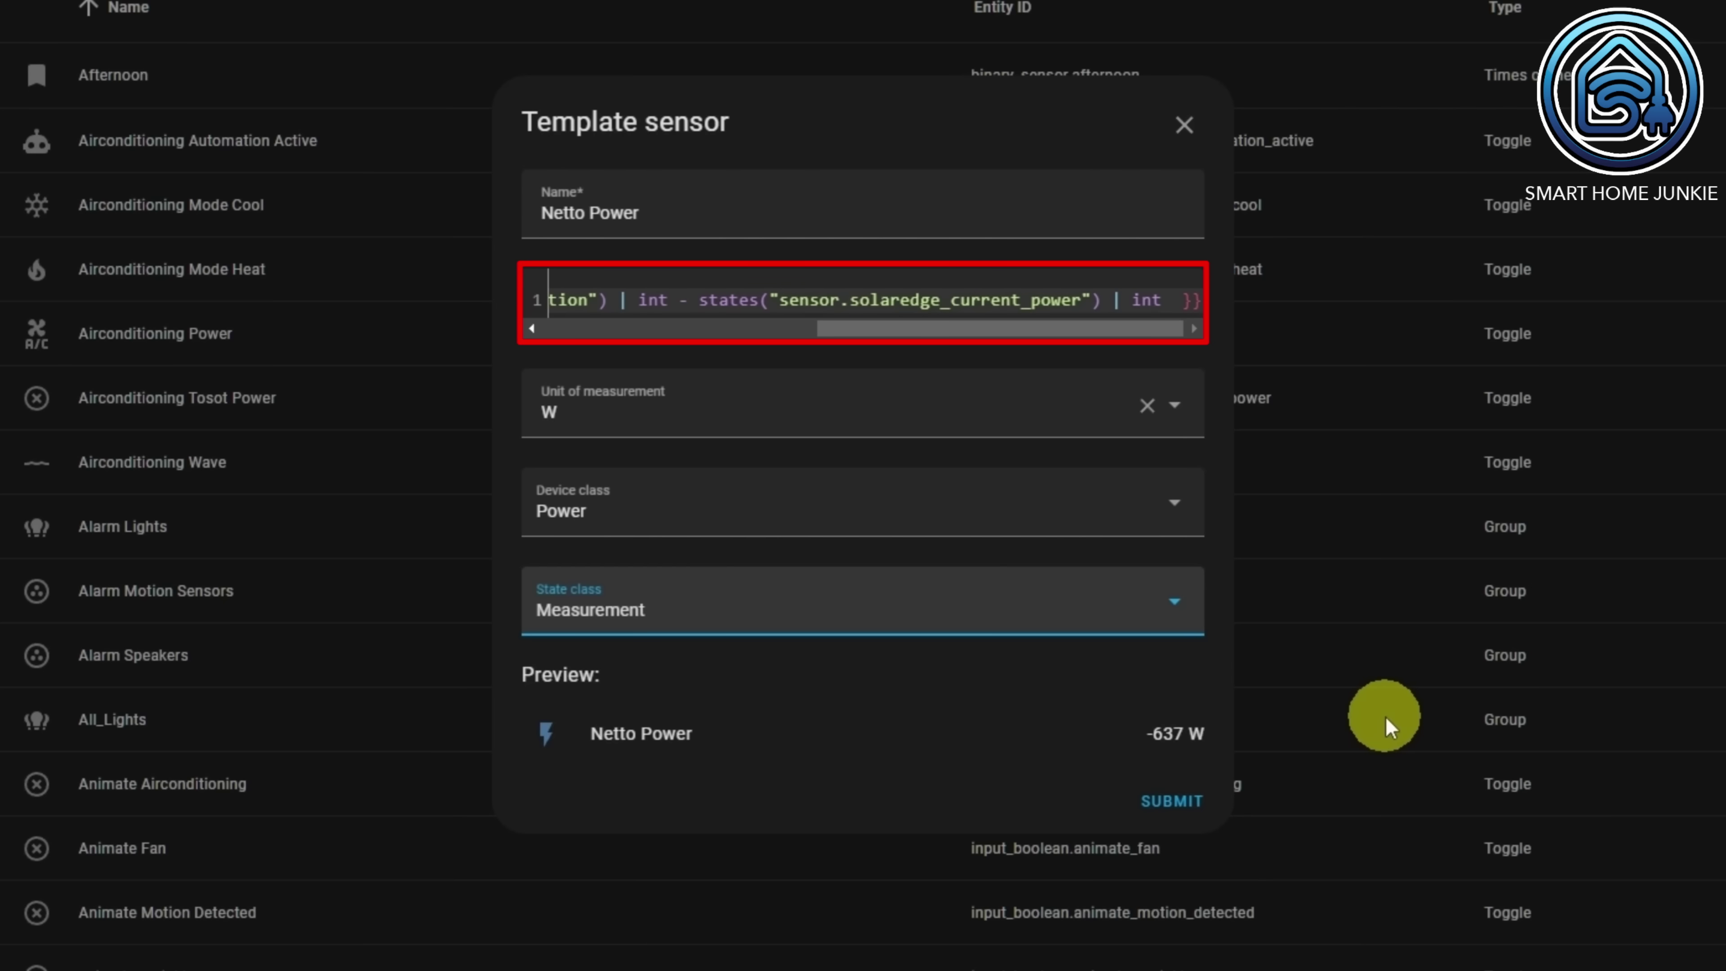
{"action": "left_click", "coordinate": [1170, 801]}
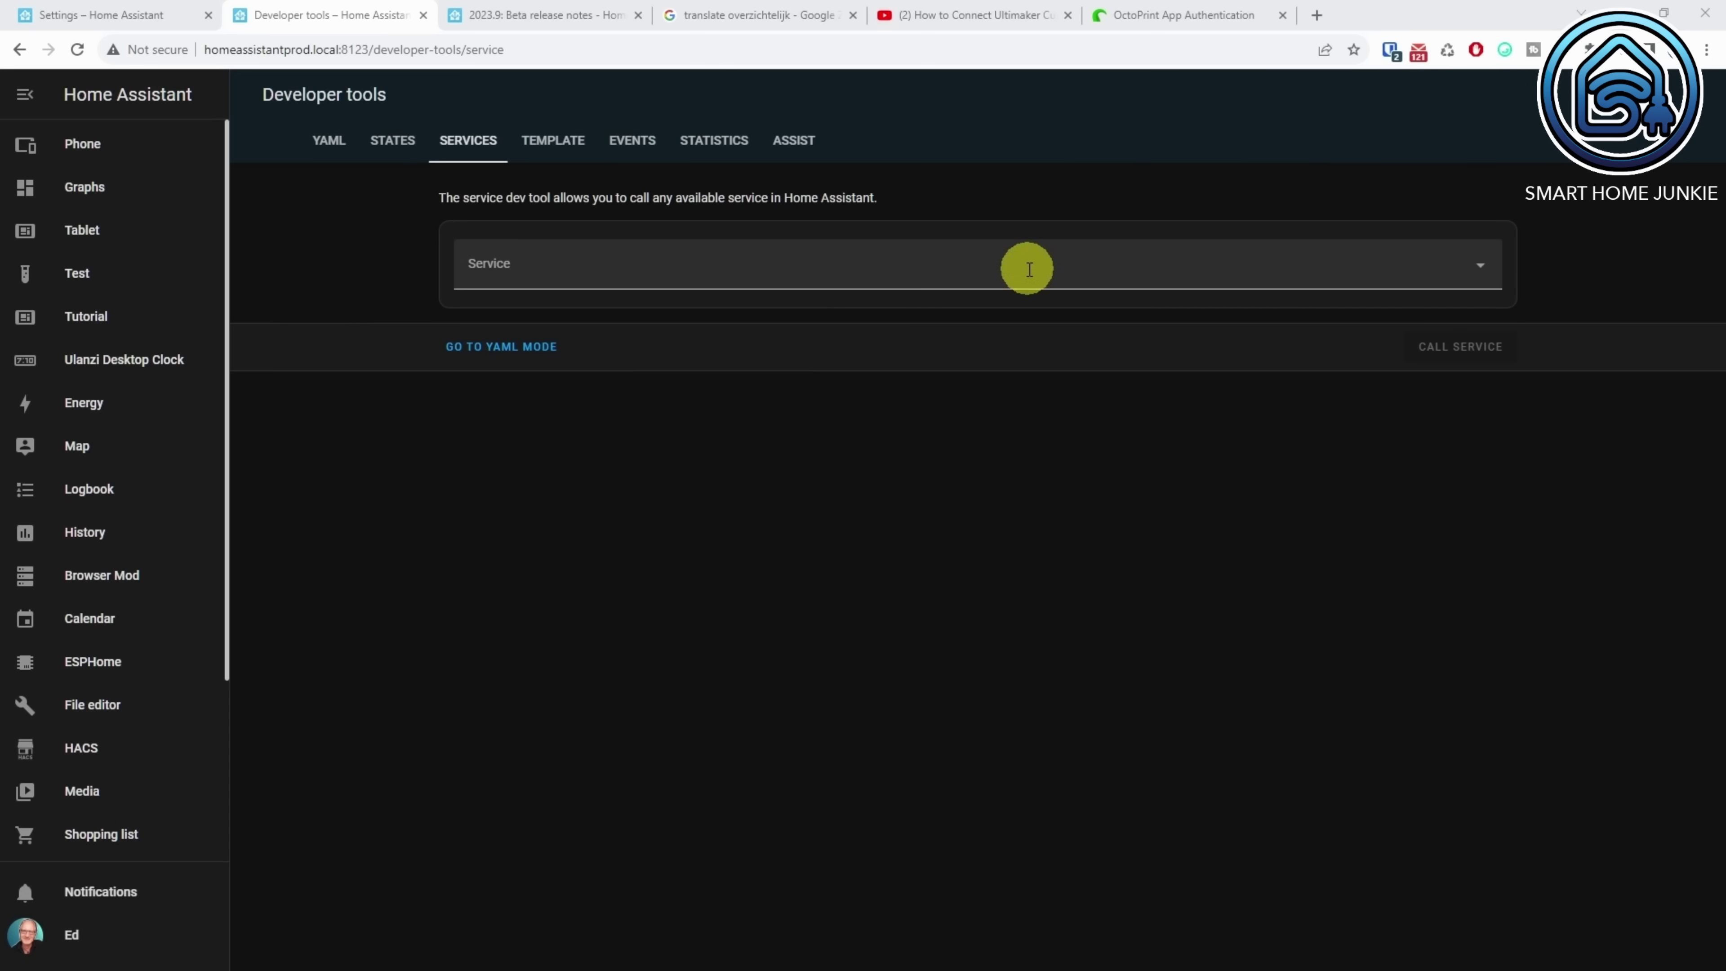
Call Weather: Get forecast on OpenWeatherMap with Hourly type and review the returned forecast
{"action": "left_click", "coordinate": [1029, 269]}
{"action": "type", "text": "weather."}
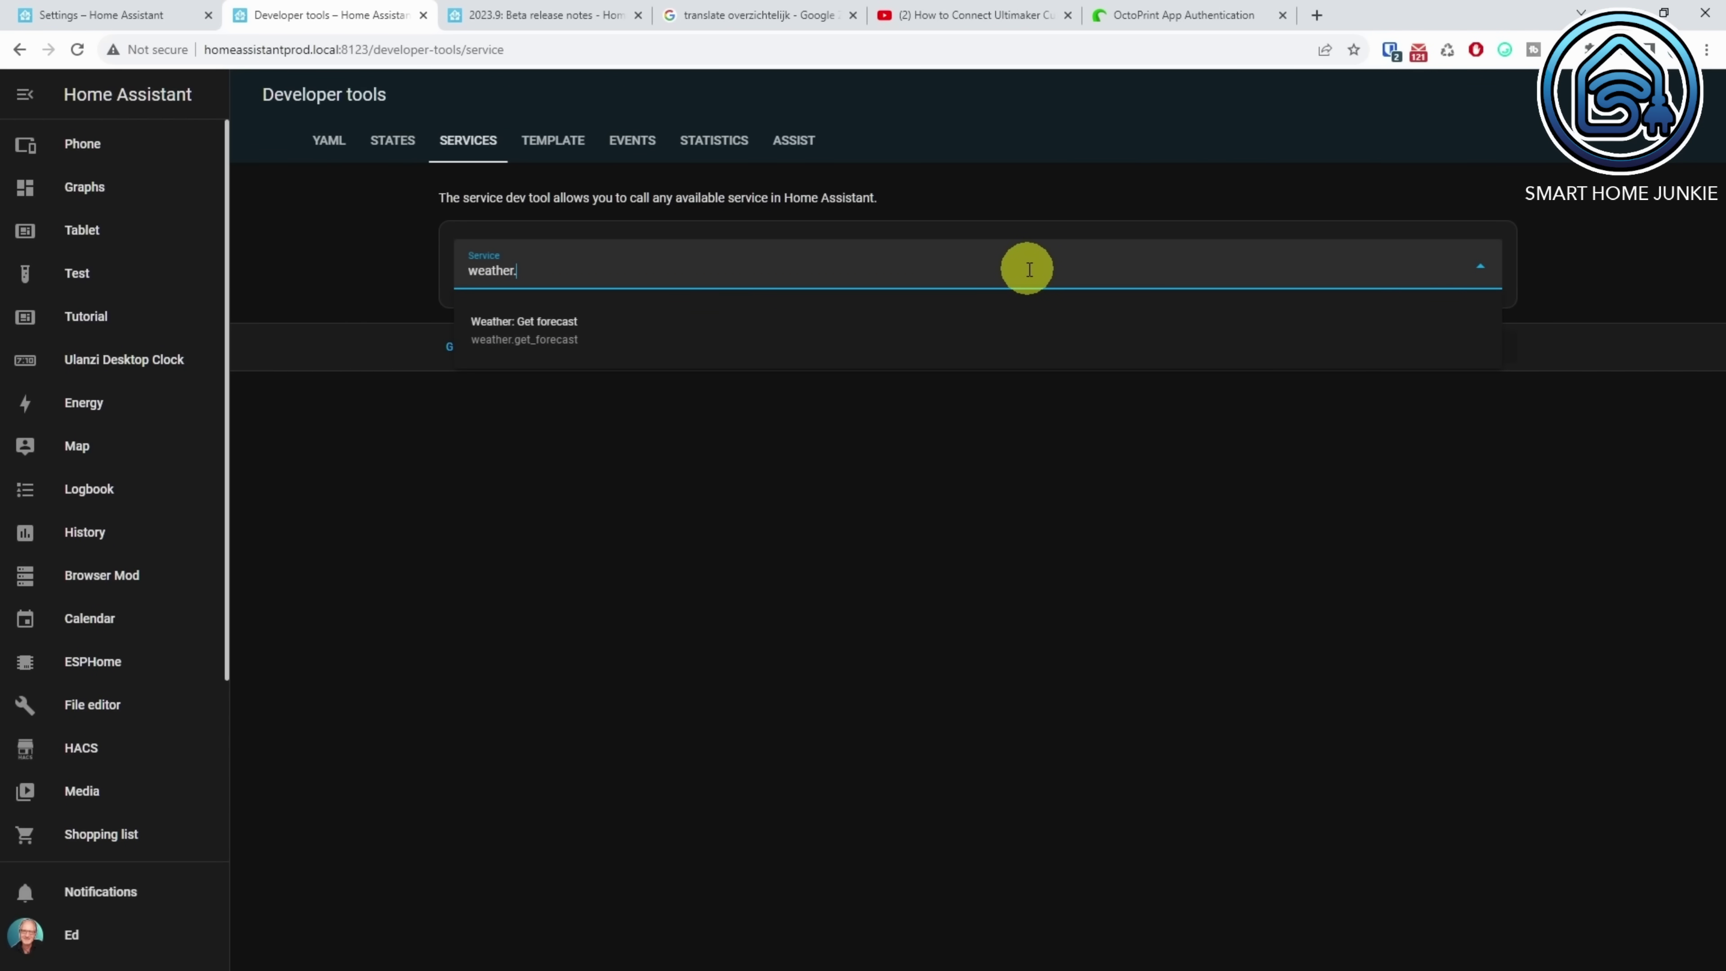
{"action": "left_click", "coordinate": [681, 343]}
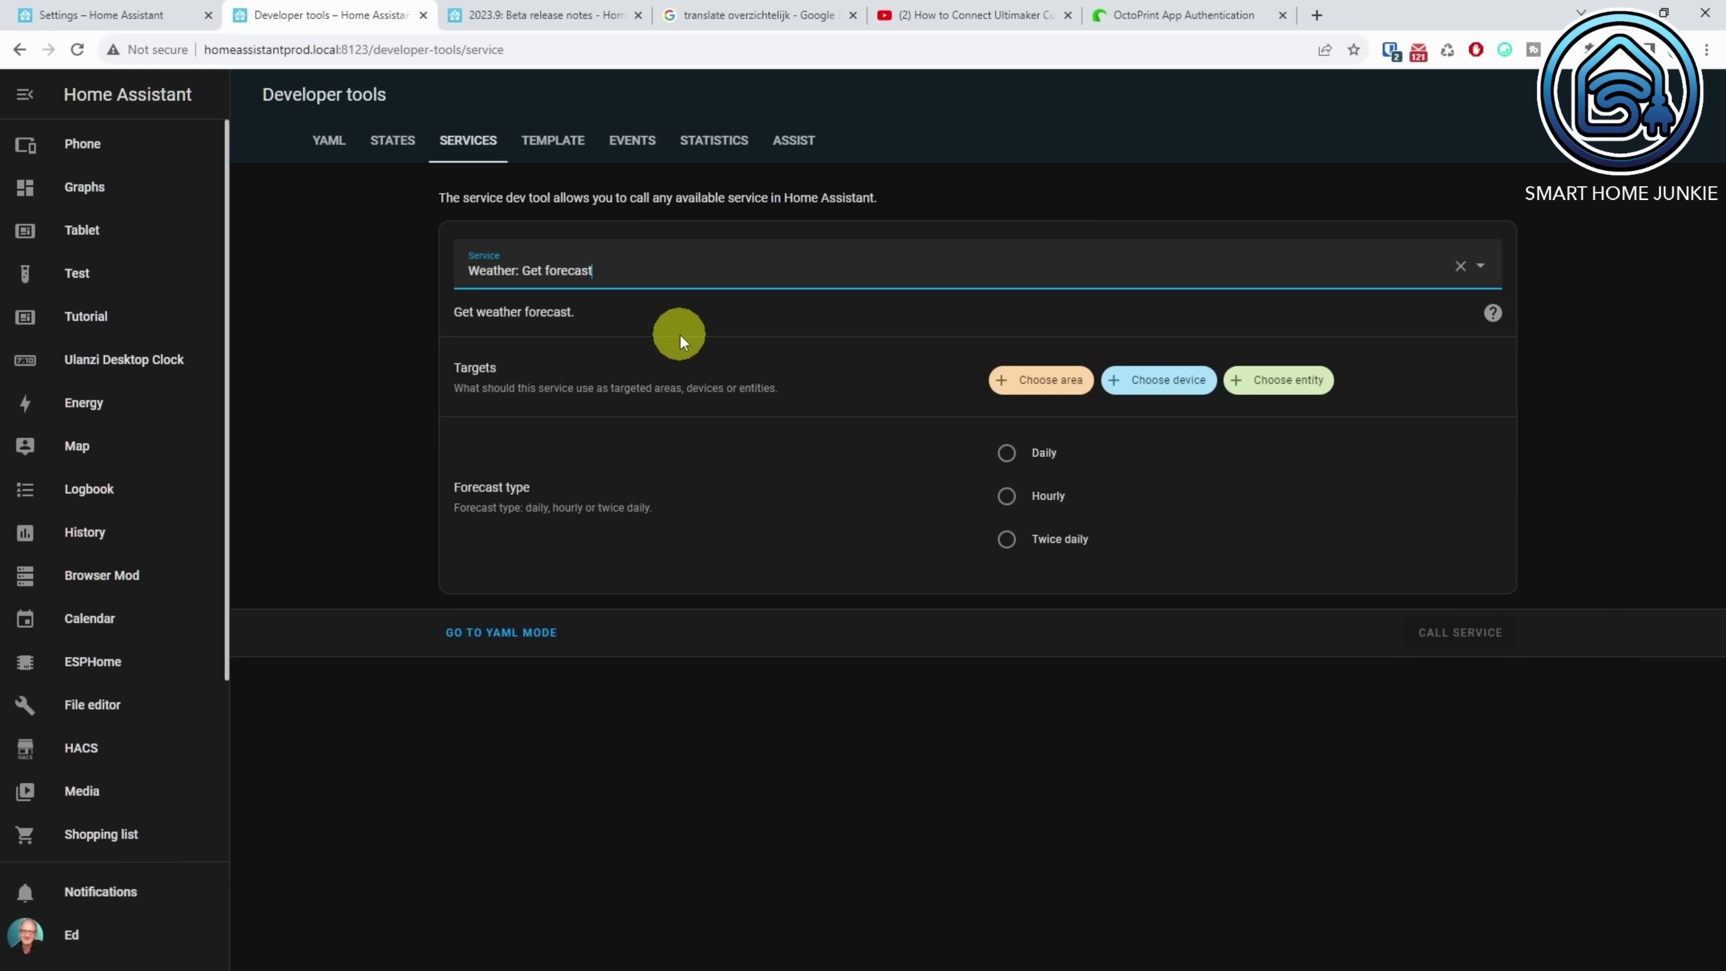
{"action": "left_click", "coordinate": [1307, 393]}
{"action": "left_click", "coordinate": [1156, 574]}
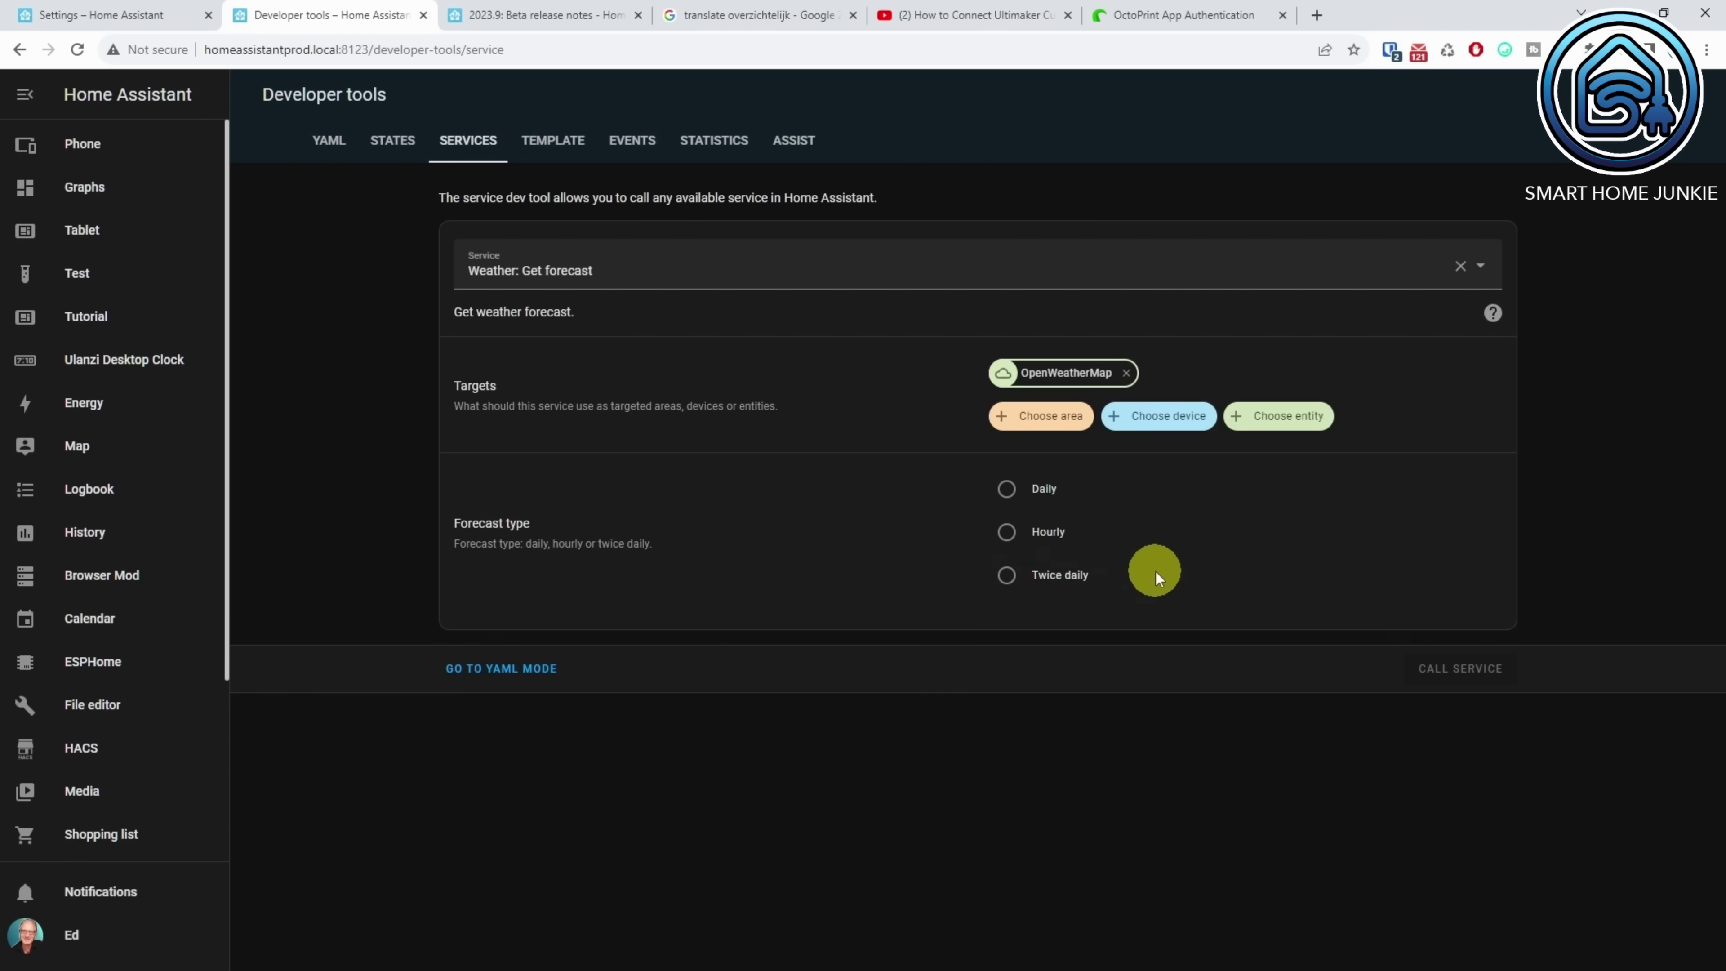
{"action": "left_click", "coordinate": [1008, 533]}
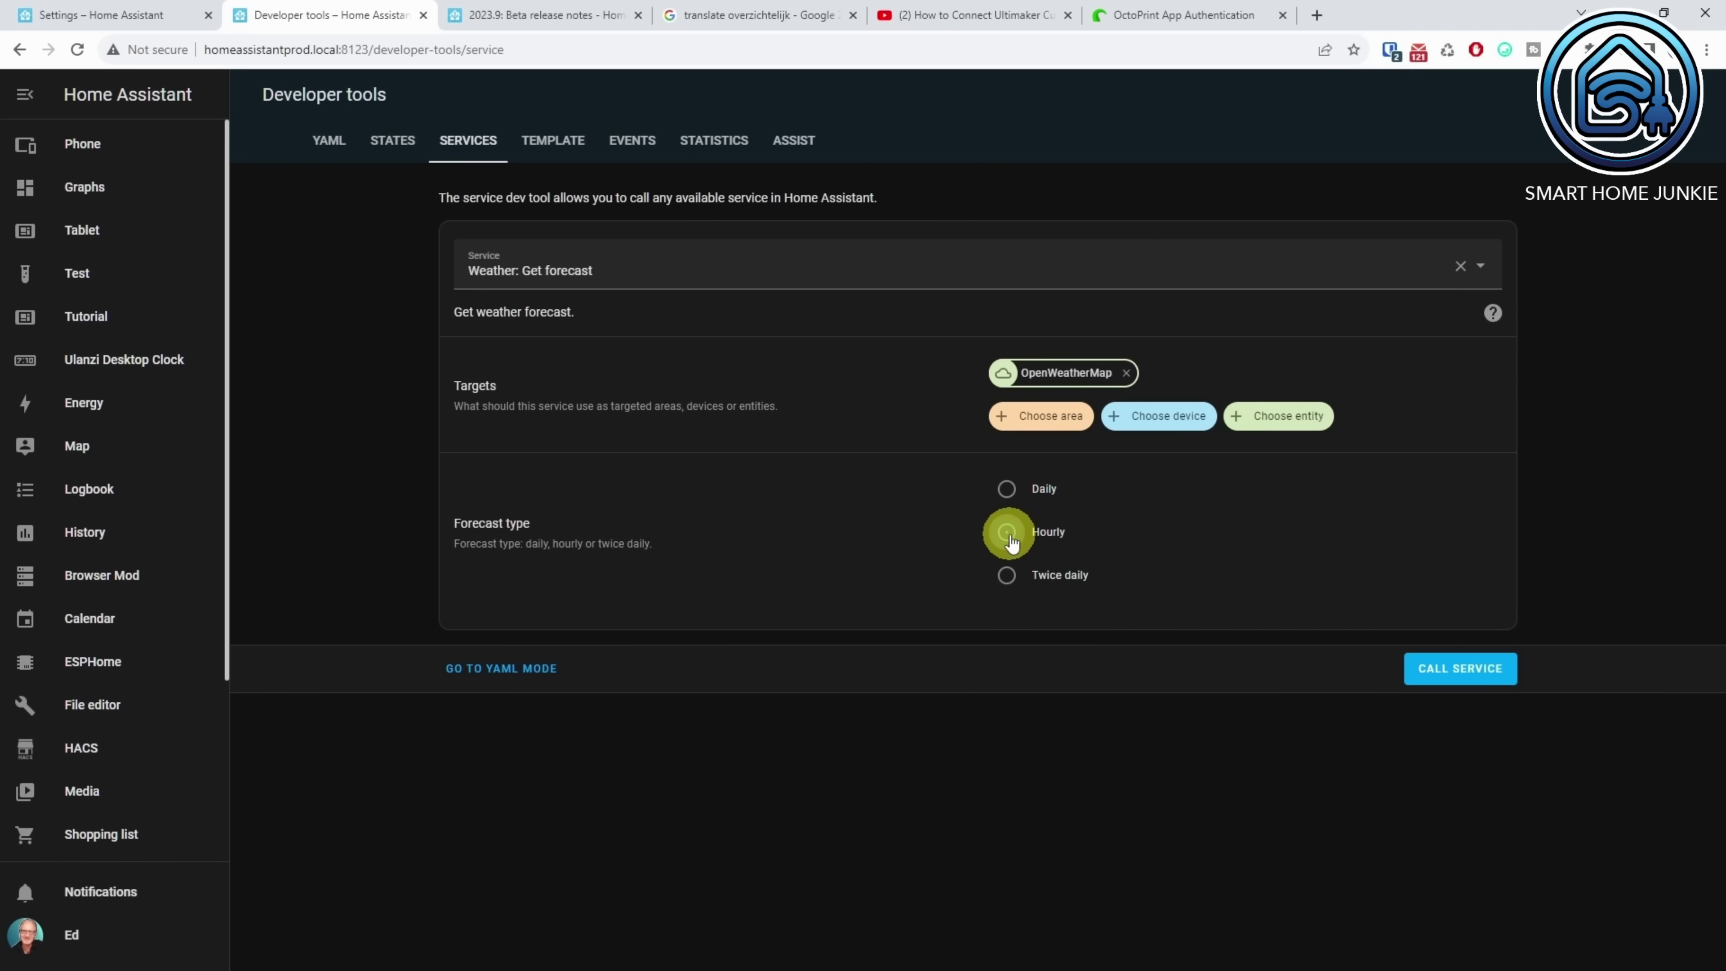
{"action": "left_click", "coordinate": [1467, 672]}
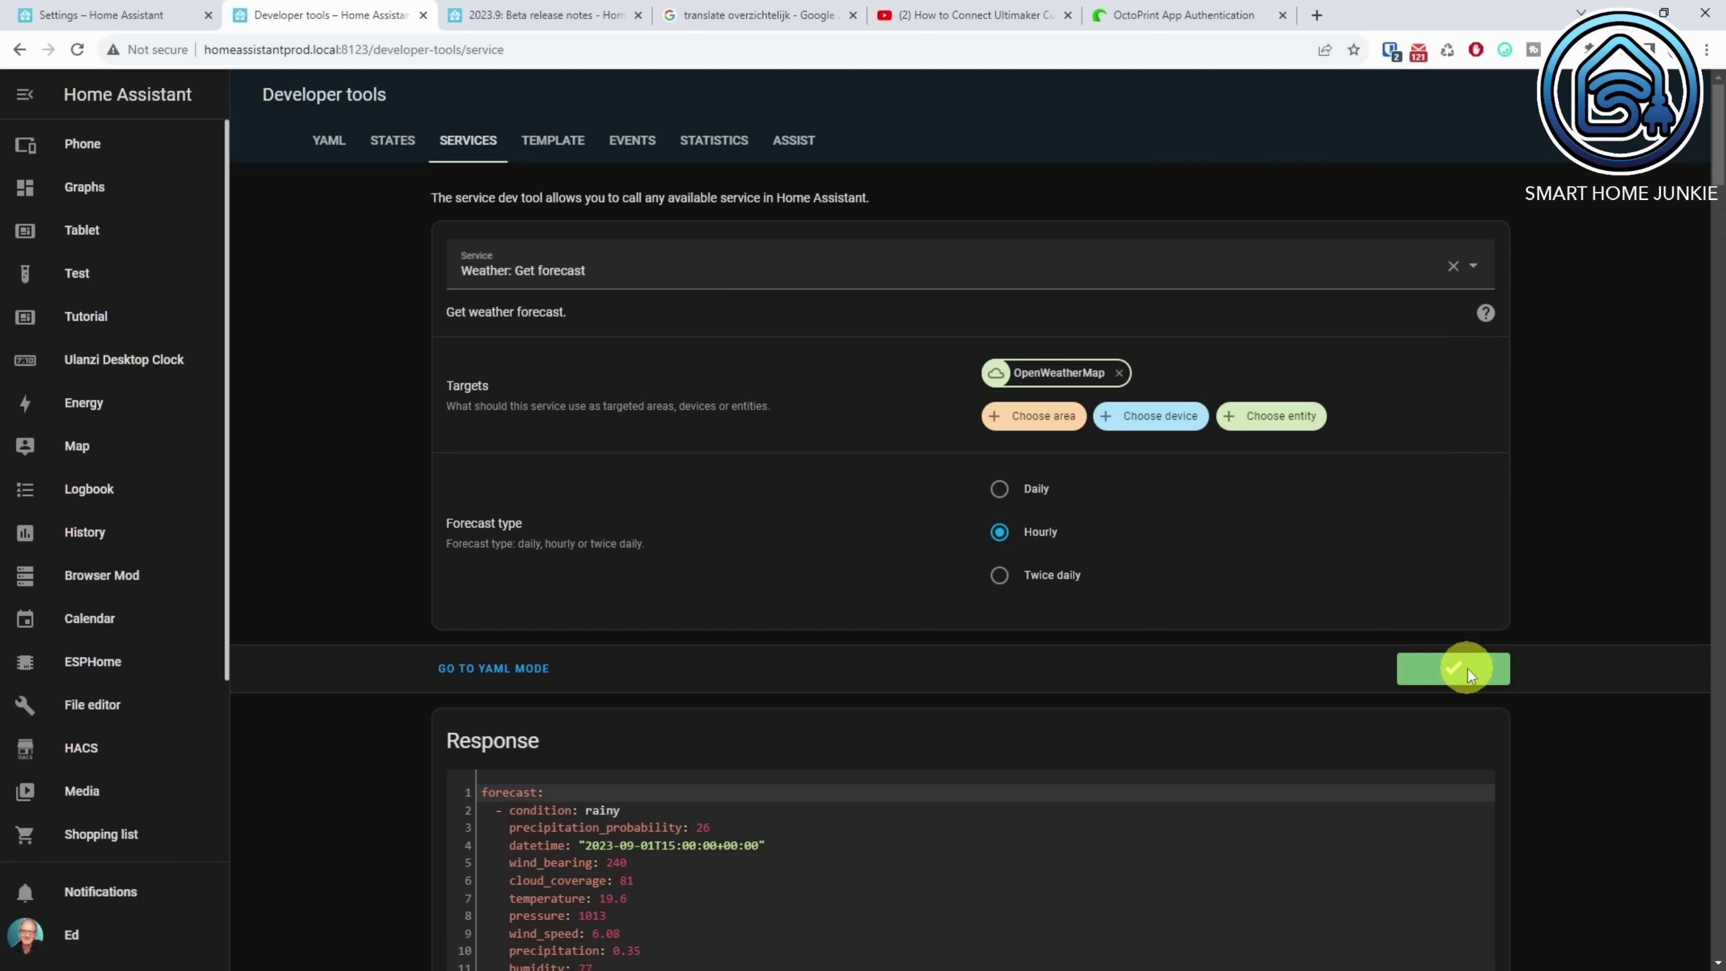
{"action": "left_click_drag", "start_coordinate": [1721, 170], "coordinate": [1721, 300]}
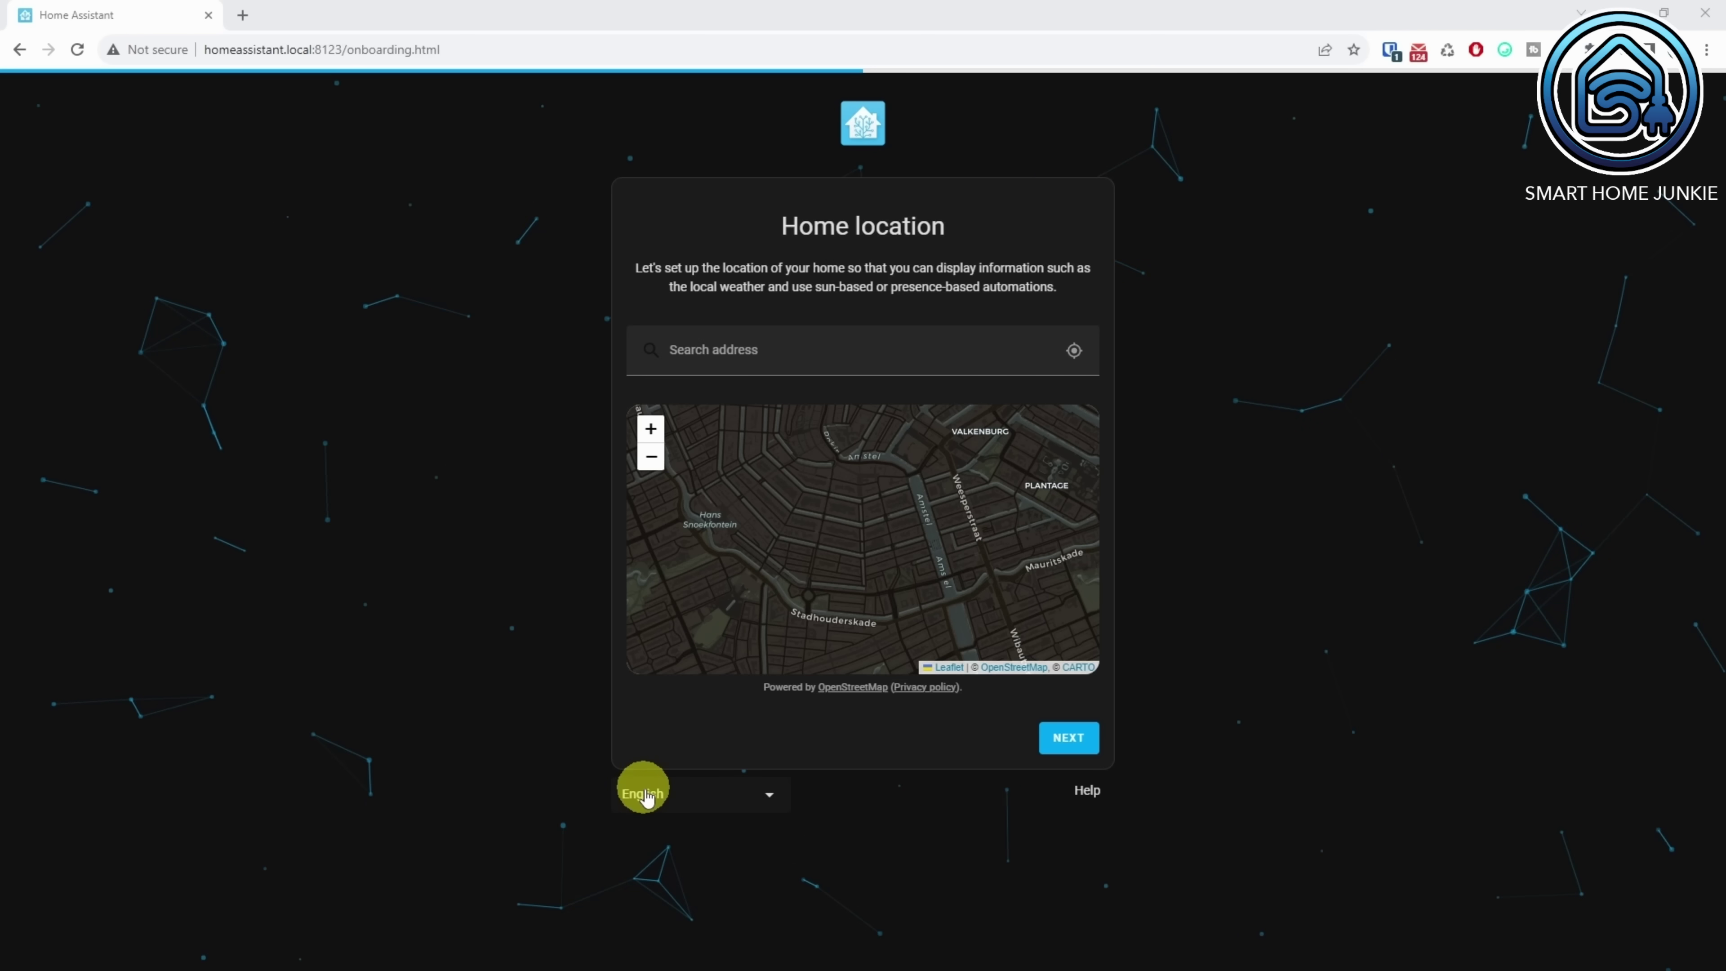
Keep English and set the home location to Dam Square via a 'dam, amsterdam' search
{"action": "left_click", "coordinate": [648, 796]}
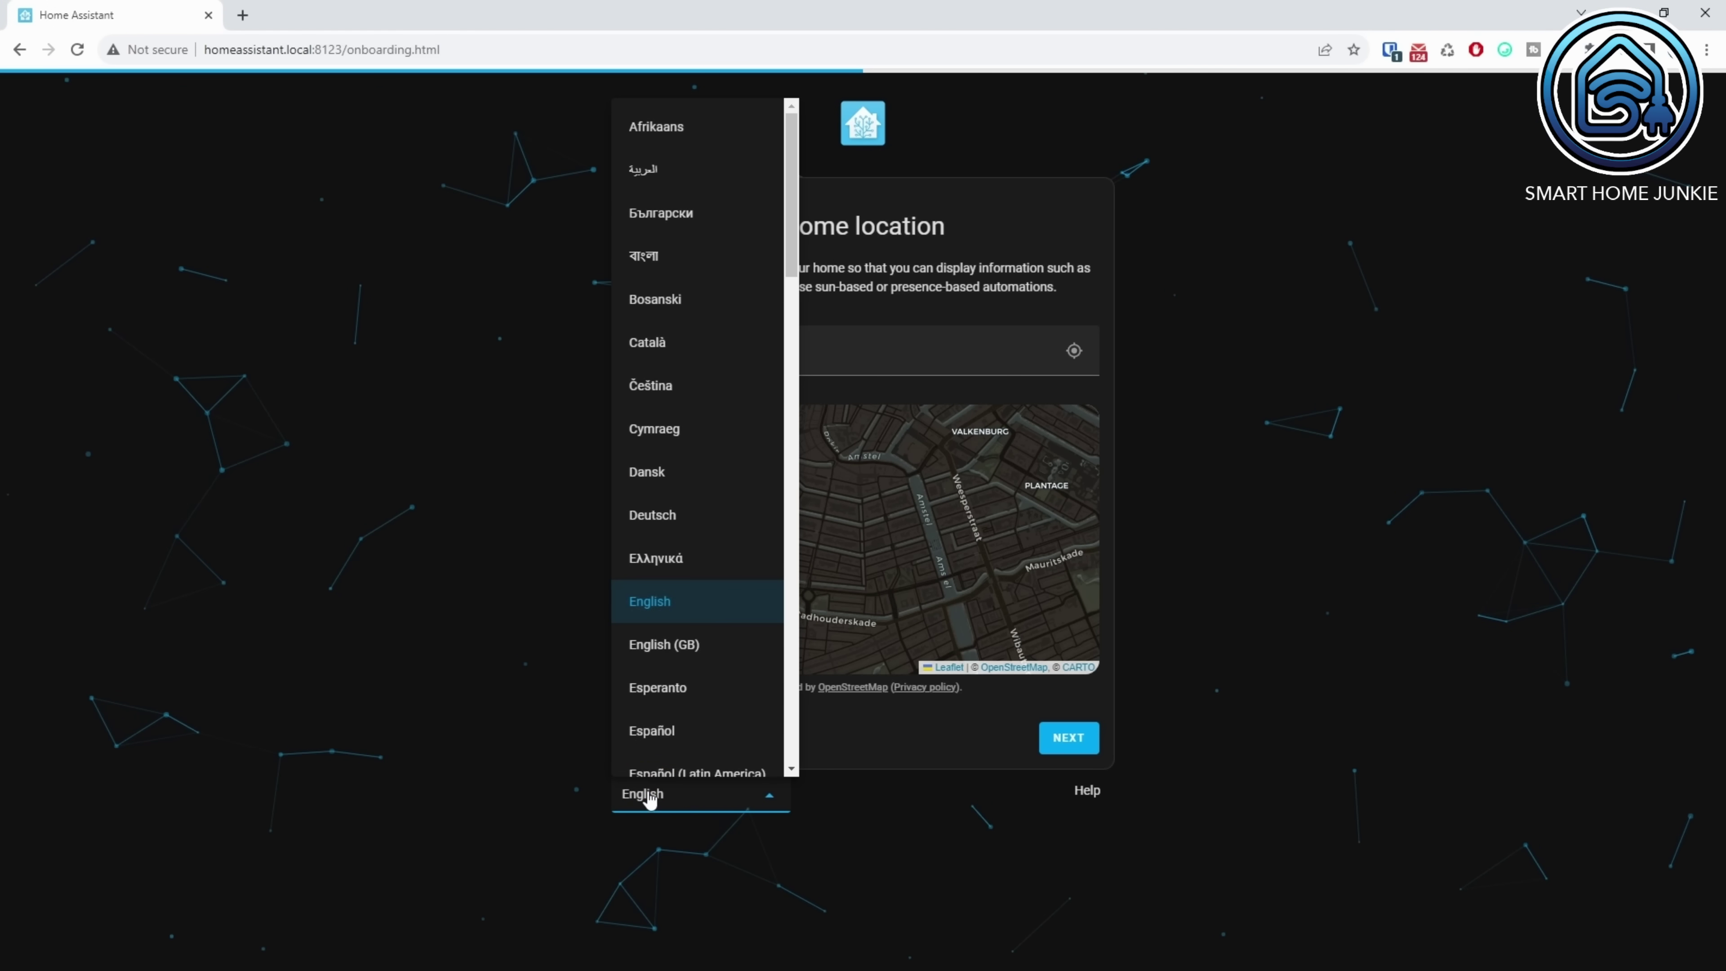
{"action": "left_click", "coordinate": [647, 796]}
{"action": "left_click", "coordinate": [938, 352]}
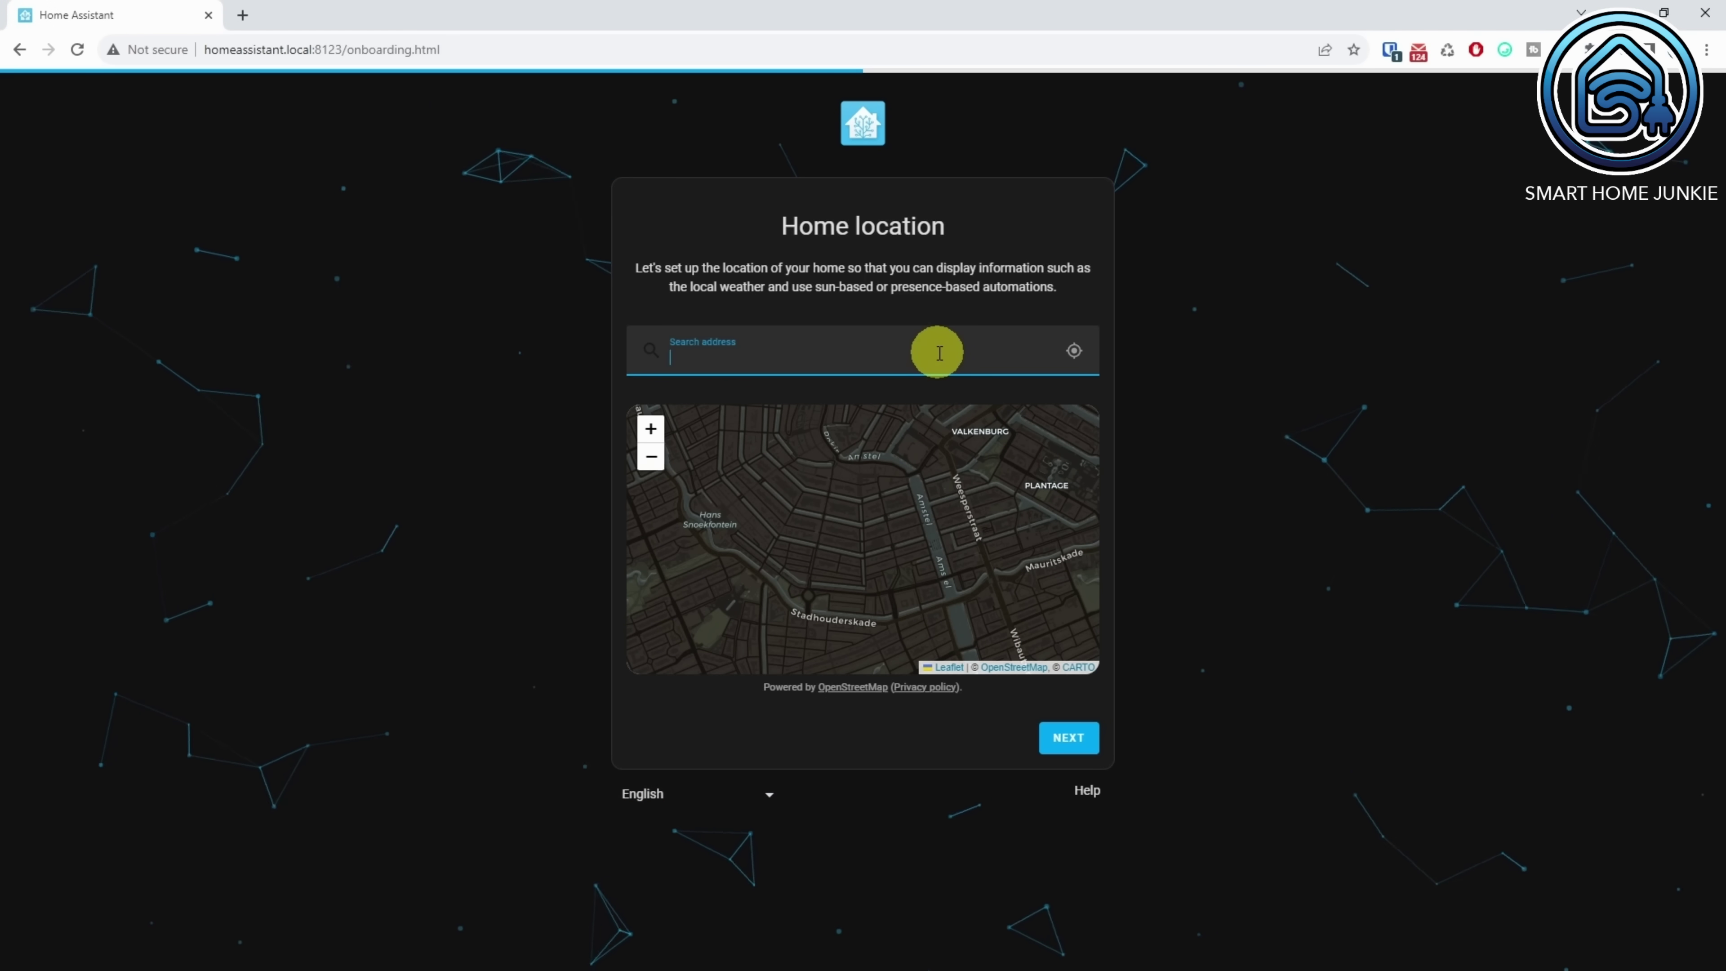
{"action": "type", "text": "dam, amsterdam"}
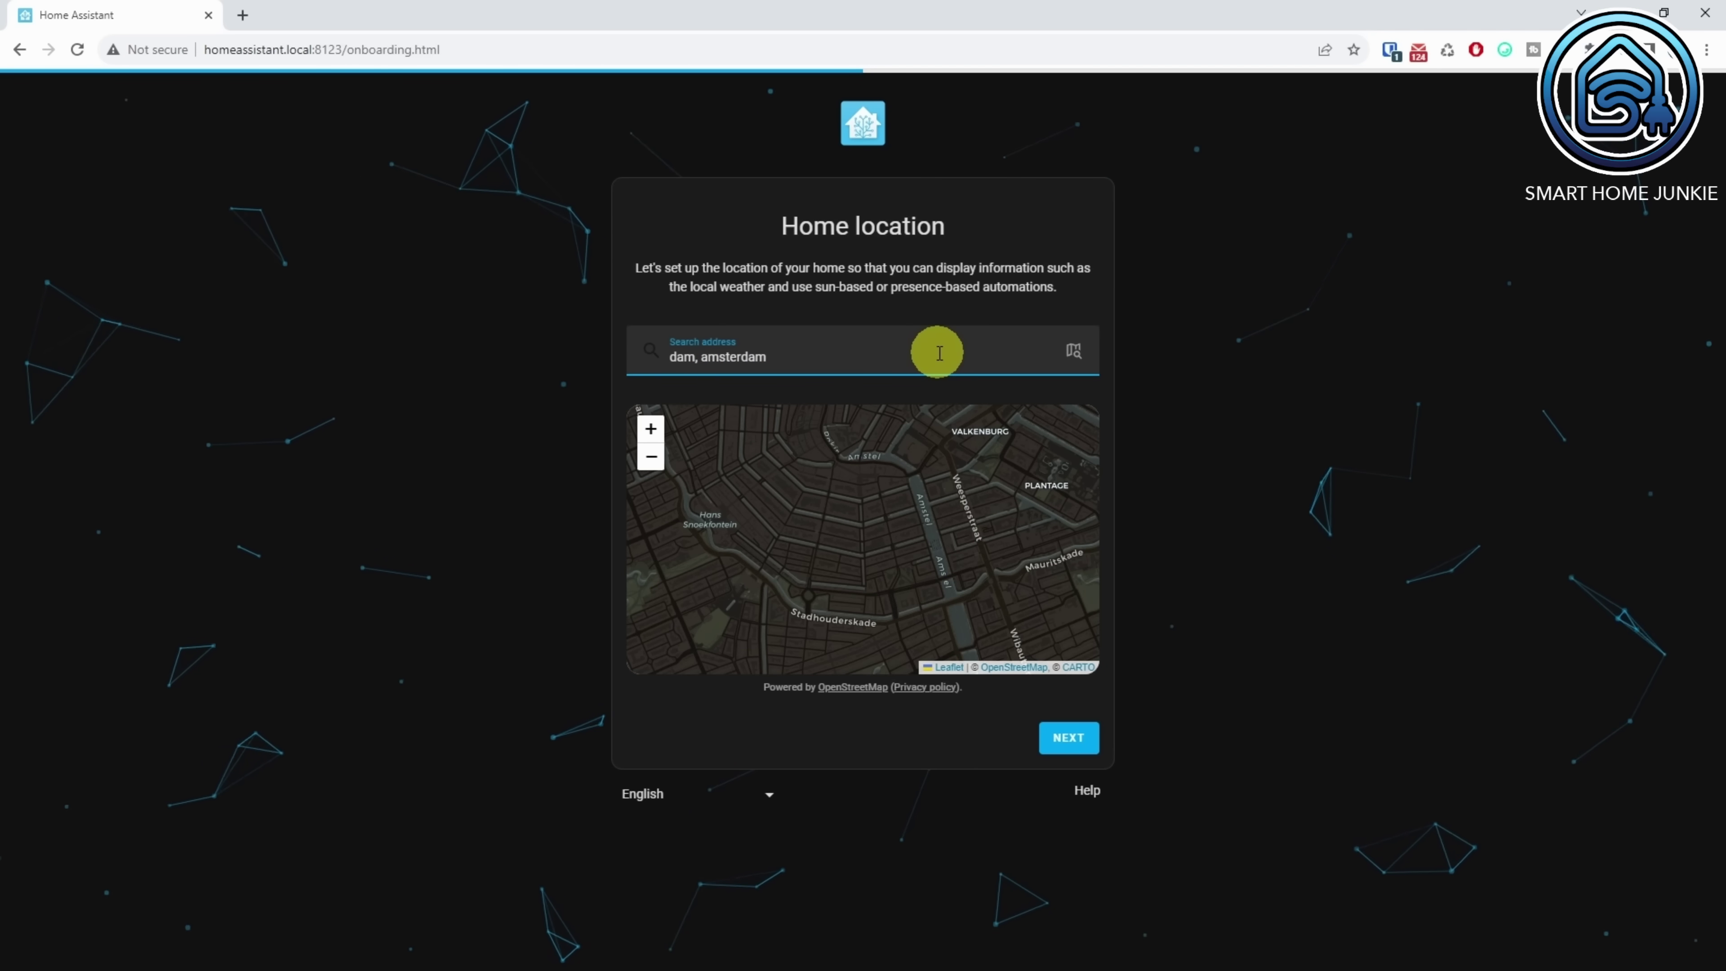
{"action": "key", "text": "Return"}
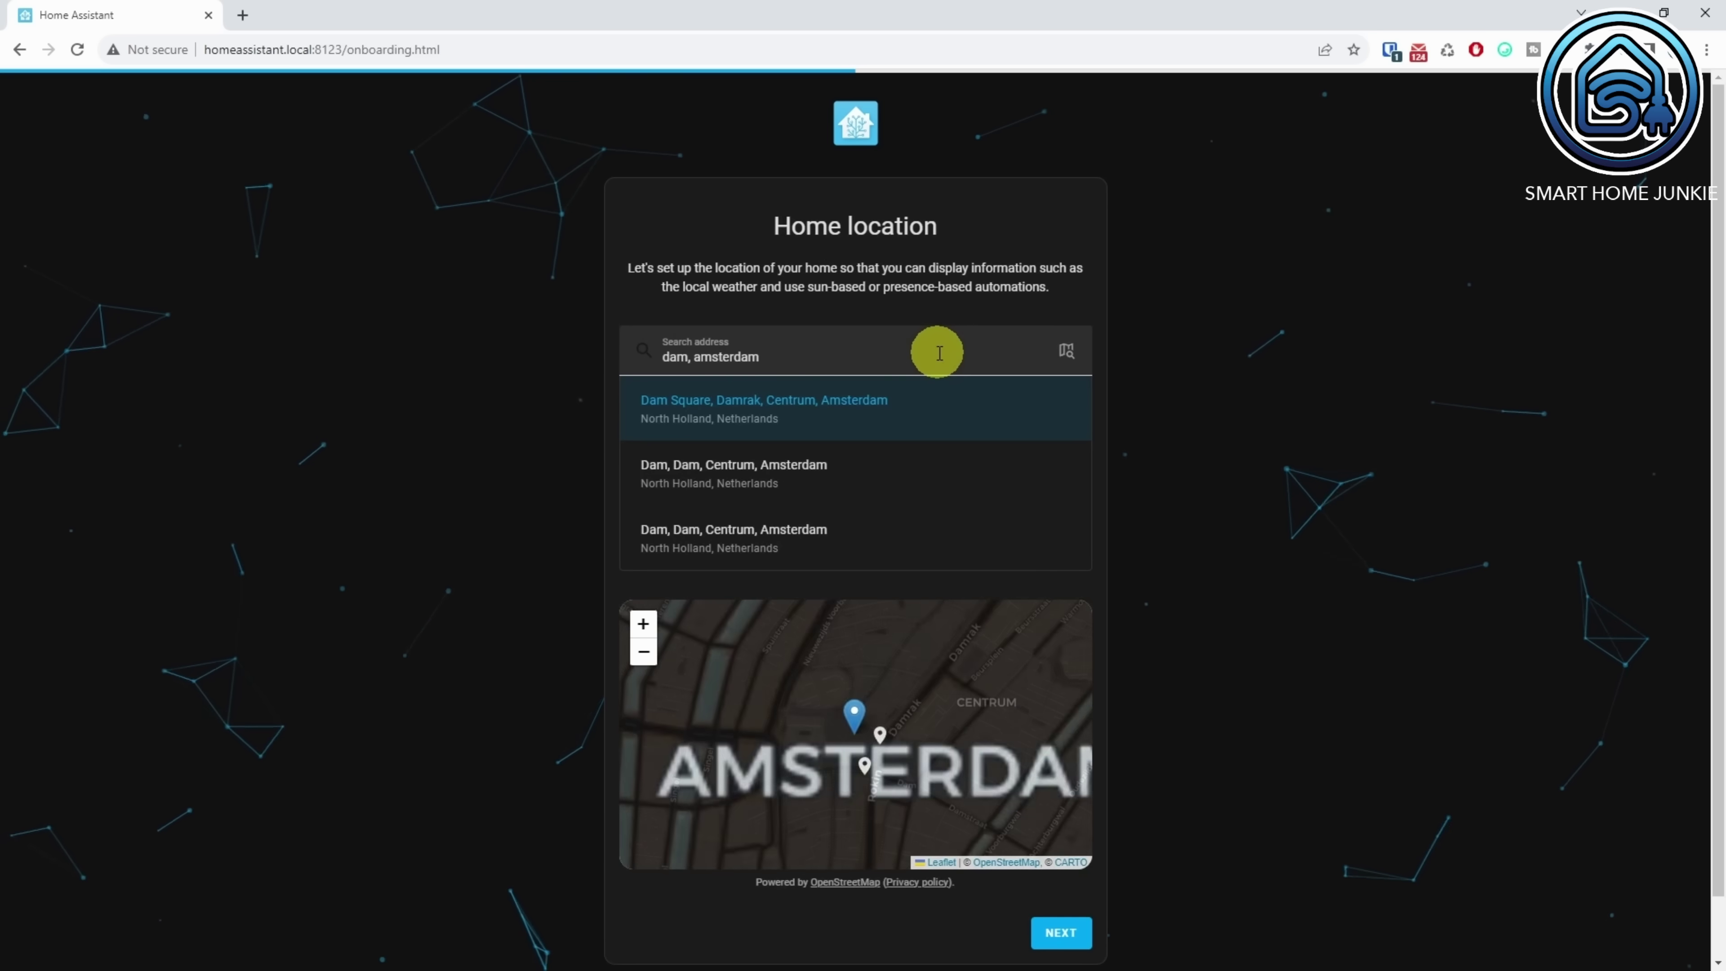
{"action": "left_click", "coordinate": [833, 414]}
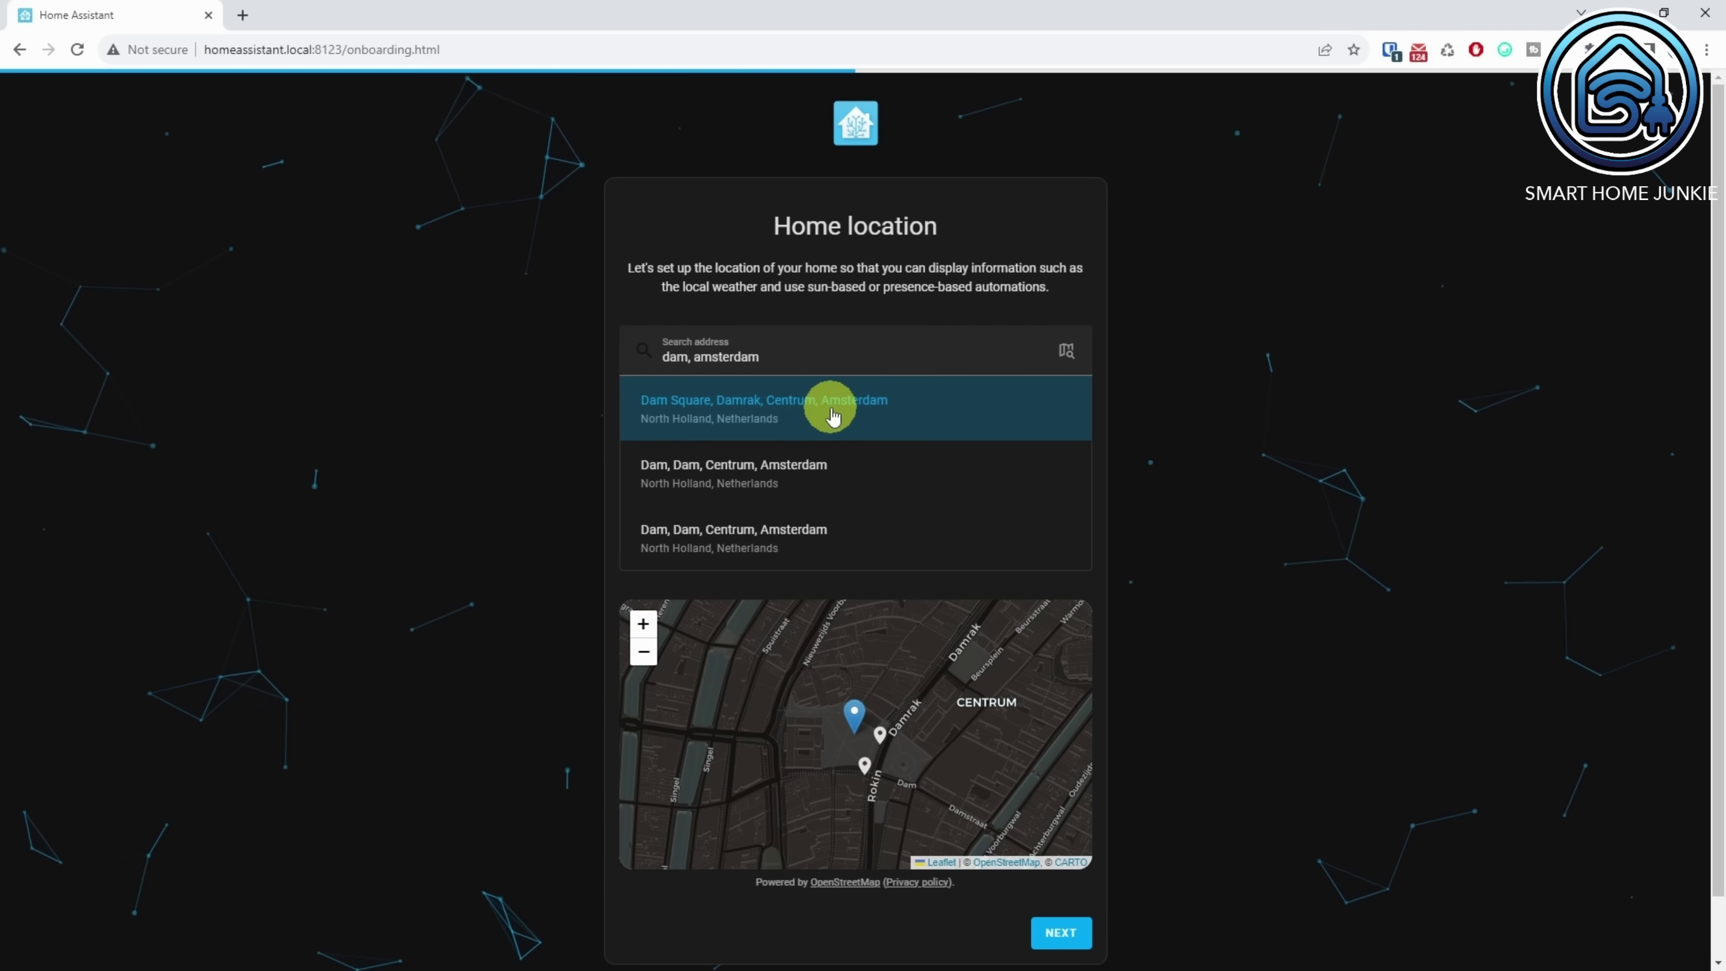
{"action": "scroll", "coordinate": [1238, 465], "scroll_direction": "down", "scroll_amount": 1}
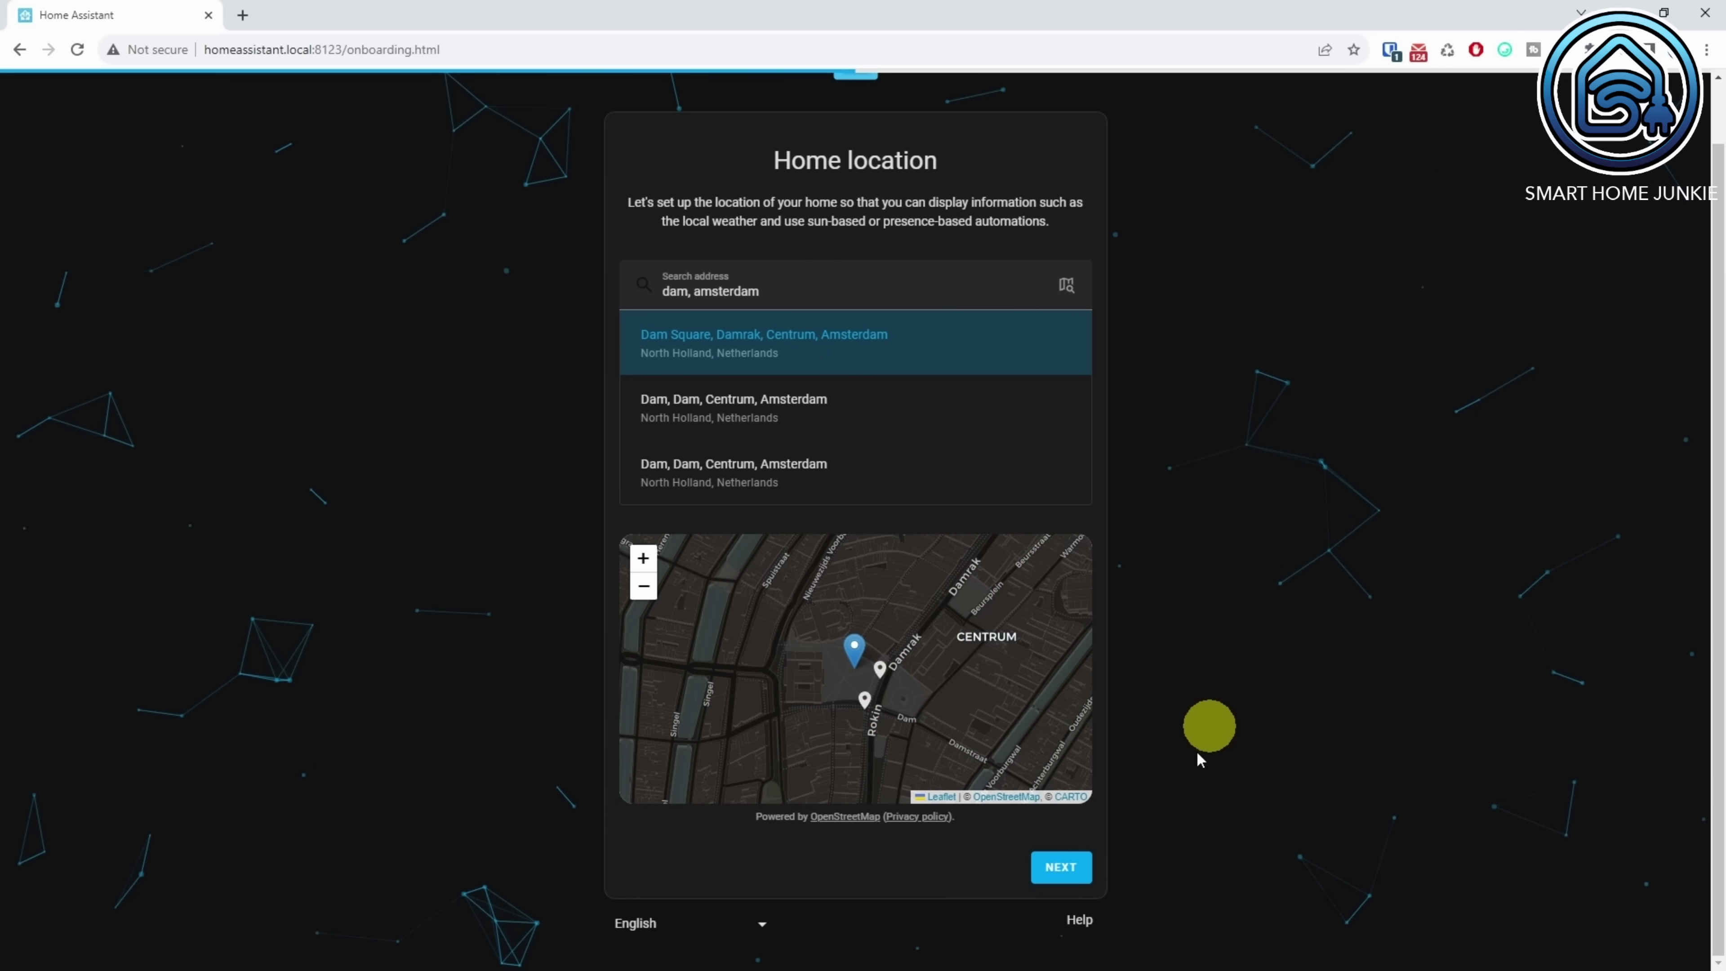
{"action": "left_click", "coordinate": [1061, 867]}
Enable Basic analytics, Usage, Statistical data and Diagnostics sharing, then finish onboarding
{"action": "left_click", "coordinate": [1082, 395]}
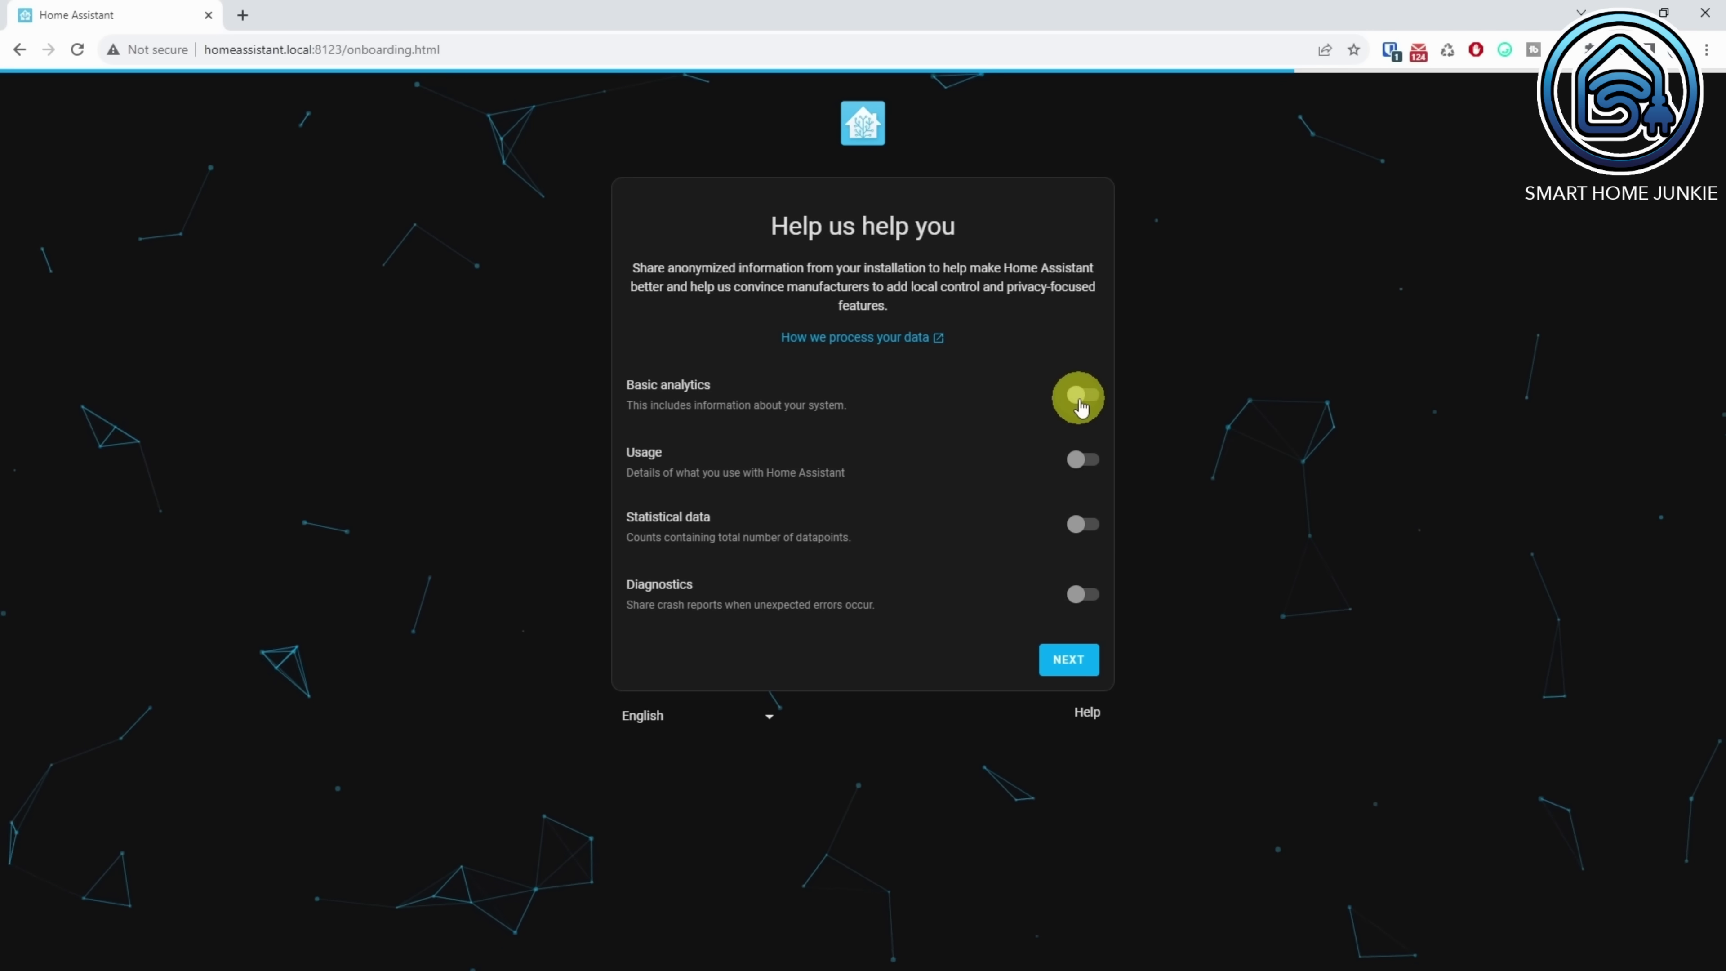
{"action": "left_click", "coordinate": [1092, 466]}
{"action": "left_click", "coordinate": [1088, 527]}
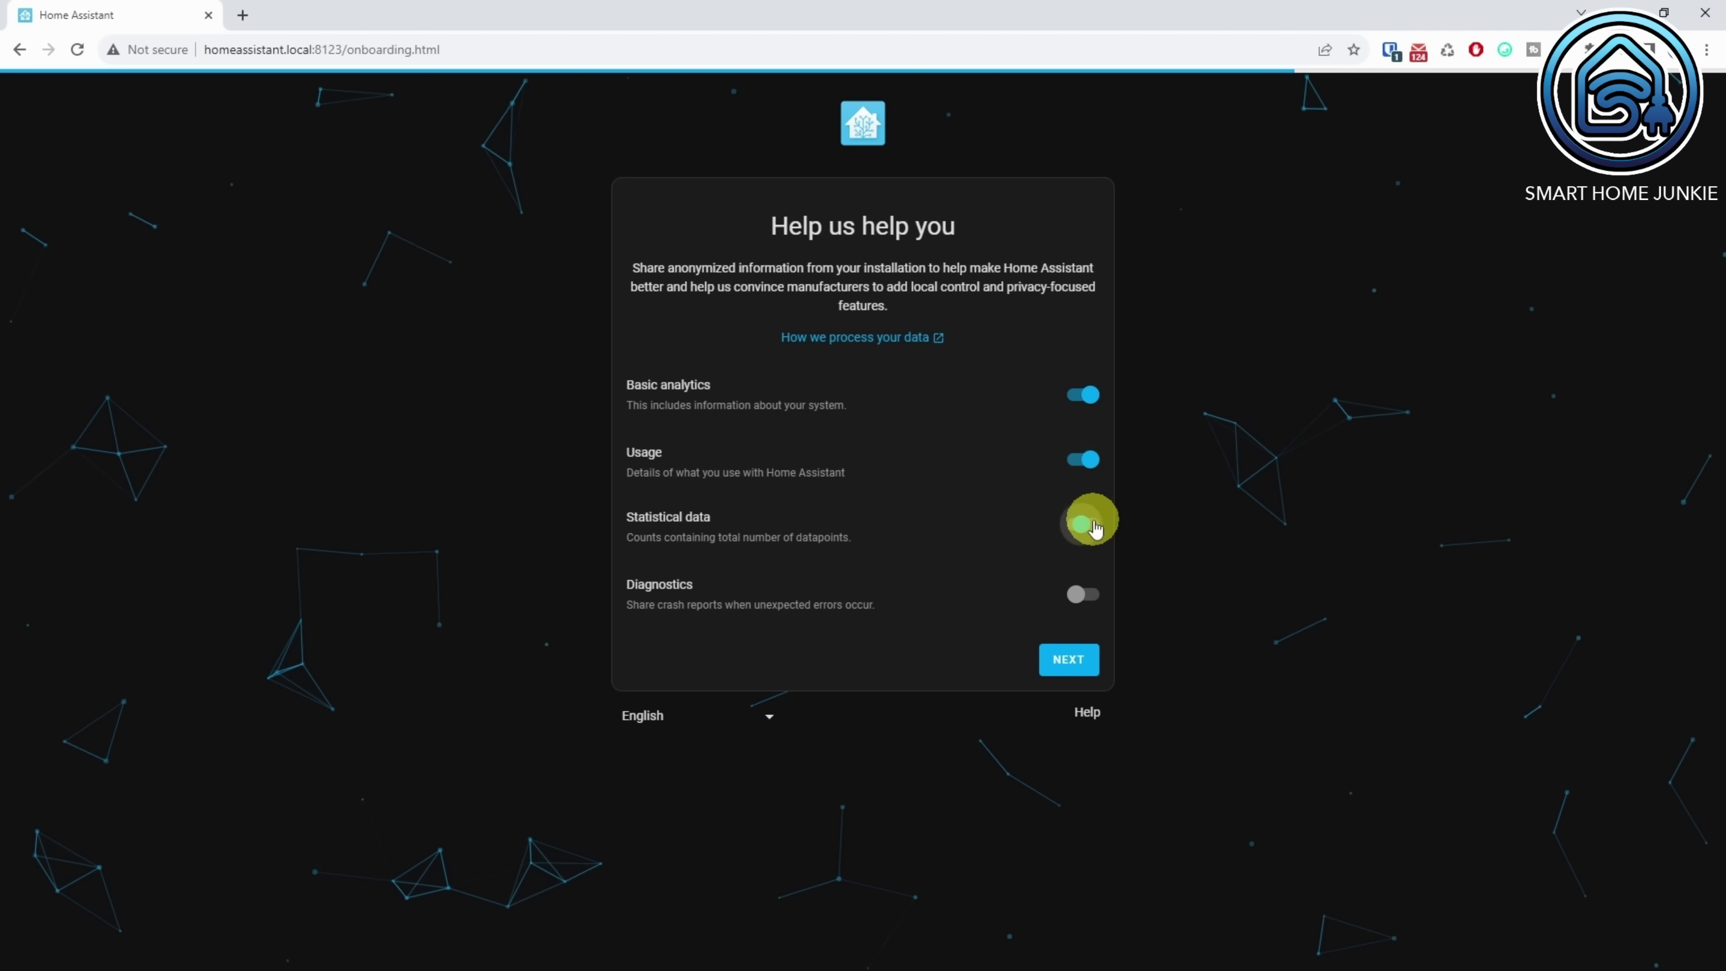
{"action": "left_click", "coordinate": [1087, 595]}
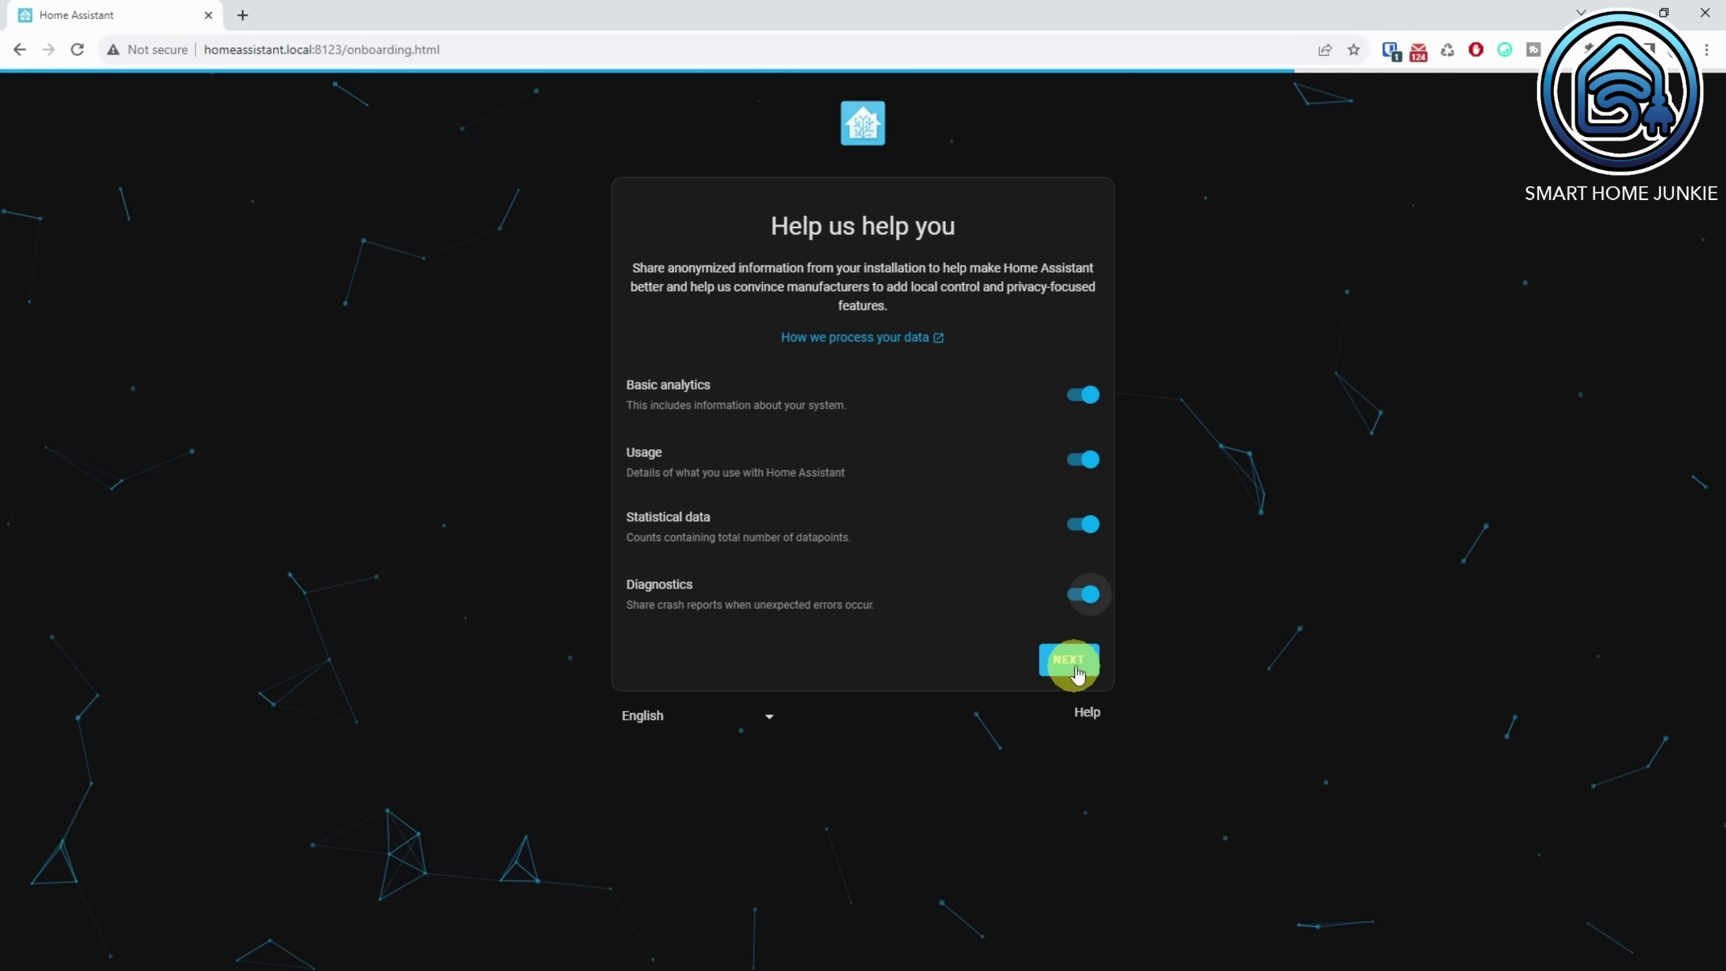
{"action": "left_click", "coordinate": [1078, 669]}
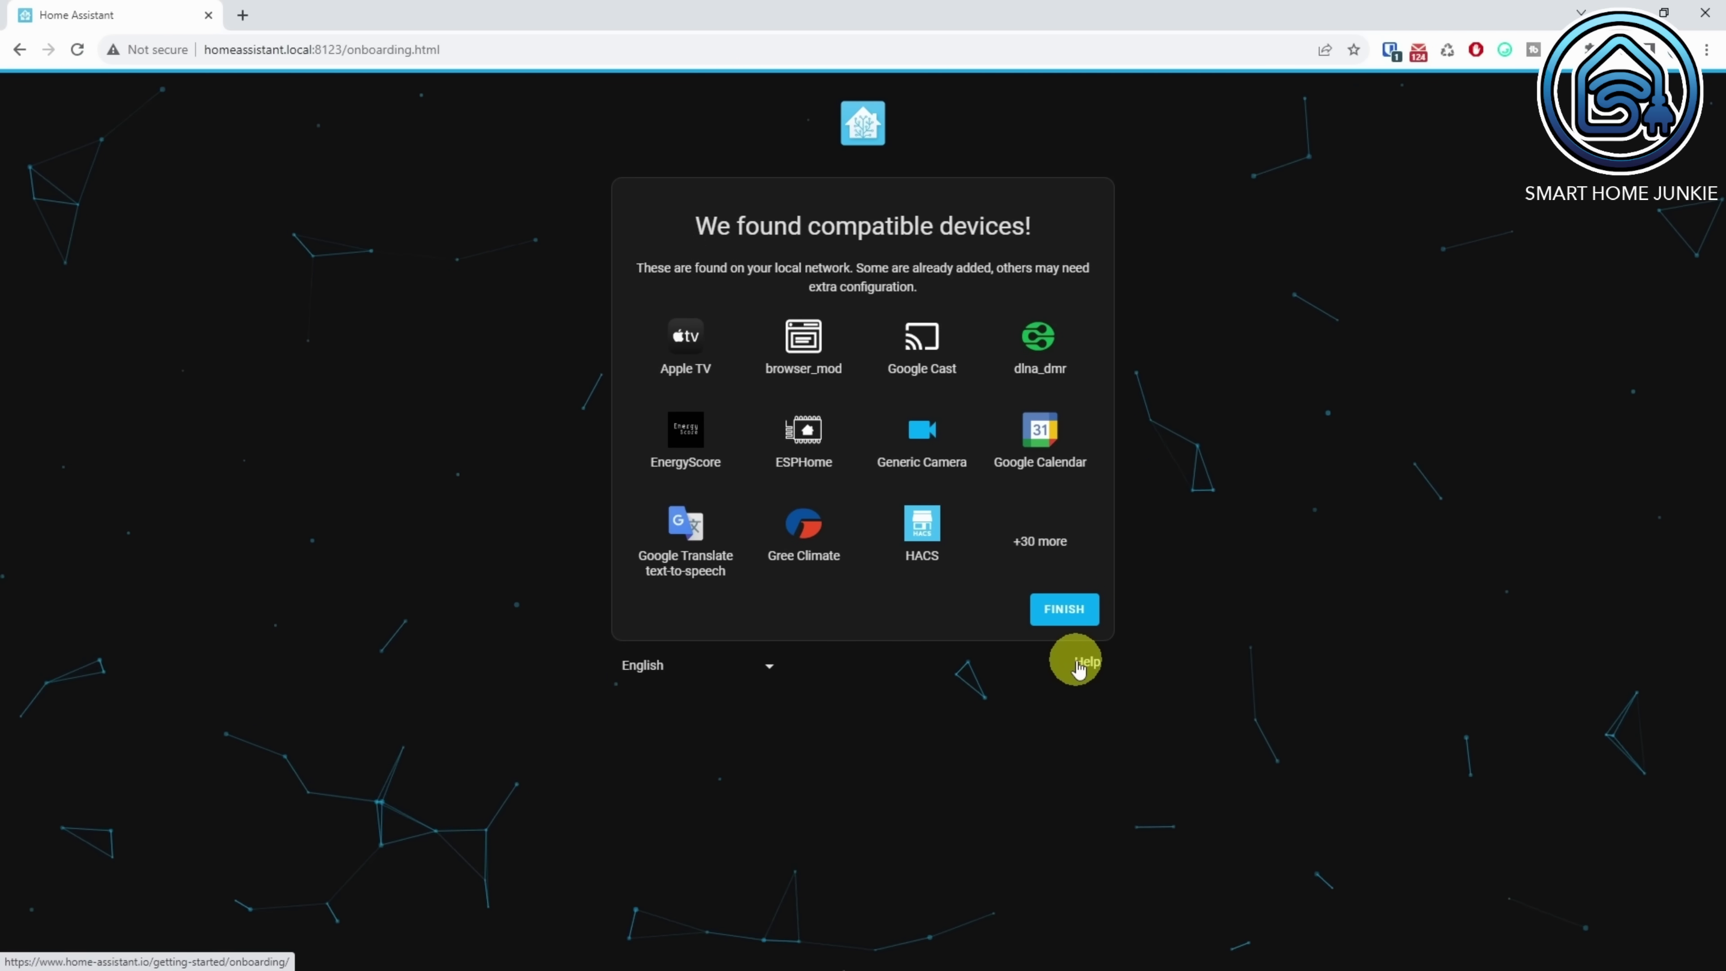
{"action": "left_click", "coordinate": [1079, 607]}
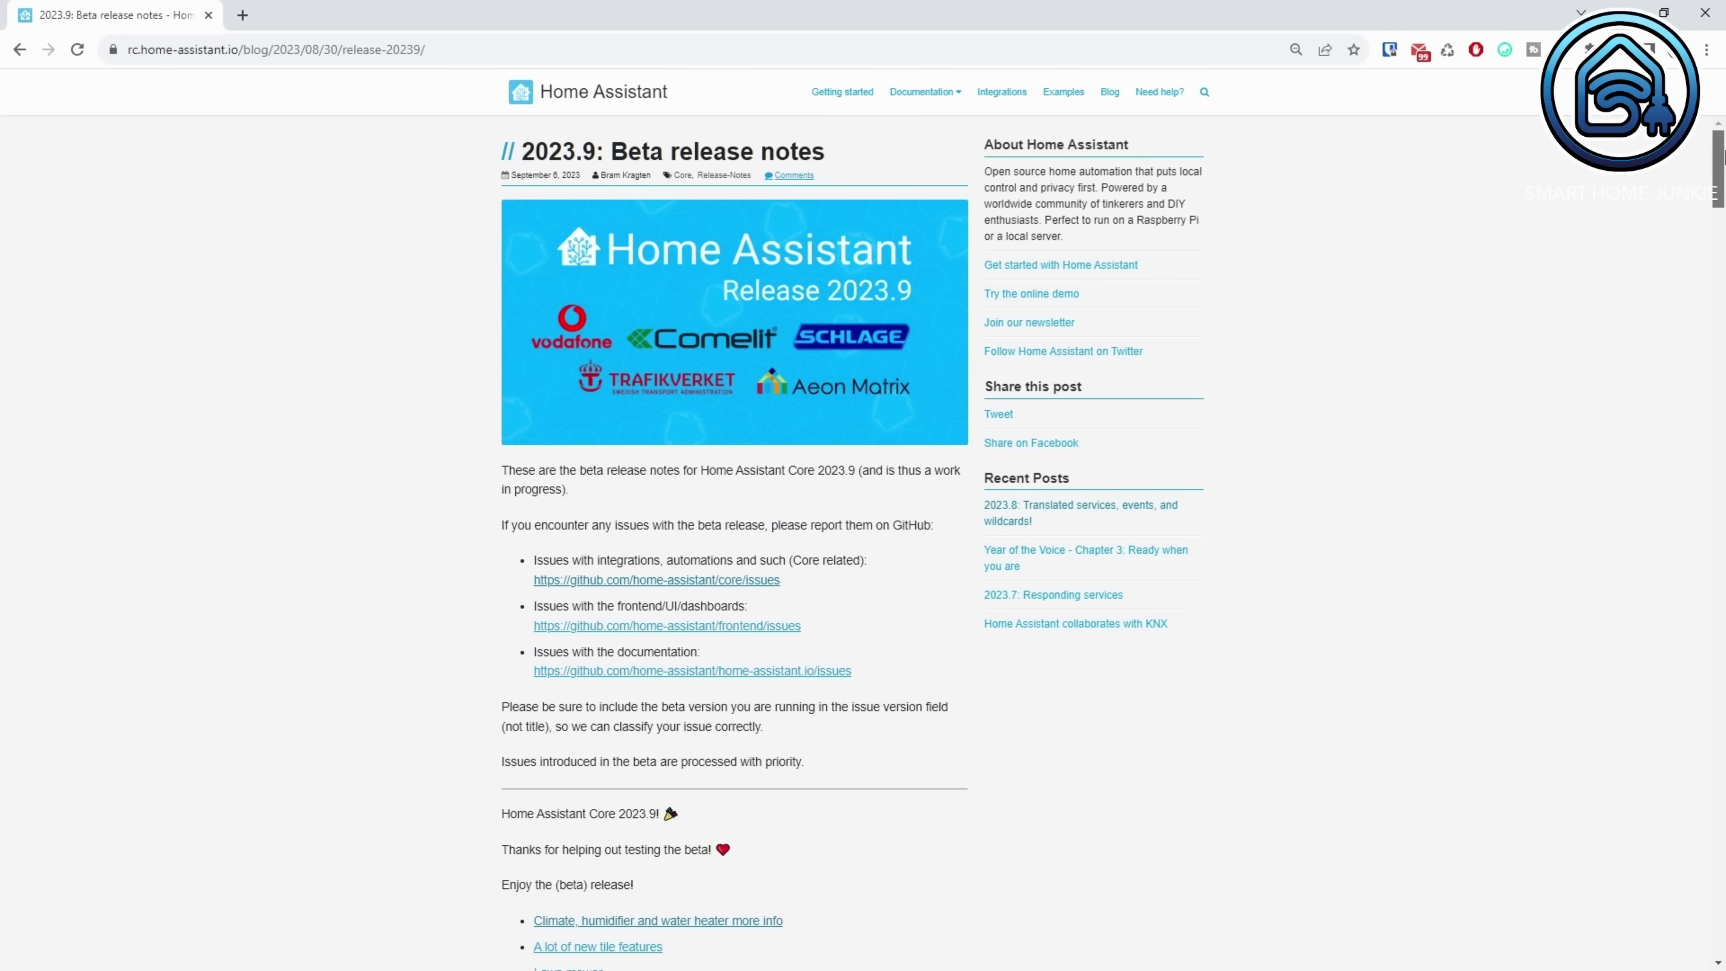
{"action": "left_click_drag", "start_coordinate": [1722, 155], "coordinate": [1722, 320]}
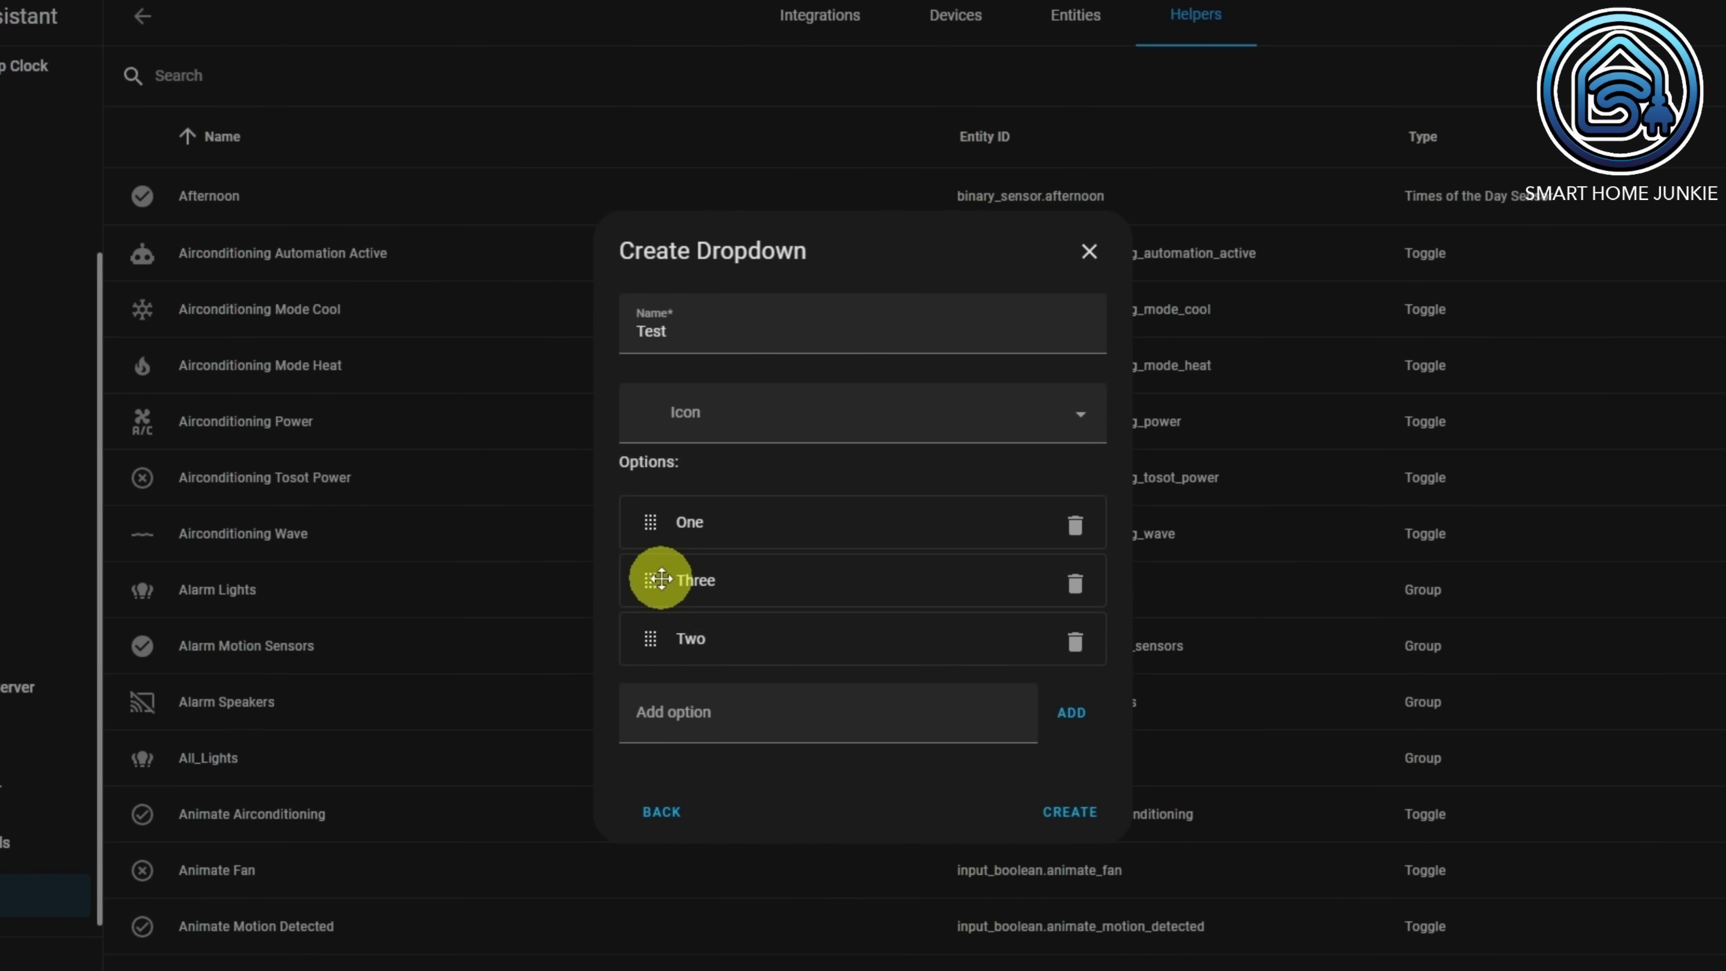
Reorder the Test dropdown's options so Two comes before Three
{"action": "left_click_drag", "start_coordinate": [661, 570], "coordinate": [658, 633]}
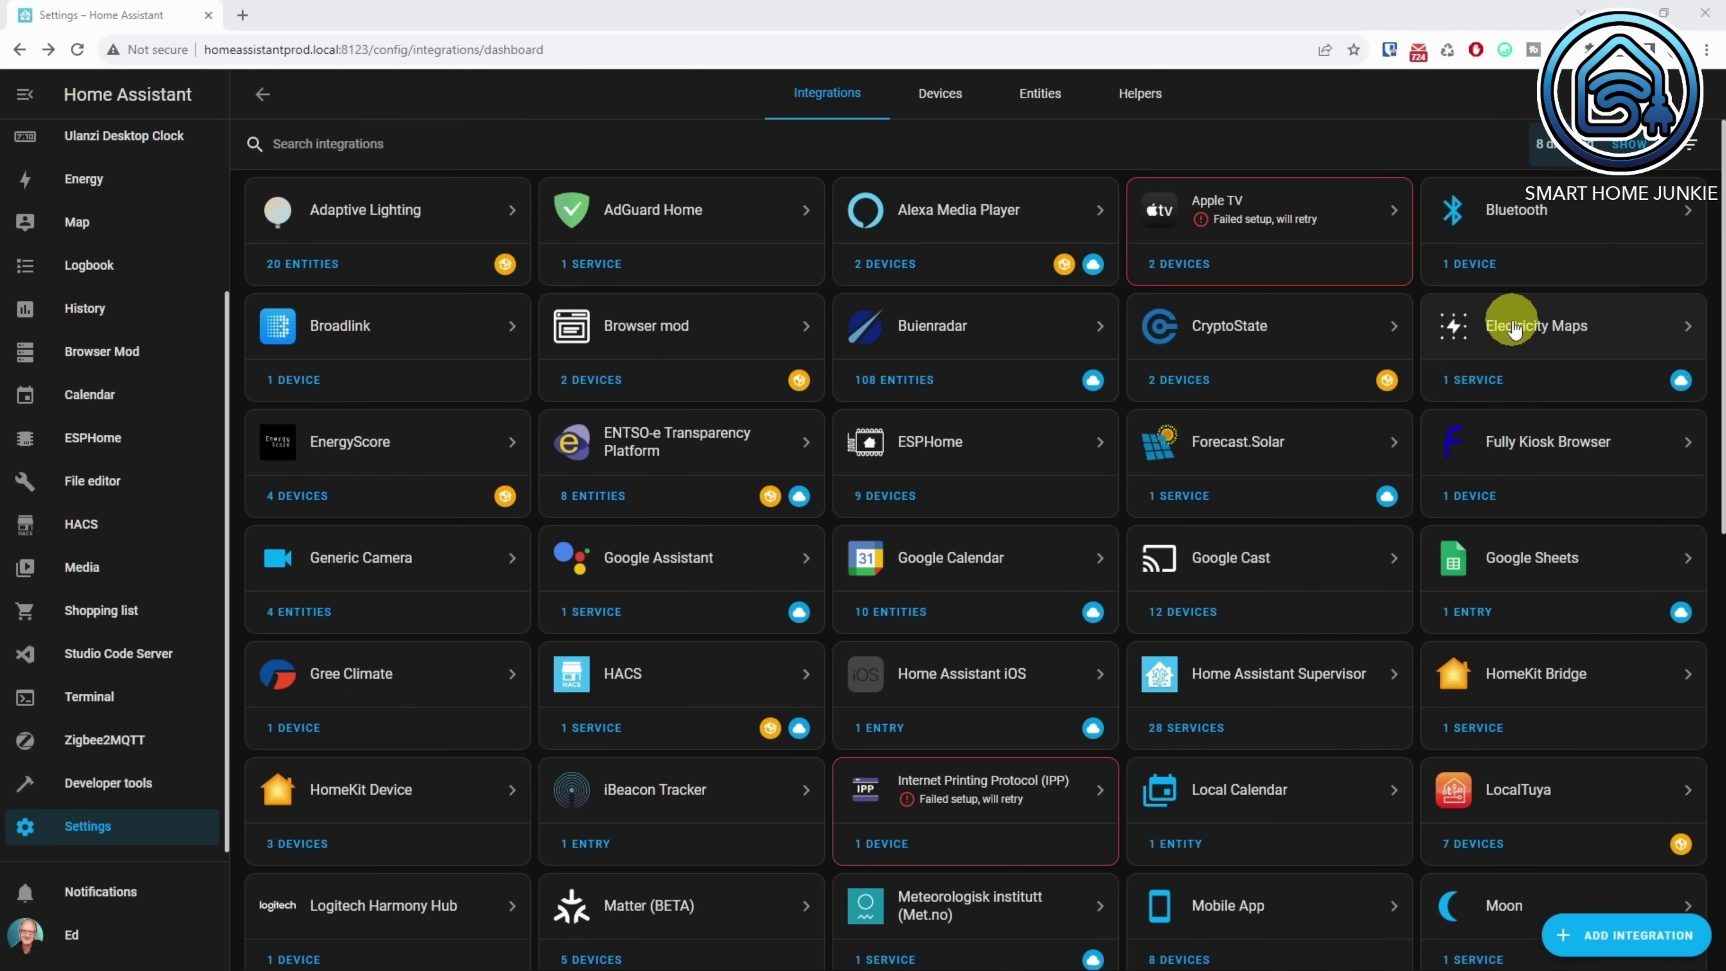
Open the Electricity Maps integration, showing its CO2 Signal entry
{"action": "left_click", "coordinate": [1513, 326]}
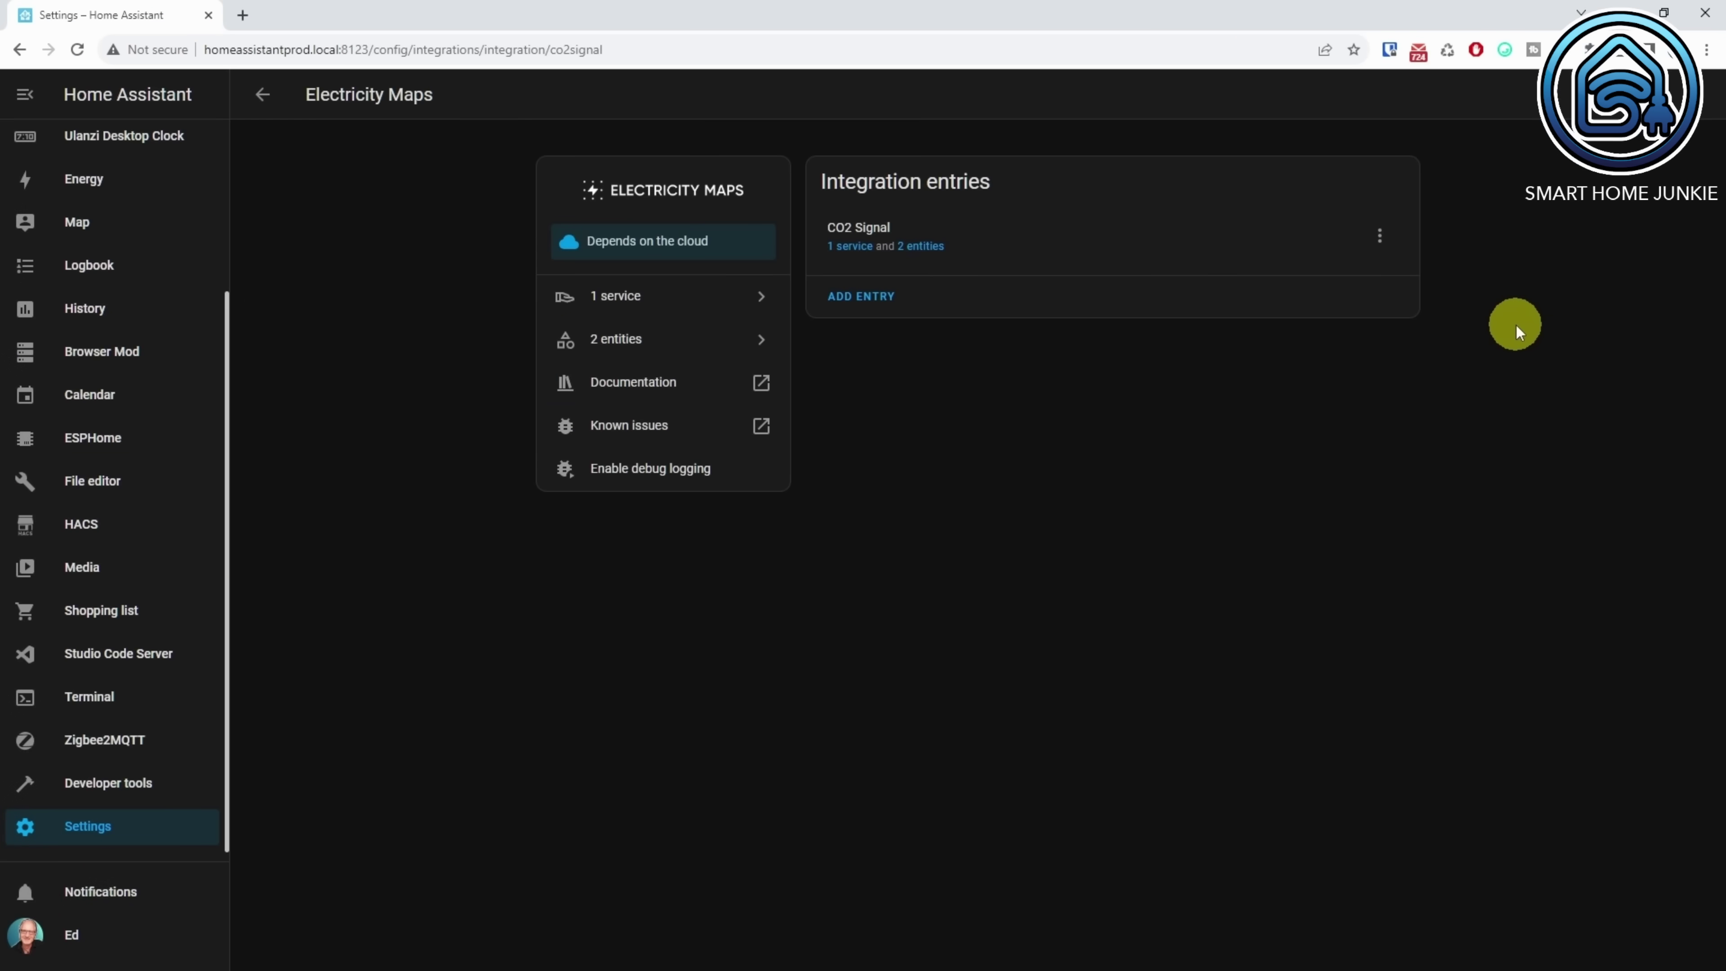